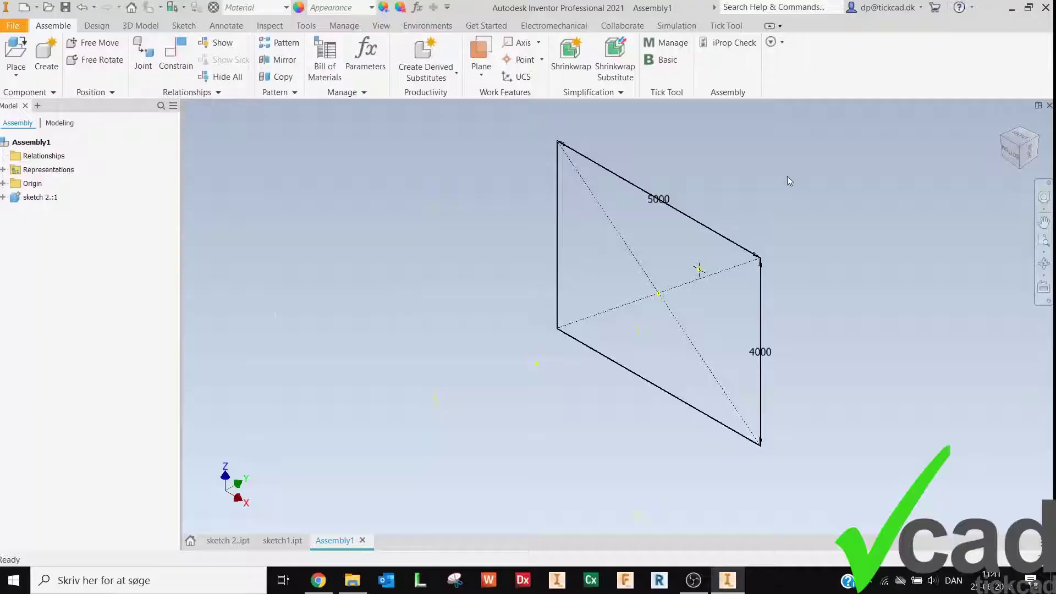
Step: Start the Insert Frame command and save the assembly as ælkp
click(1043, 264)
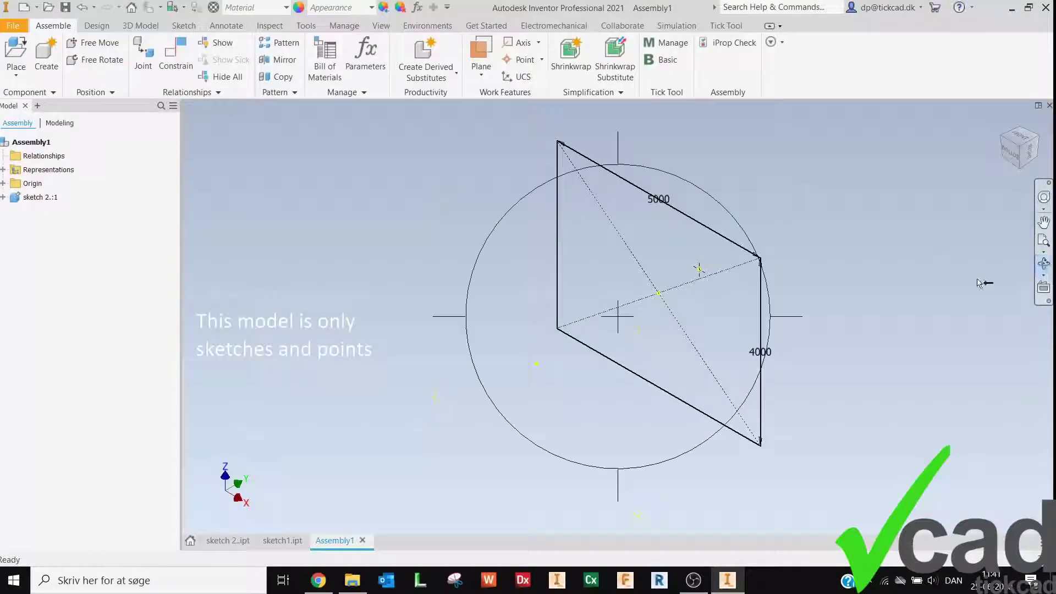
mouse_move(677, 297)
mouse_down()
mouse_move(713, 249)
mouse_move(578, 226)
mouse_move(643, 323)
mouse_move(610, 228)
mouse_move(642, 306)
mouse_move(569, 315)
mouse_up()
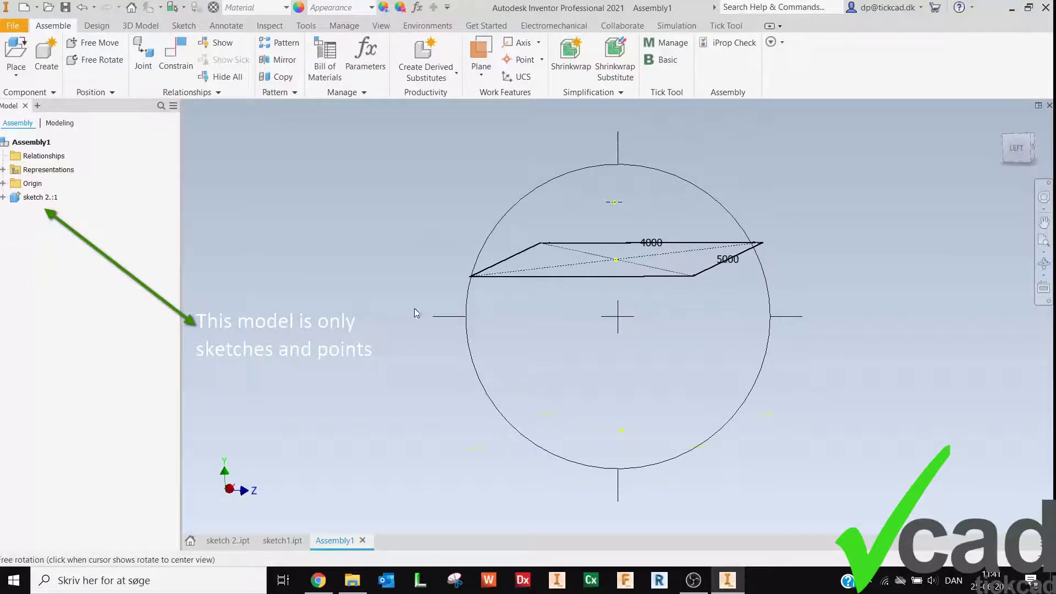
key(Escape)
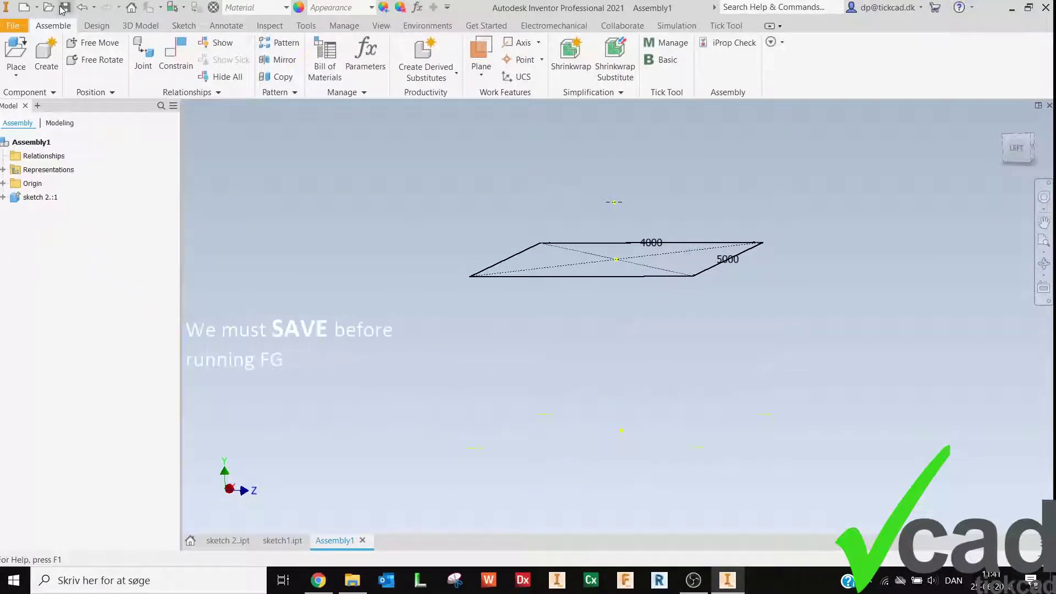
click(100, 28)
click(97, 63)
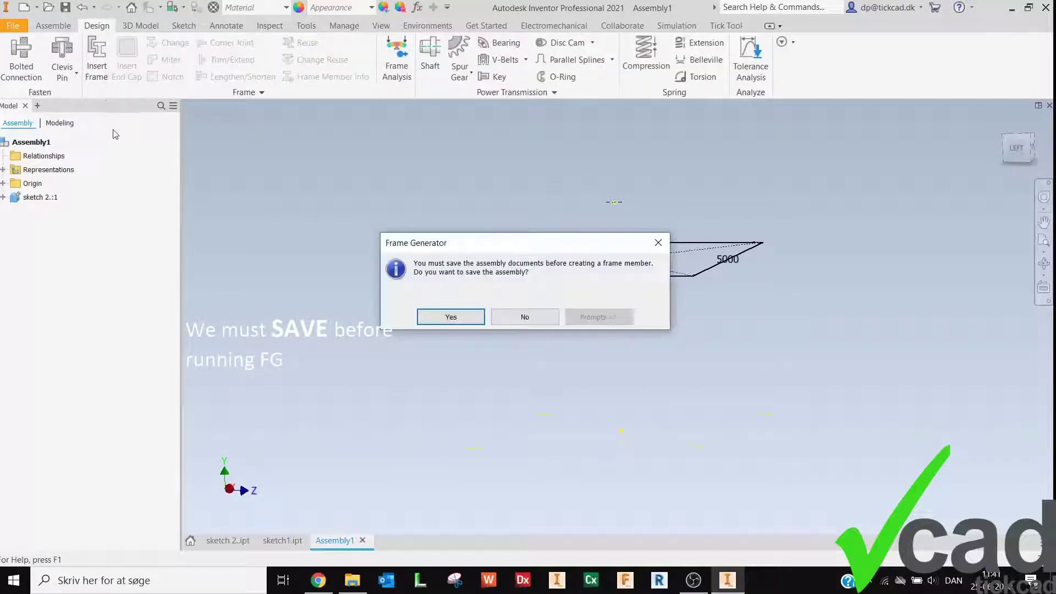
key(Return)
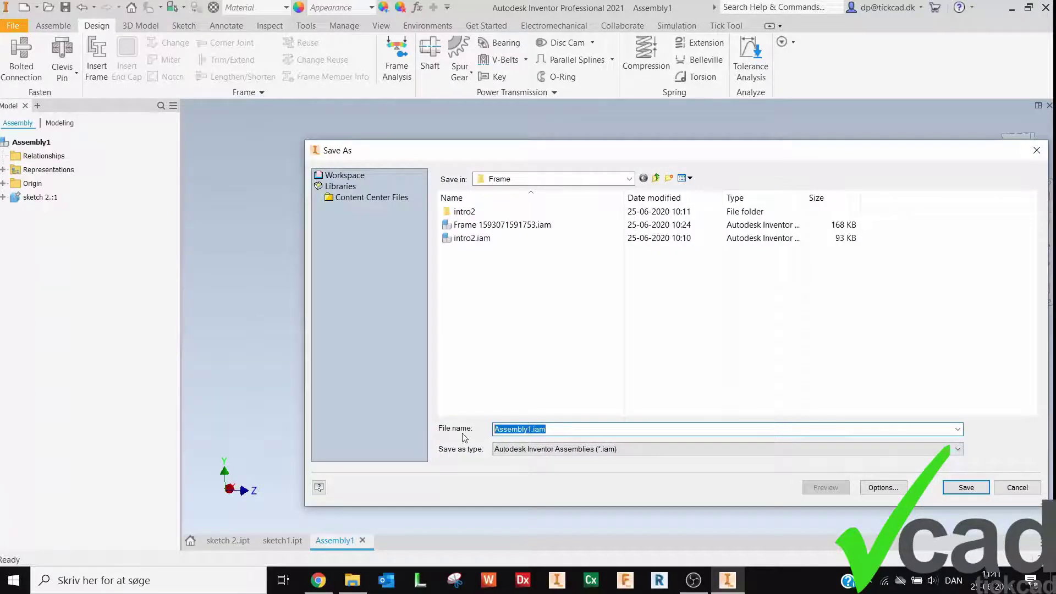
text(ælkp)
key(Return)
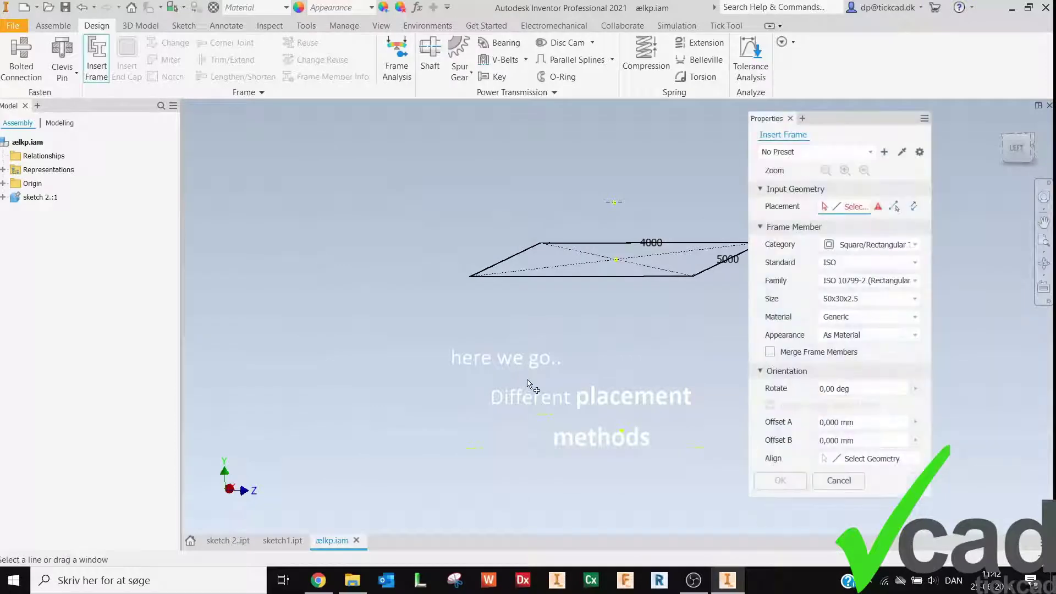
drag(840, 120, 296, 114)
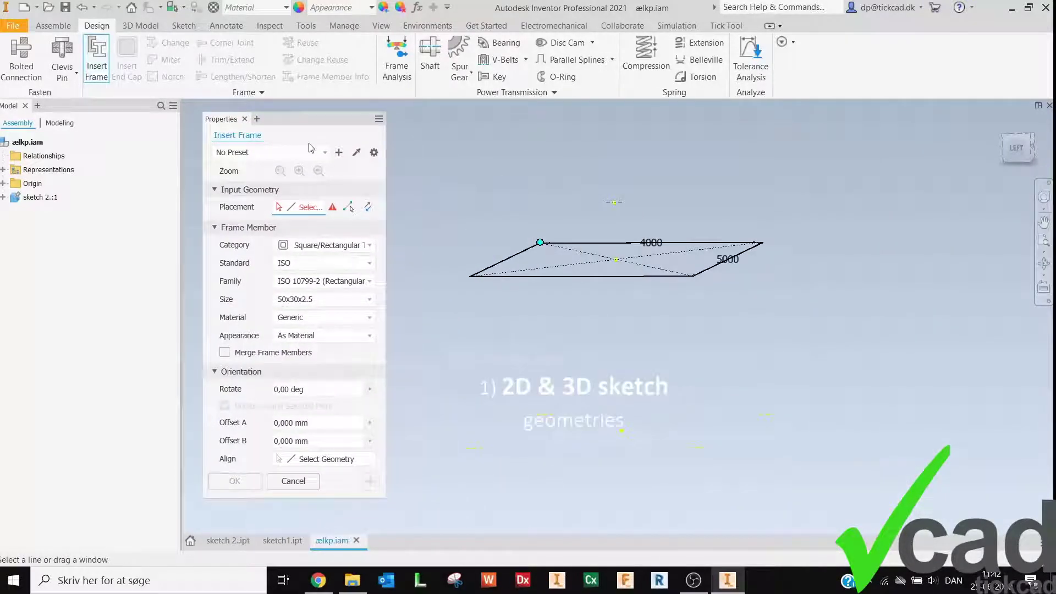
click(492, 266)
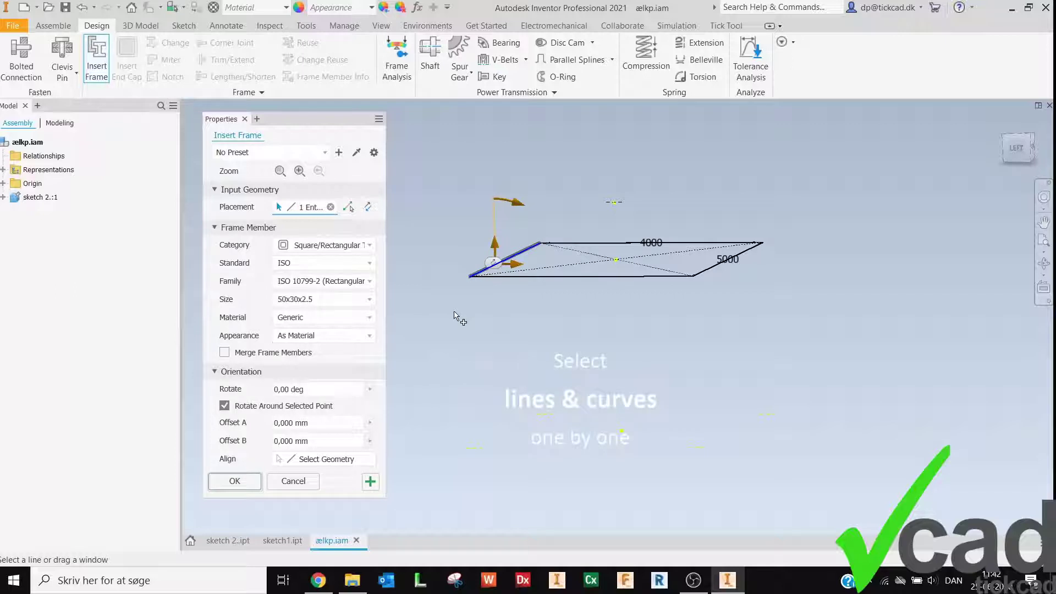
scroll(472, 263, up, 5)
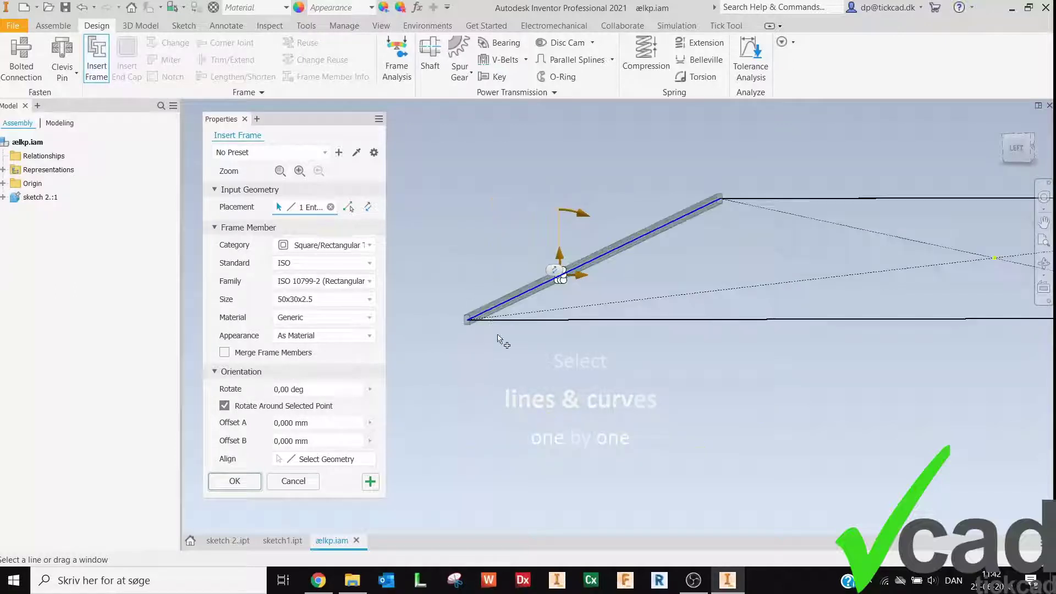
click(536, 321)
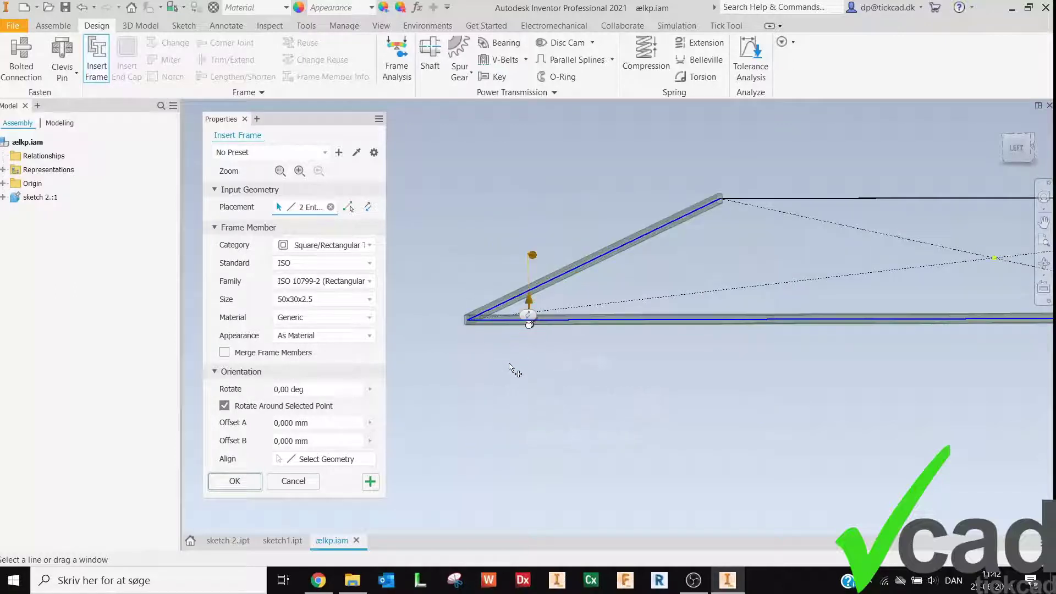
click(807, 199)
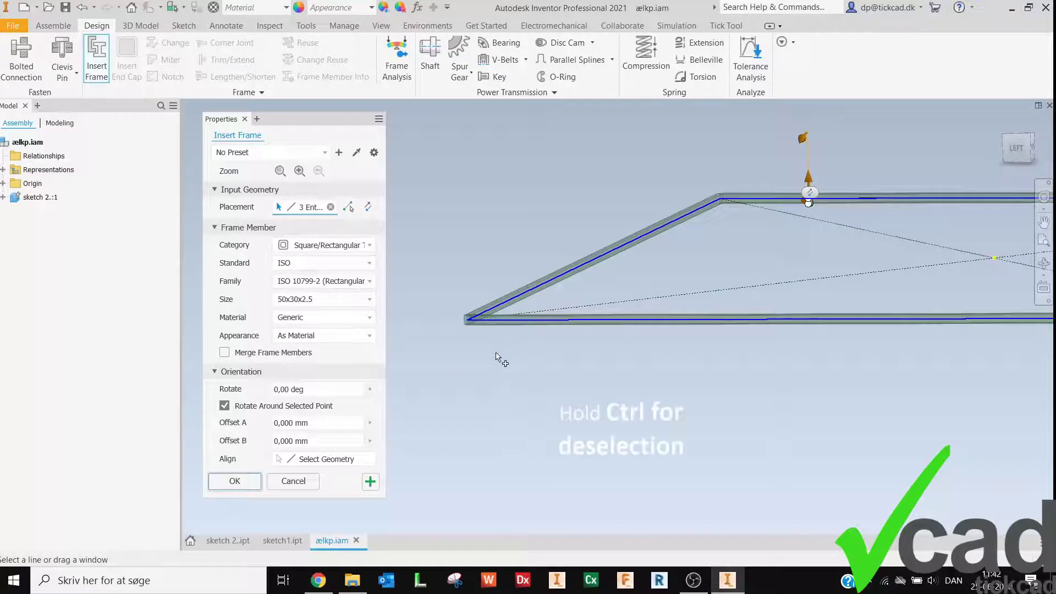
ctrl+click(590, 319)
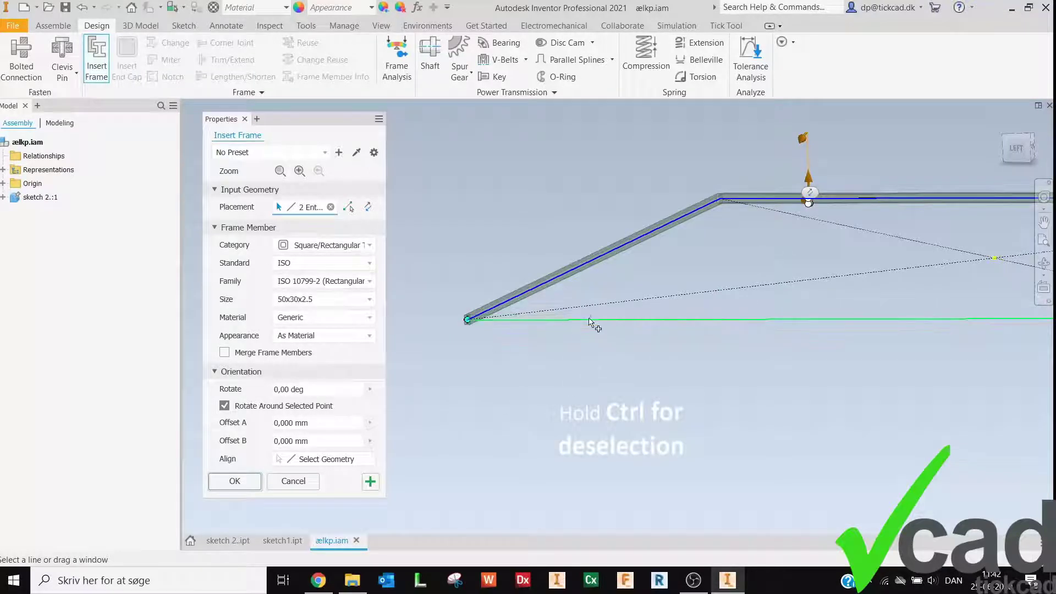
ctrl+click(555, 283)
ctrl+click(726, 198)
Step: Insert ISO 10799-2 50x30x2.5 frame members along the rectangle's four sides, leaving out the two diagonal construction lines
scroll(546, 275, down, 4)
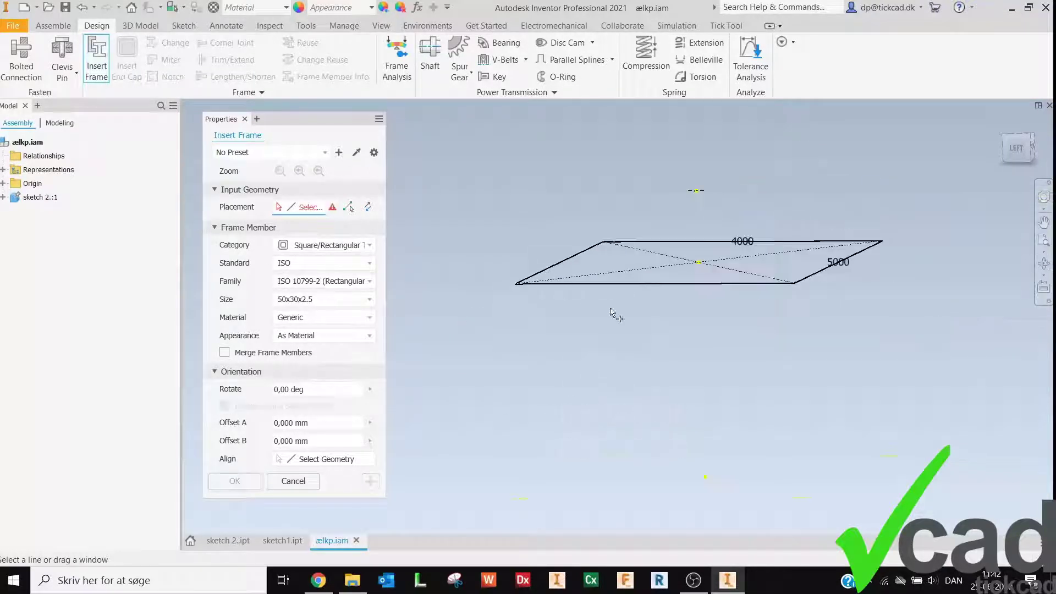
mouse_move(924, 190)
mouse_down()
mouse_move(913, 272)
mouse_move(583, 332)
mouse_move(472, 337)
mouse_up()
scroll(691, 290, up, 4)
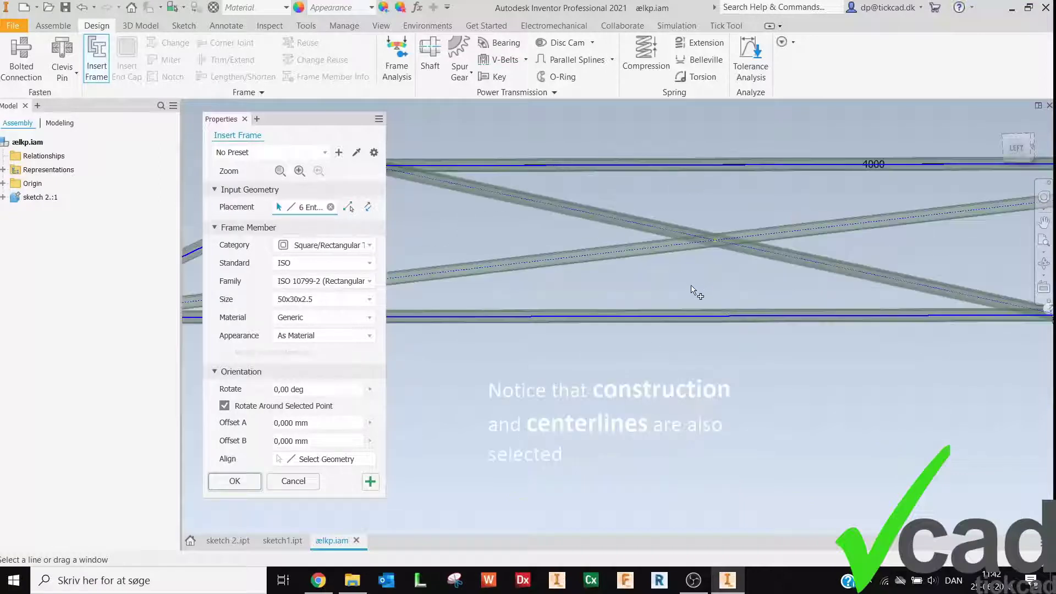
ctrl+click(650, 230)
ctrl+click(648, 248)
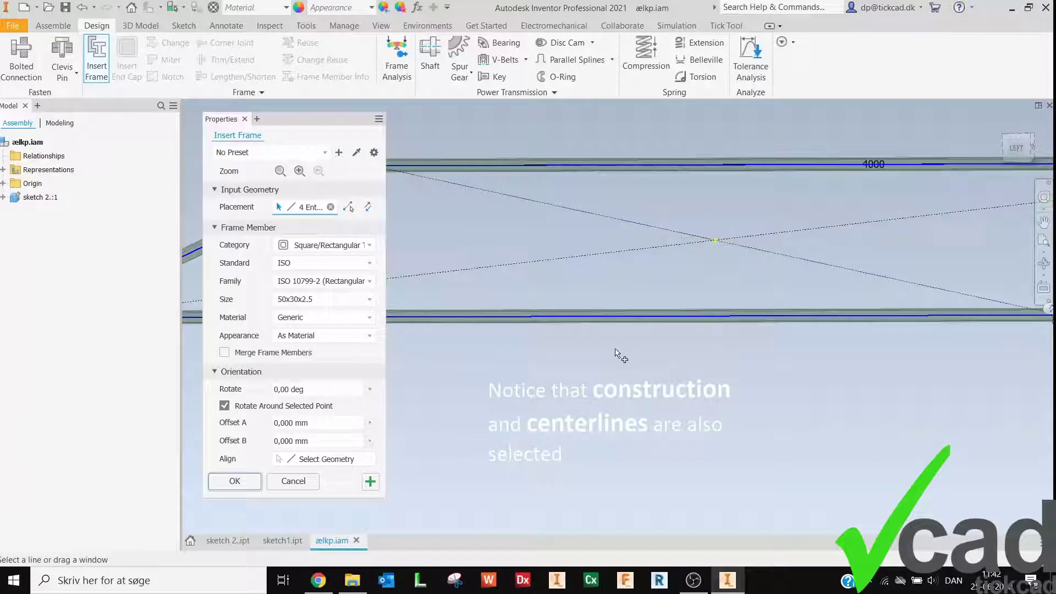
scroll(629, 415, down, 4)
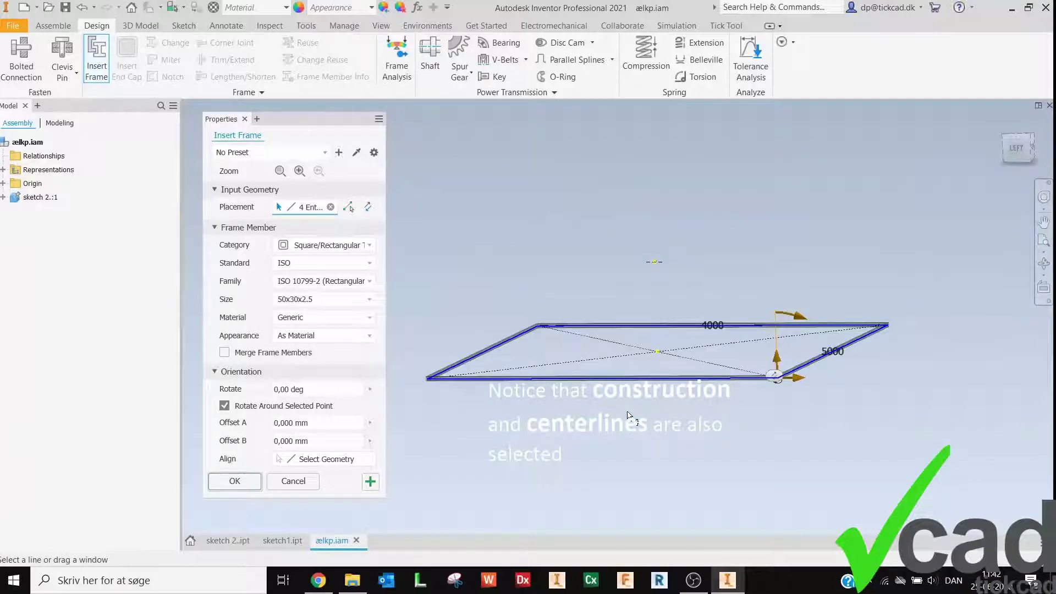
click(372, 483)
click(597, 188)
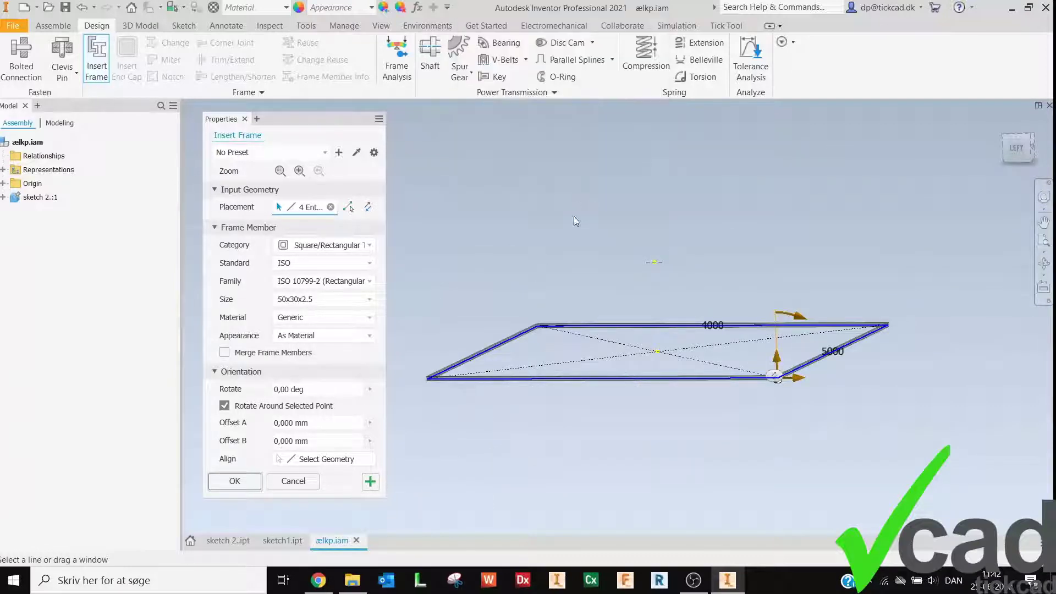
click(667, 361)
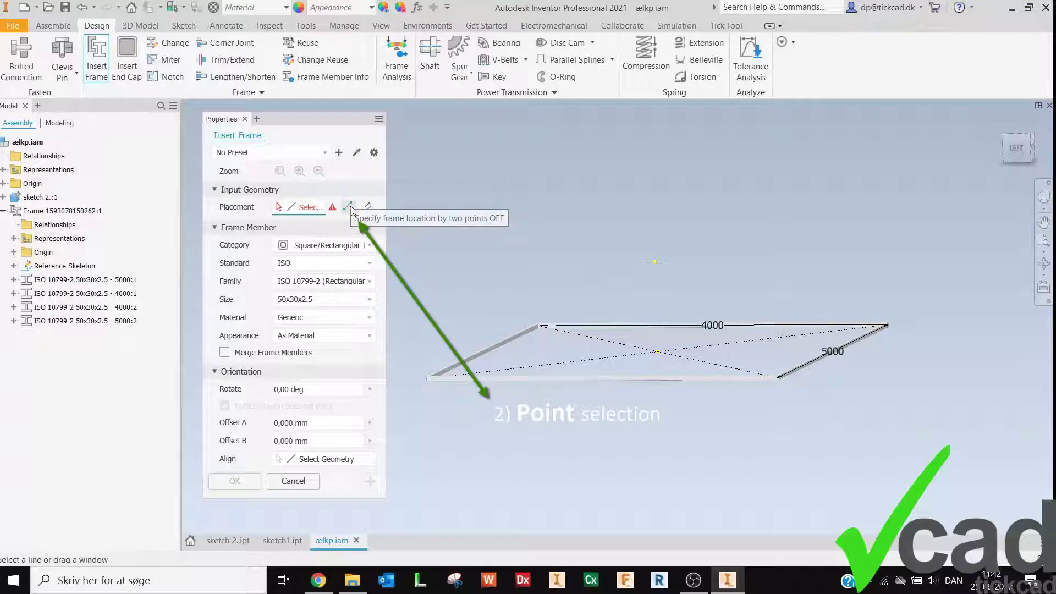
Step: Switch frame placement to two points and insert a 50x30x2.5 member from the raised centre point to the rectangle's front corner
click(350, 208)
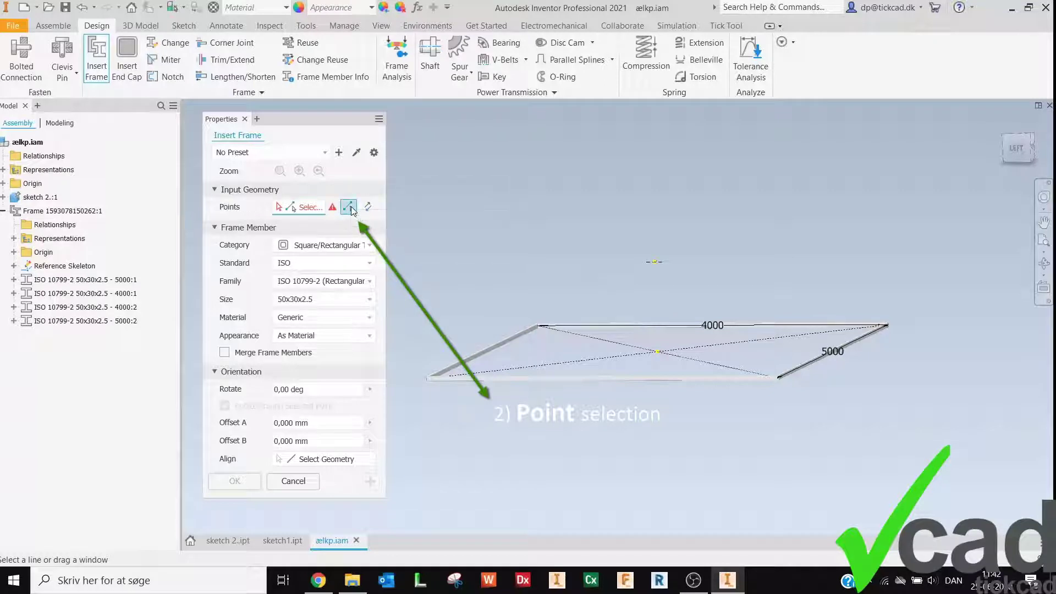
click(654, 263)
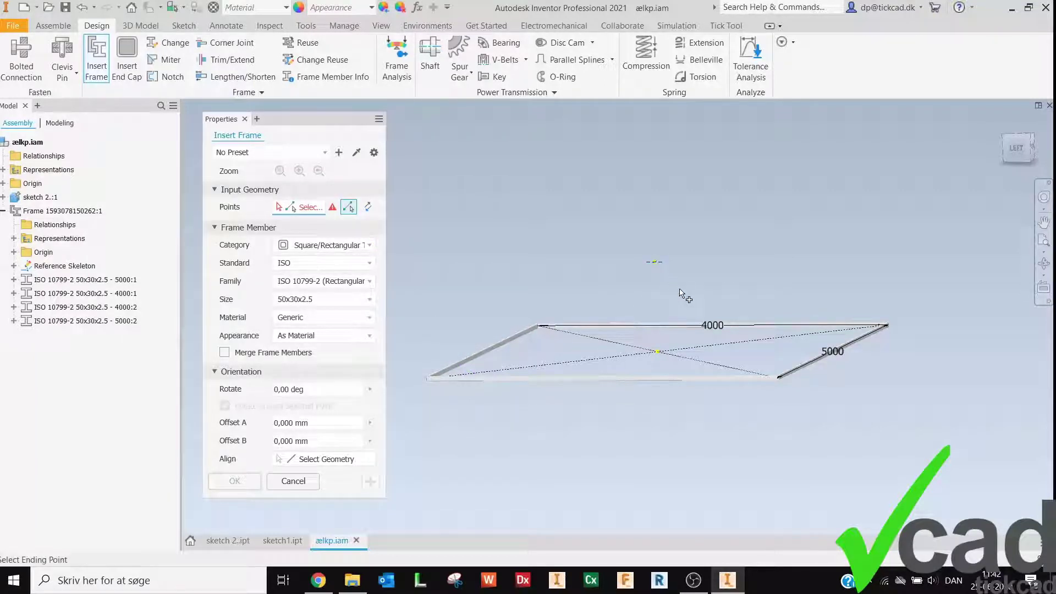
click(431, 378)
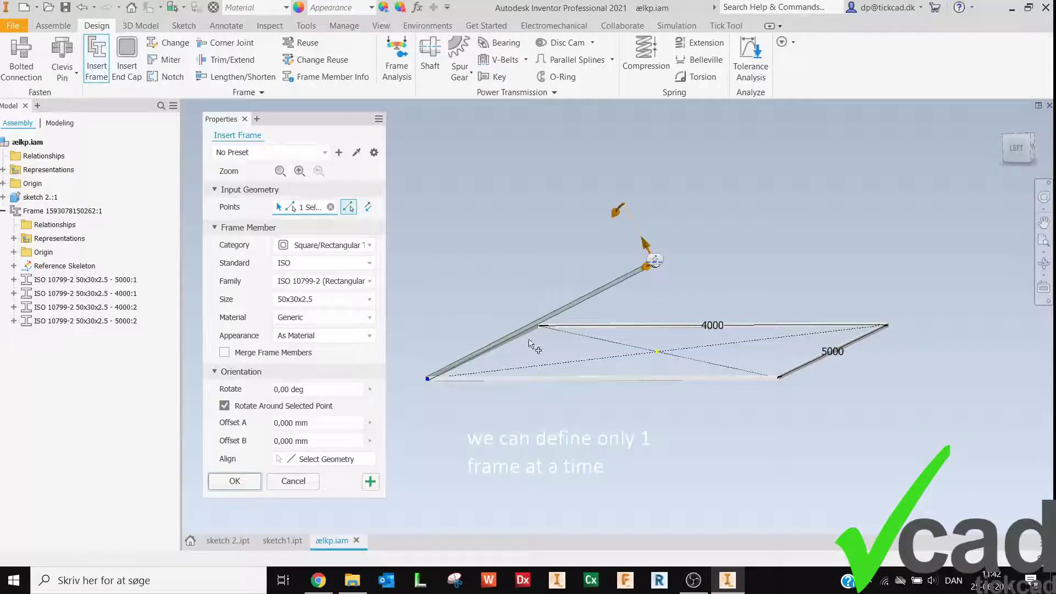
click(378, 482)
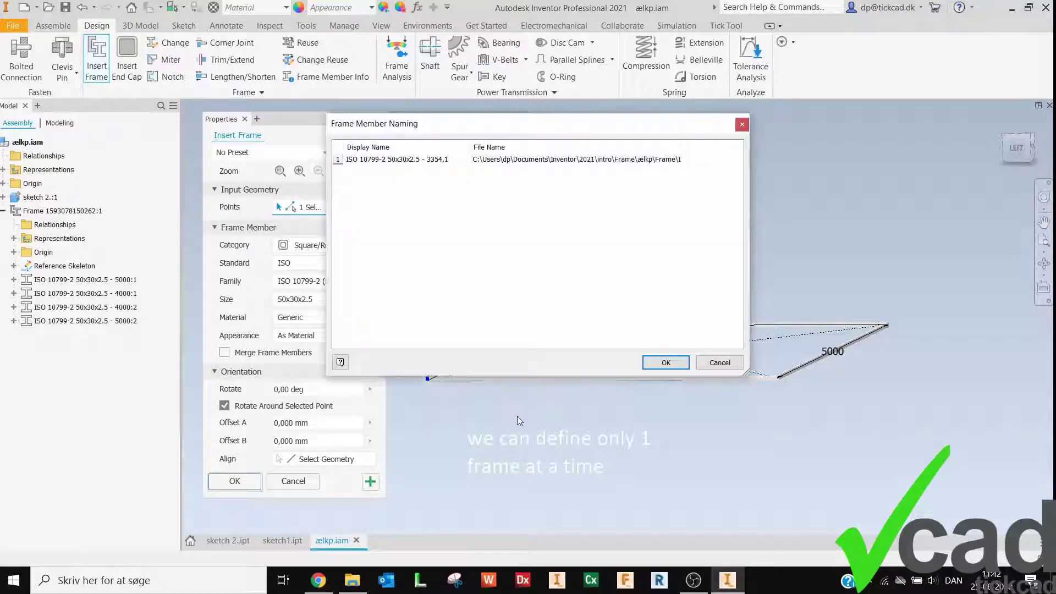
click(667, 361)
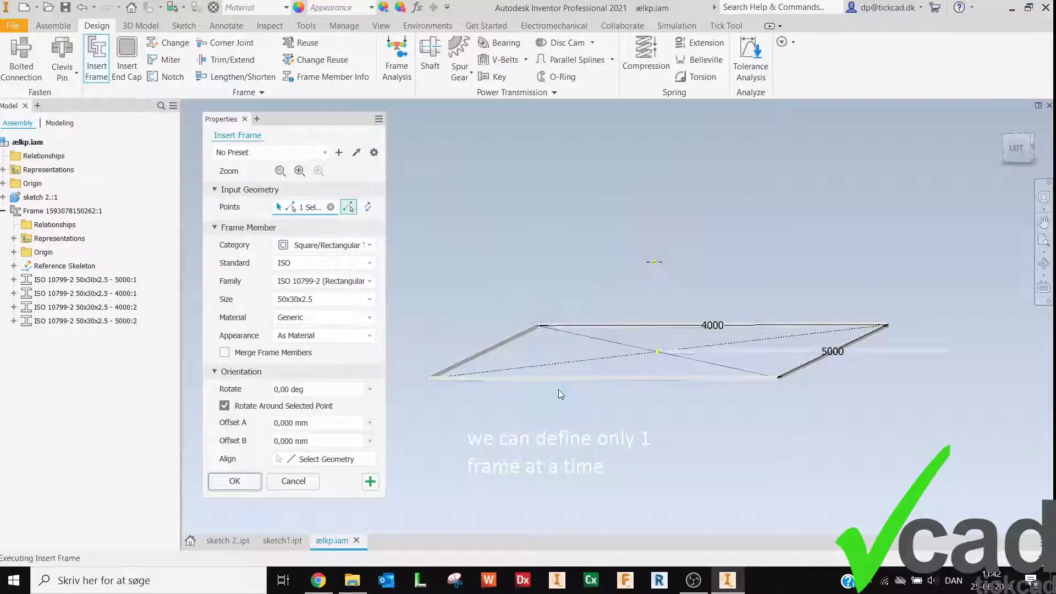
Step: Insert a second two-point 50x30x2.5 member between the adjacent rear corner of the rectangle and the raised centre point
click(537, 327)
click(654, 263)
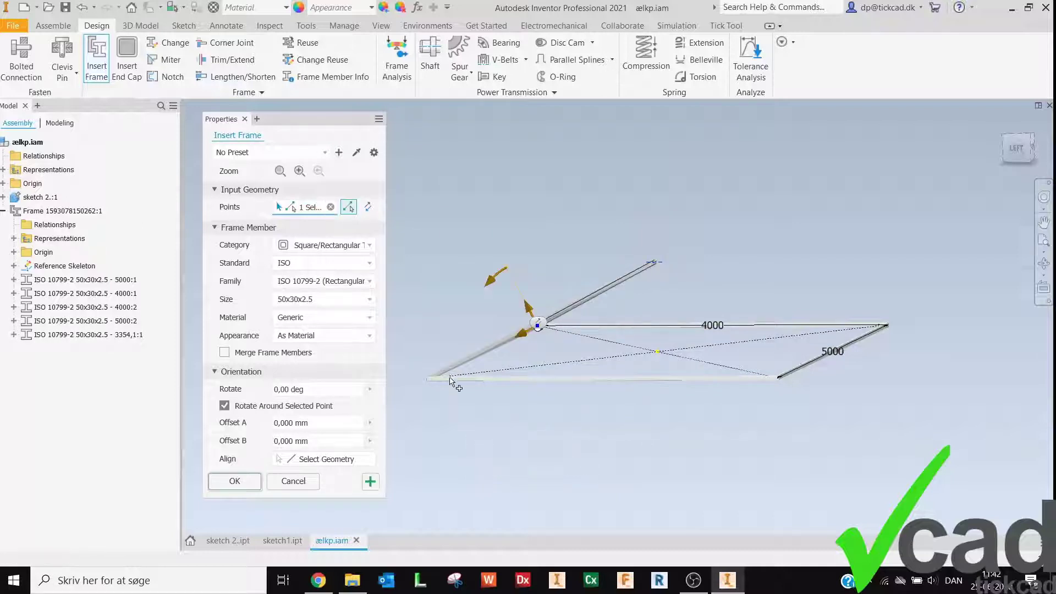
click(370, 482)
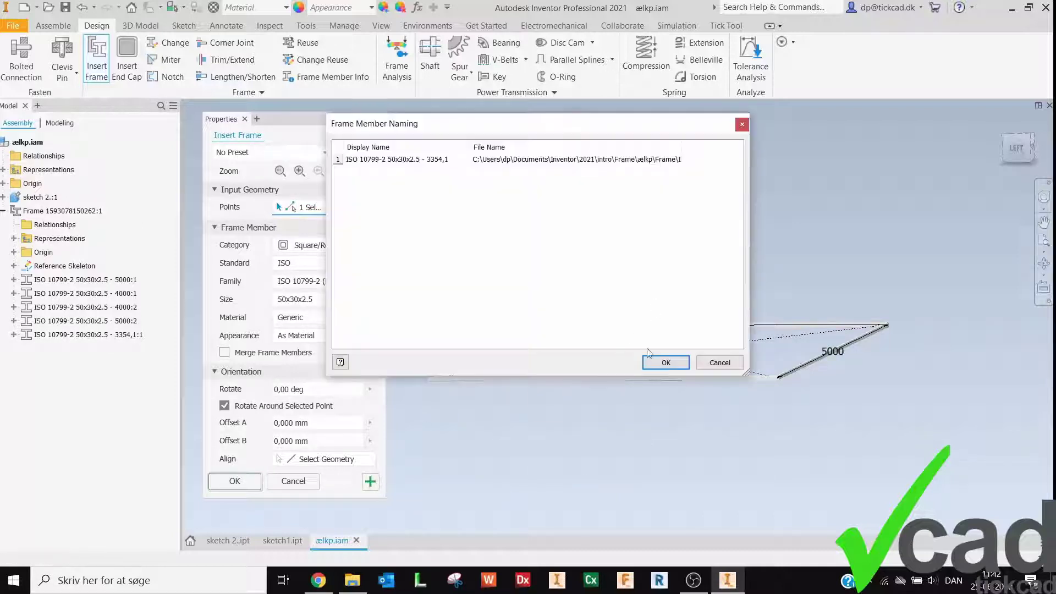
click(666, 361)
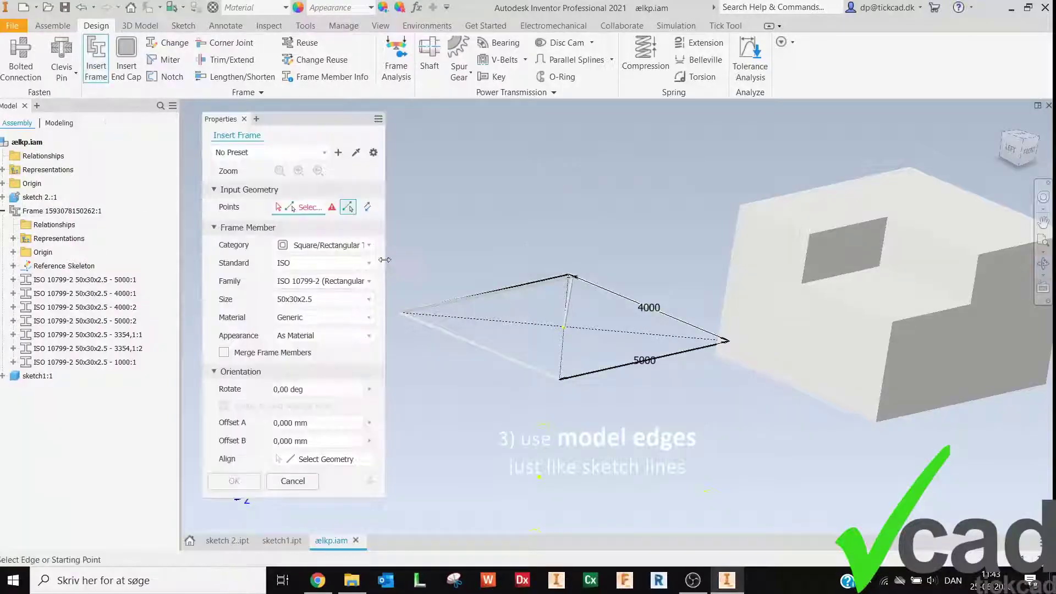
Step: Turn off two-point placement and insert 50x30x2.5 frame members along all edges of the notched solid block
click(348, 207)
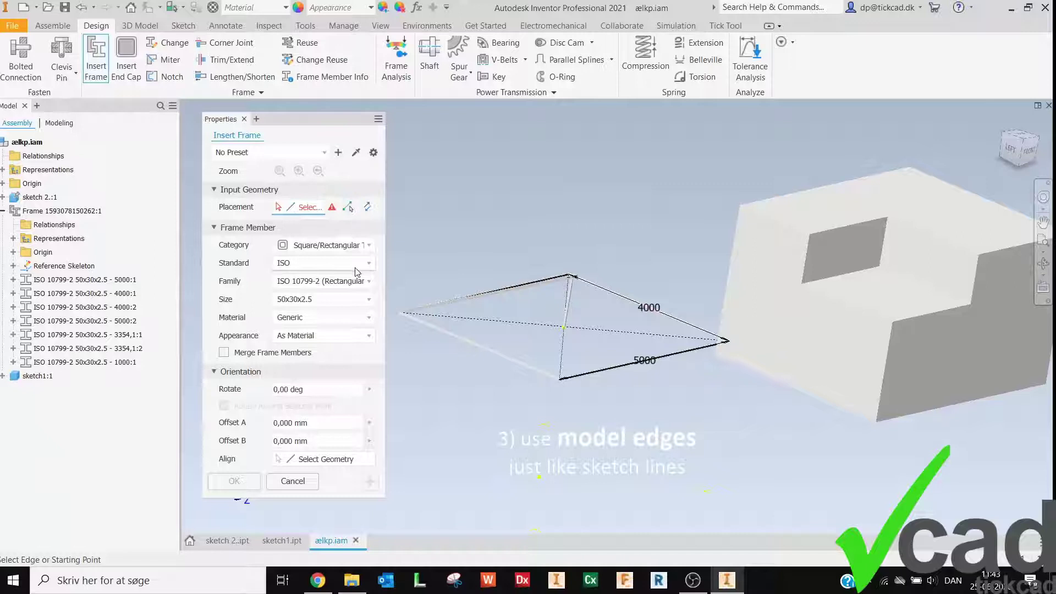
click(737, 234)
click(770, 218)
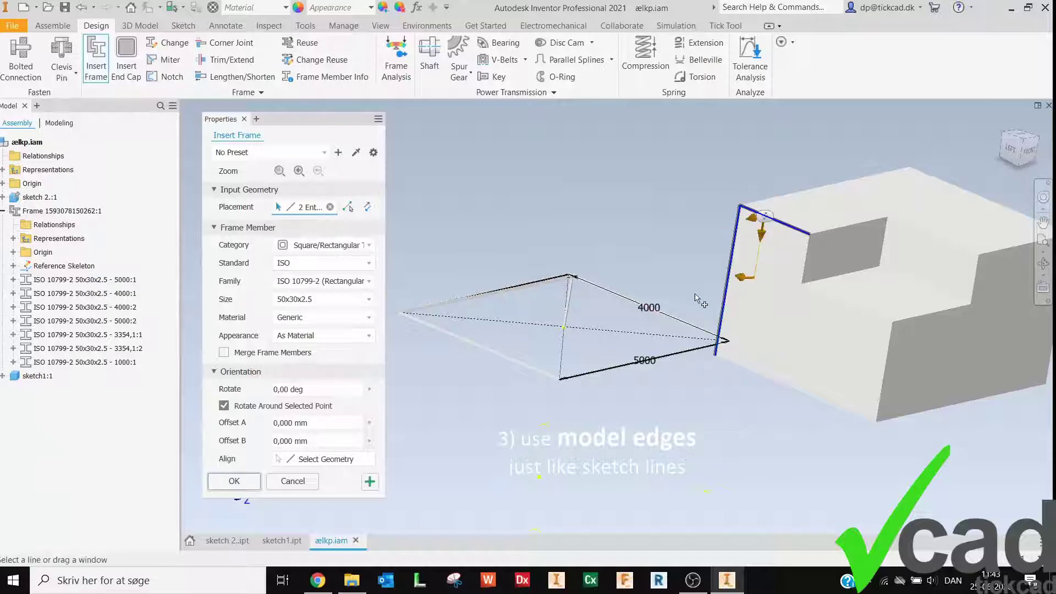
scroll(582, 228, down, 3)
drag(905, 188, 731, 356)
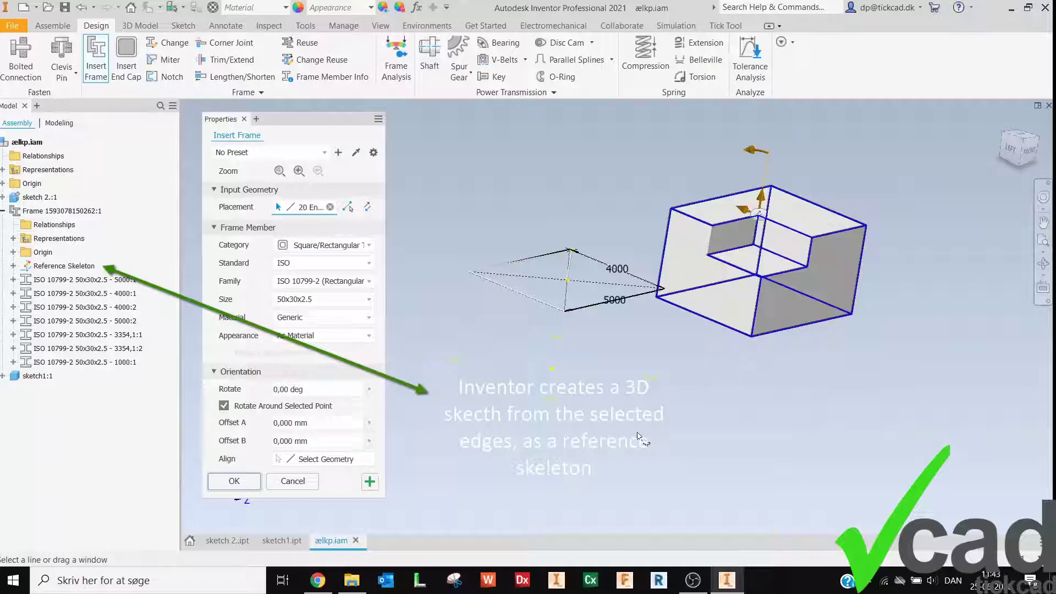
click(245, 482)
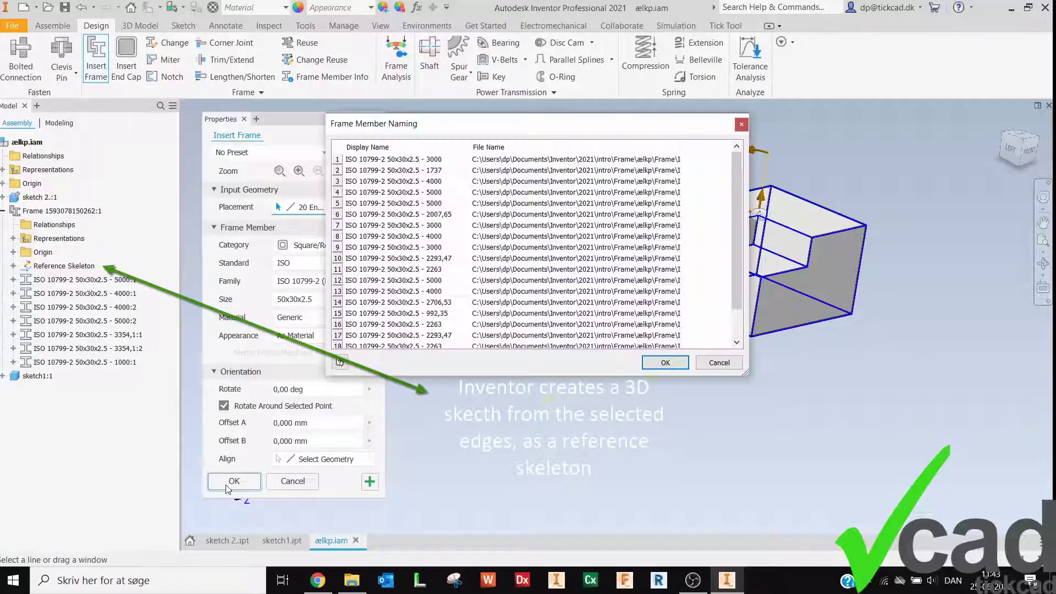
click(668, 361)
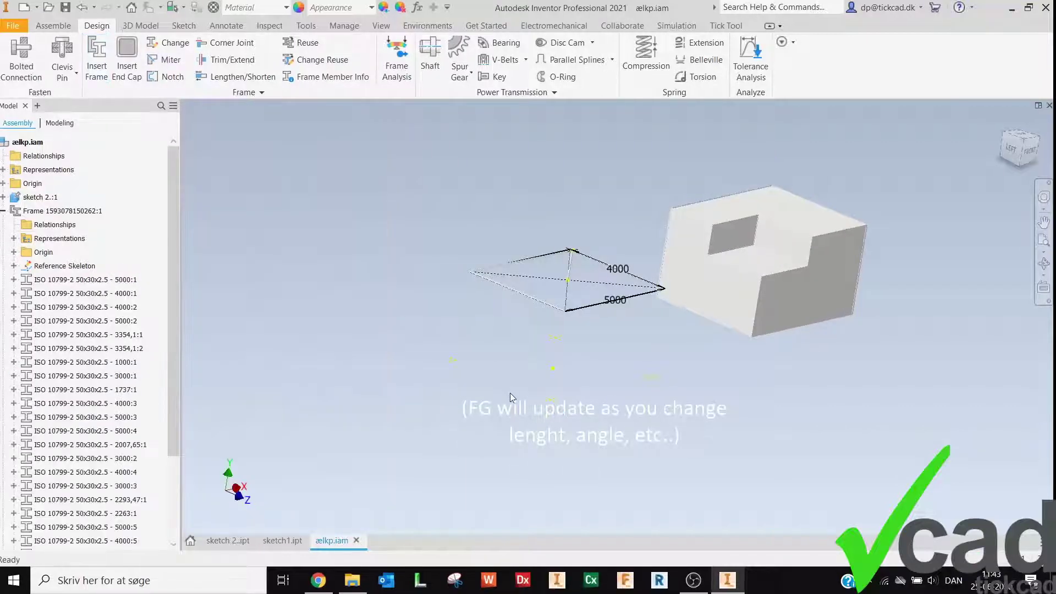
Step: Hide the notched solid block so only its frame members are displayed
scroll(646, 215, up, 5)
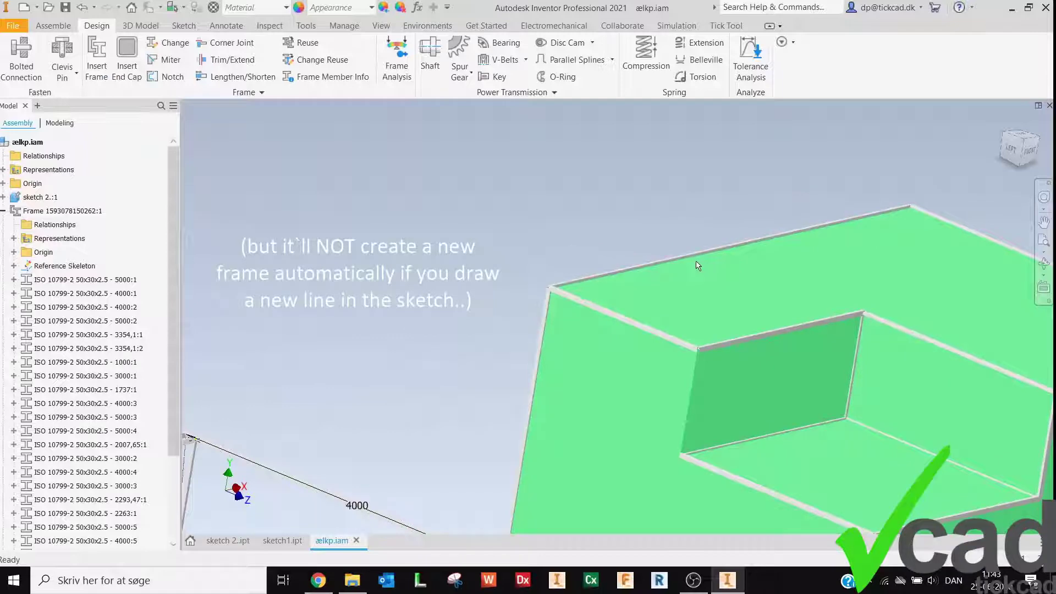
right_click(699, 284)
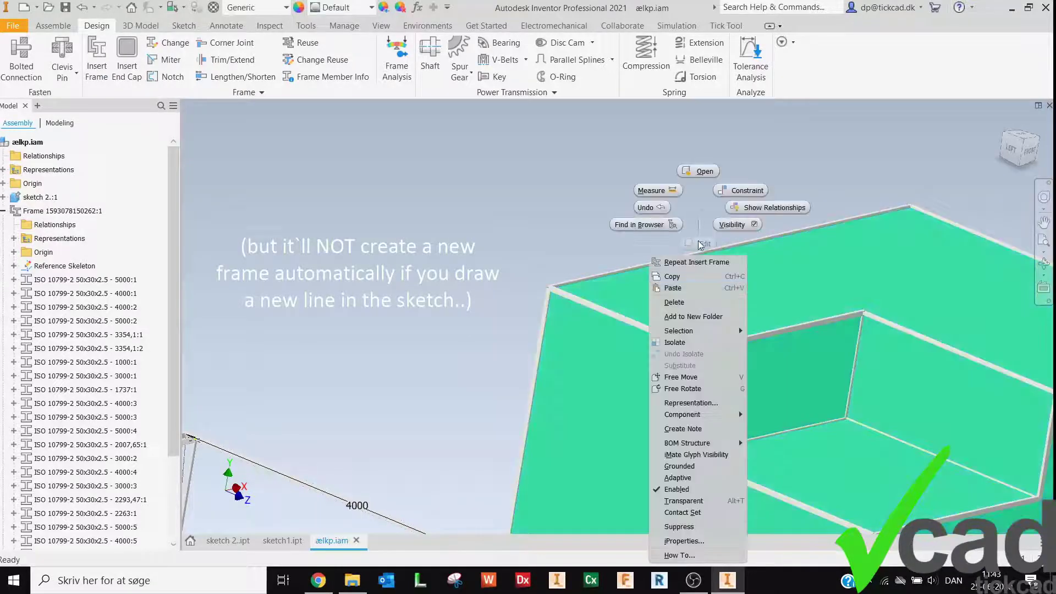
click(736, 226)
scroll(715, 407, down, 3)
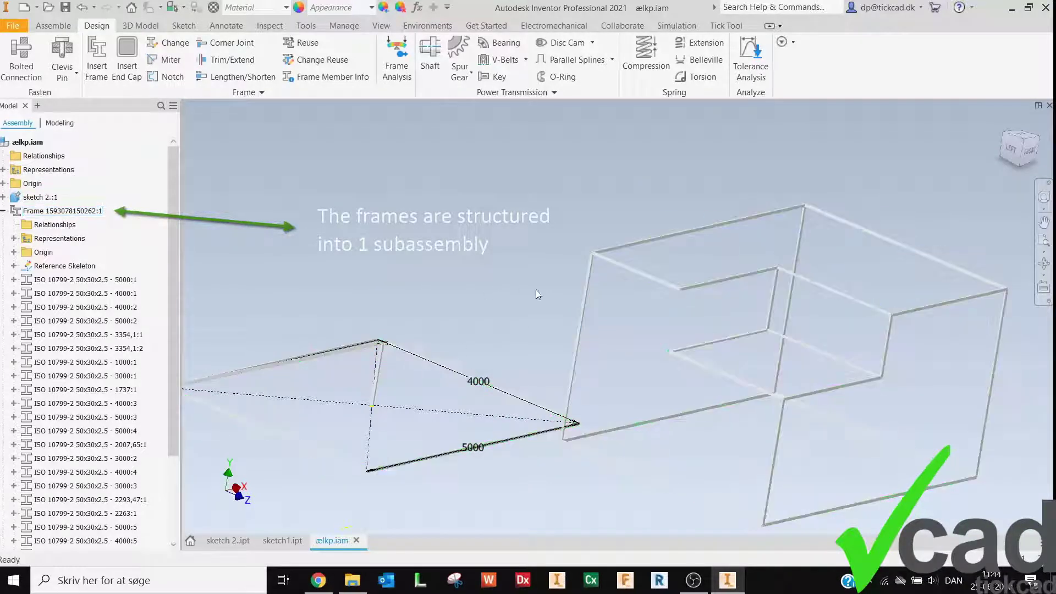
Step: Change the selection priority used for picking objects in the assembly
click(181, 7)
click(181, 39)
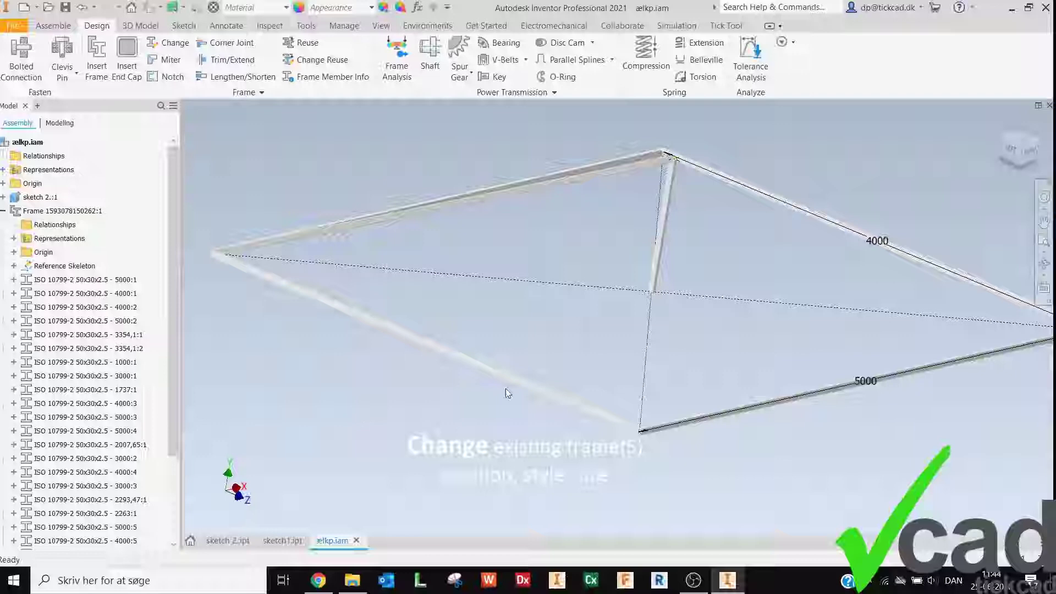
Step: Open the long side member of the rectangle in Change Frame, close it unchanged, and start the Change command for it again
click(511, 382)
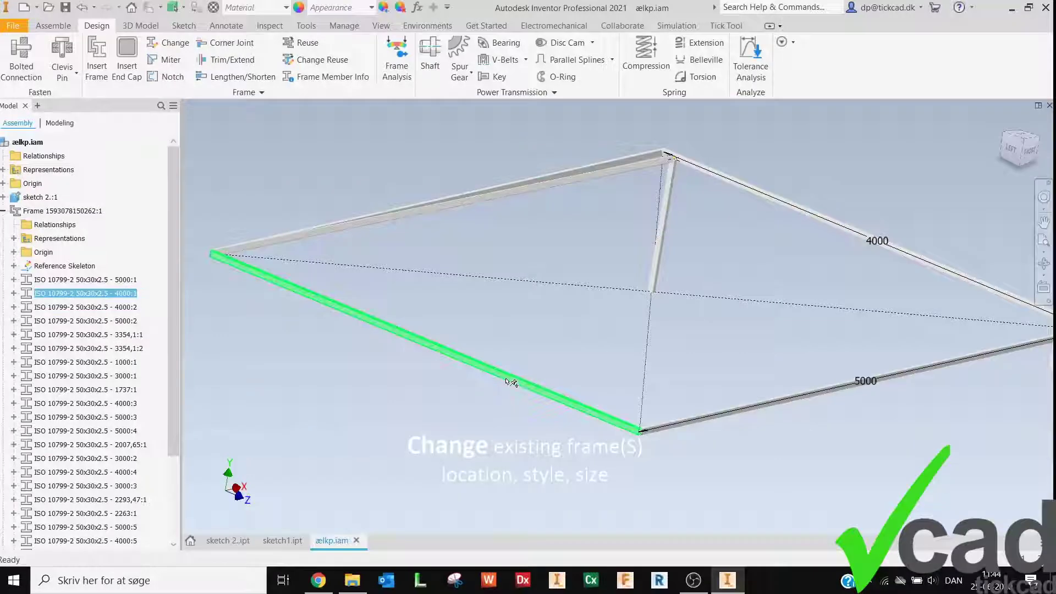
right_click(517, 385)
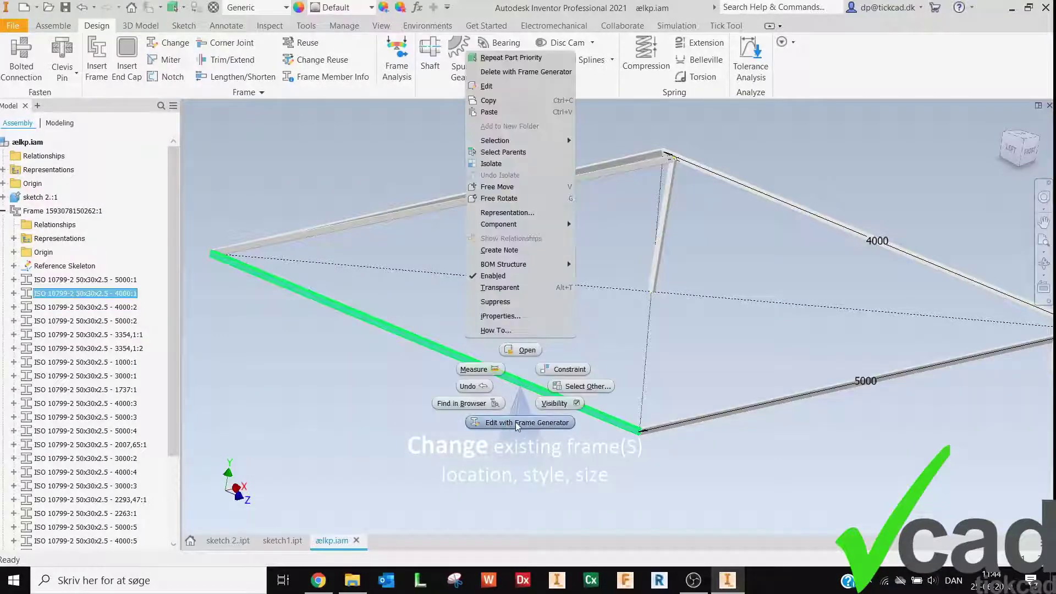
click(516, 421)
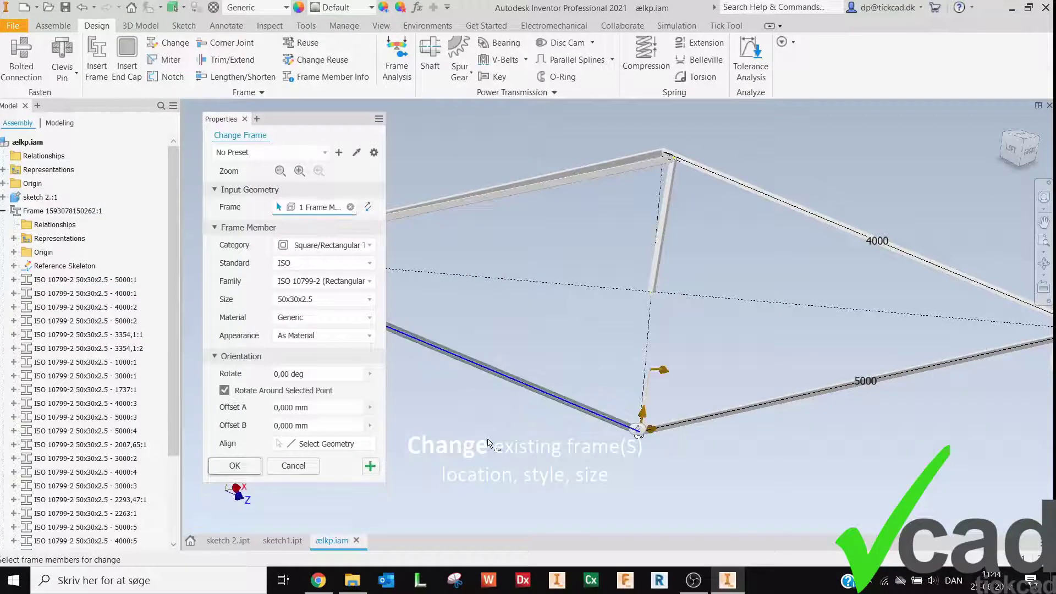
click(300, 468)
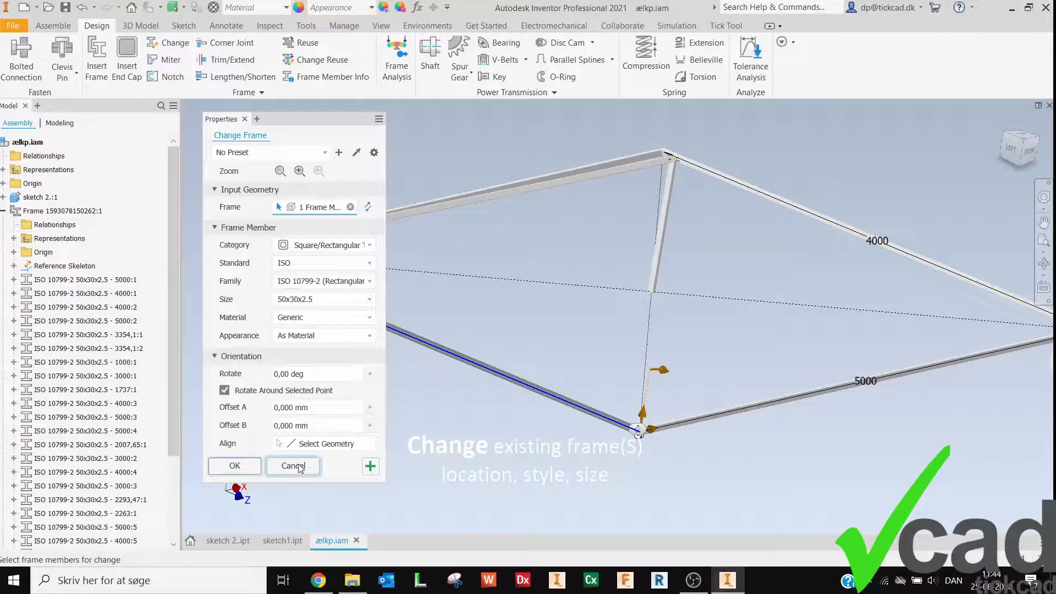
click(500, 384)
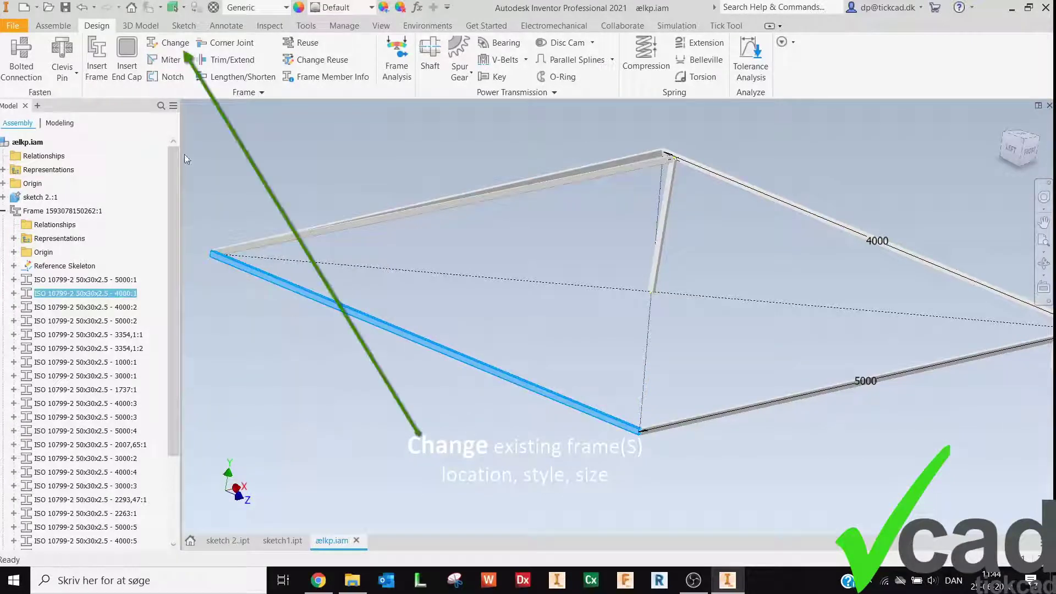
click(168, 43)
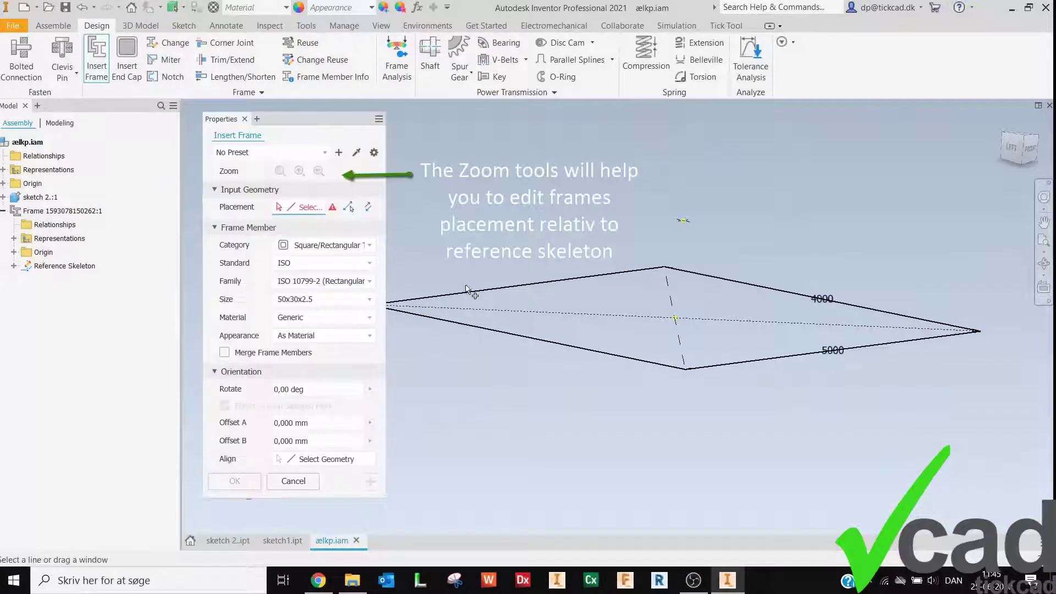
Step: Place a 50x30x2.5 member preview on the rectangle's rear line and align its profile by the midpoint of its right side
click(472, 293)
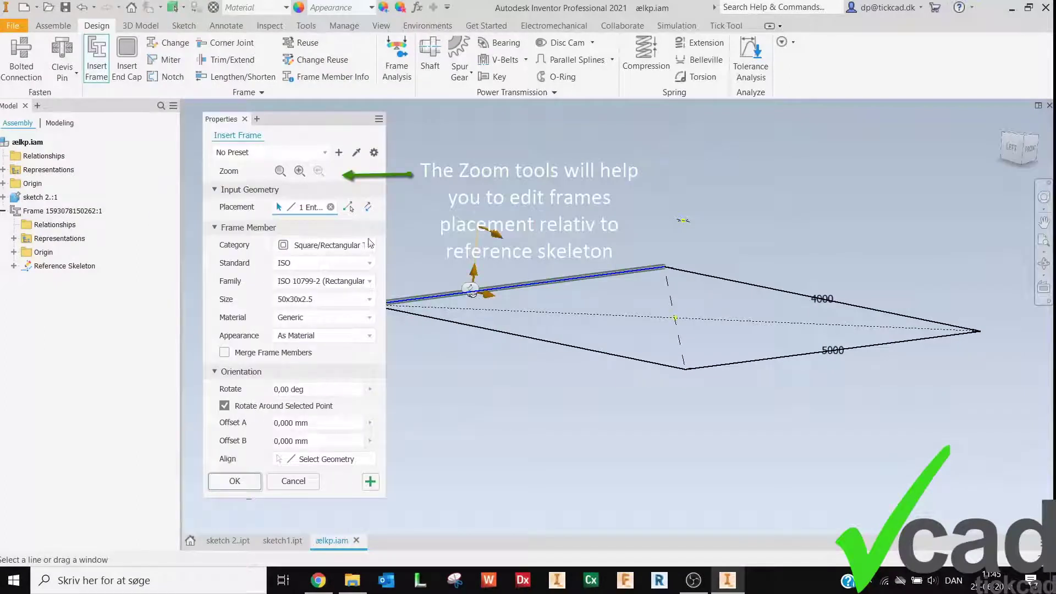
click(280, 171)
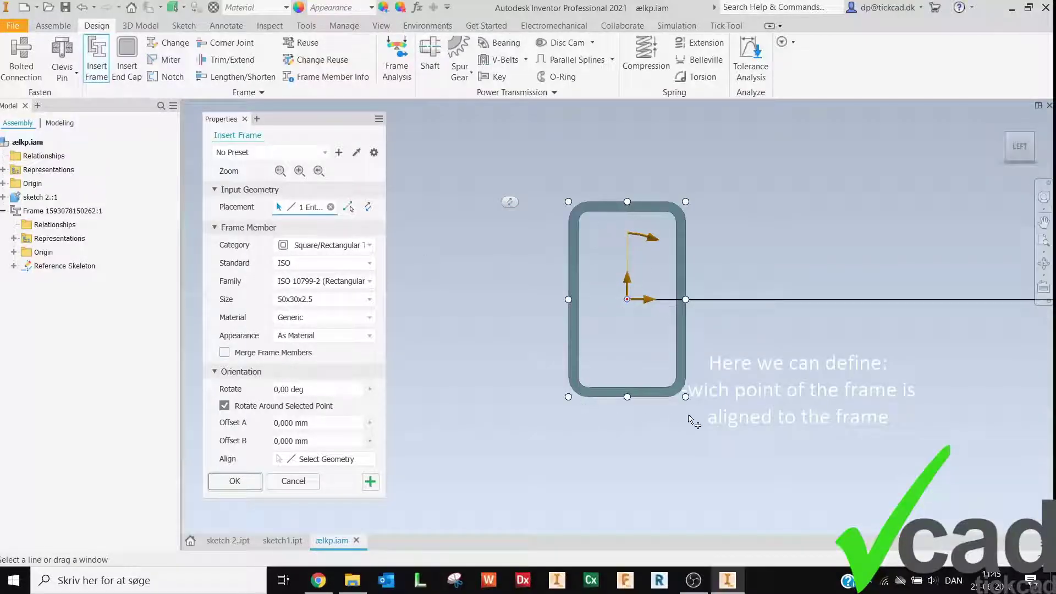
click(686, 397)
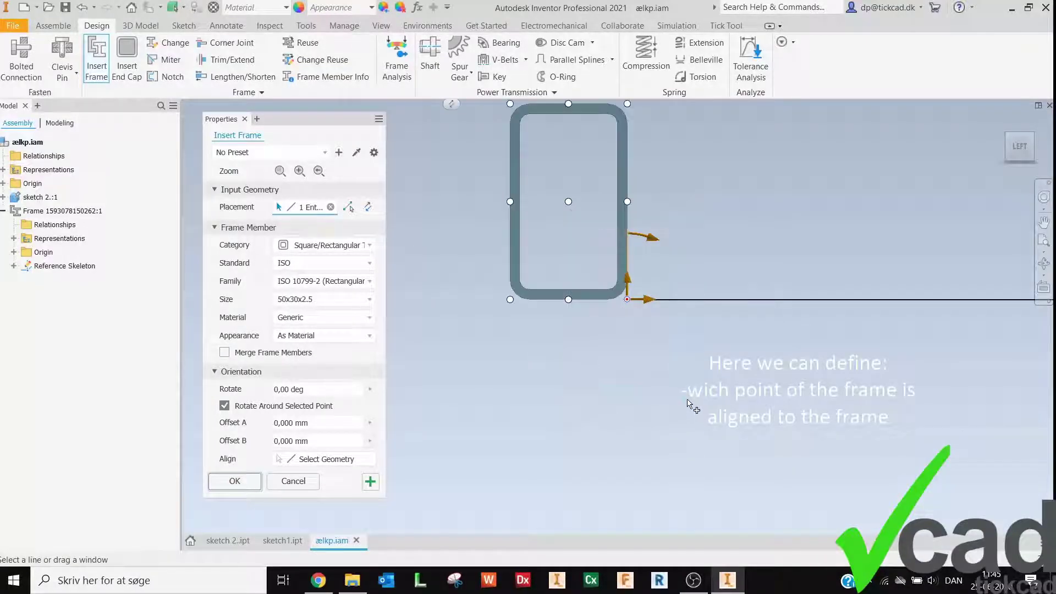
click(627, 201)
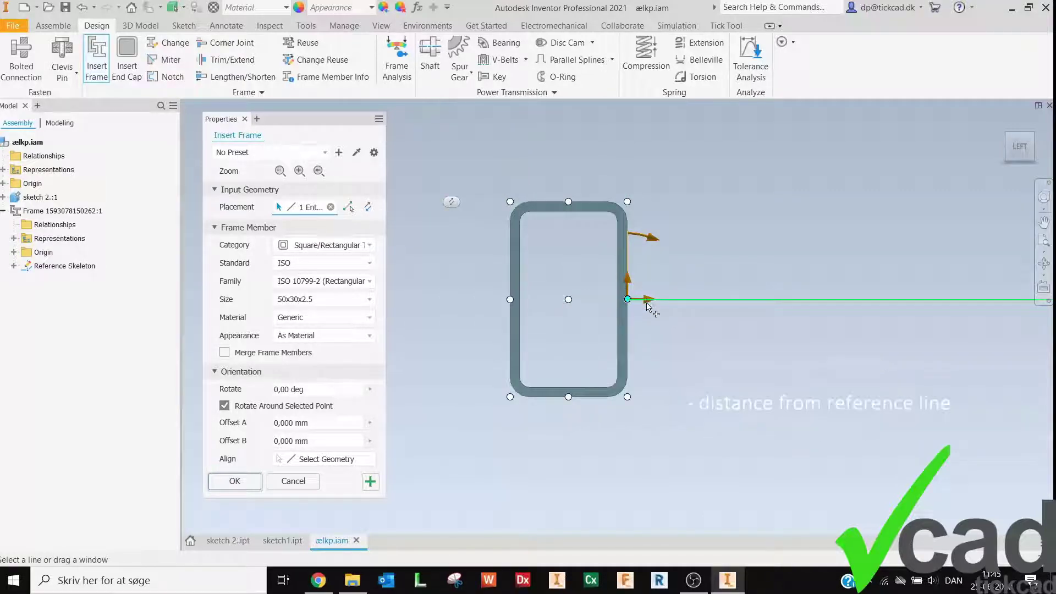
Step: Offset the member profile from the reference line with Offset A at 0 and Offset B at 17 mm
drag(632, 281, 577, 215)
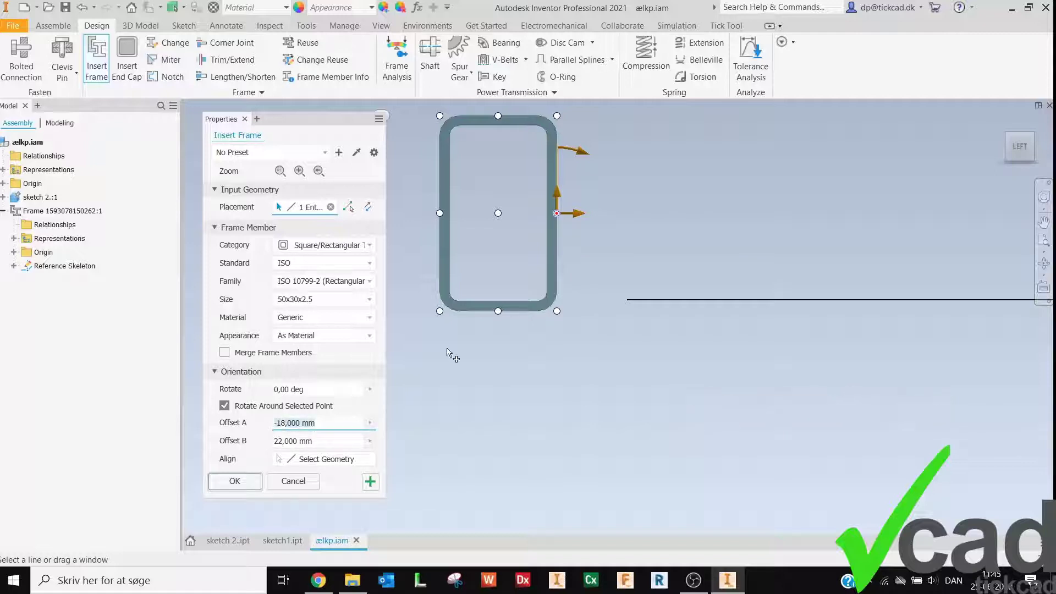
drag(575, 213, 638, 215)
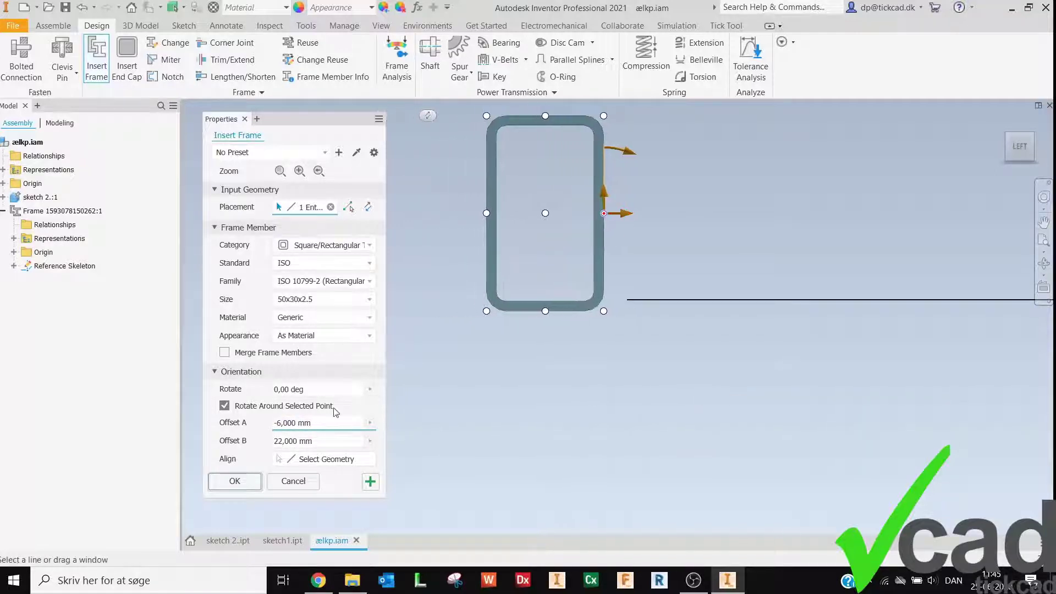
click(276, 425)
text(0)
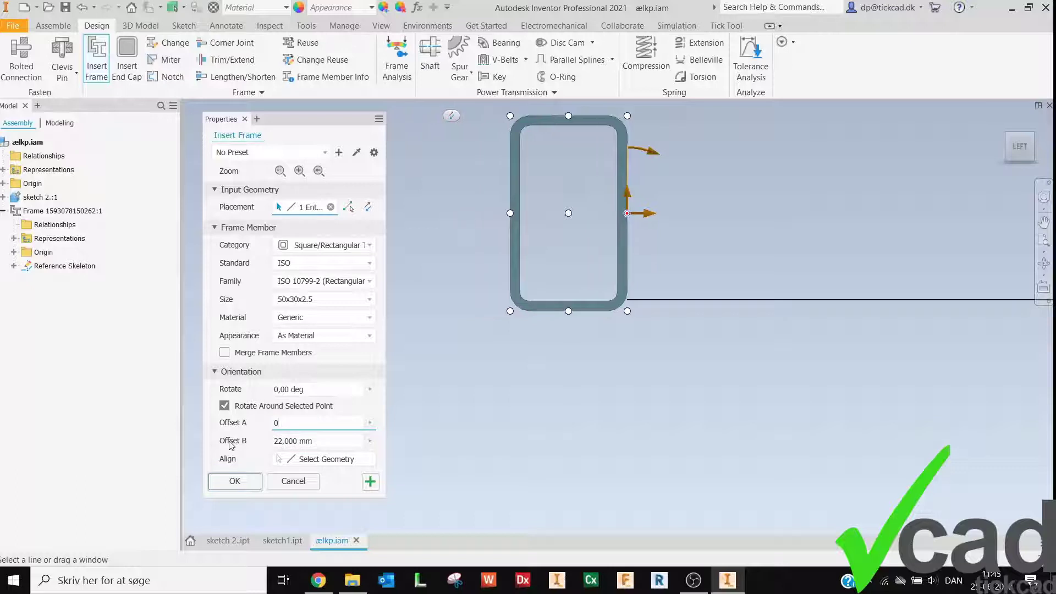
click(313, 440)
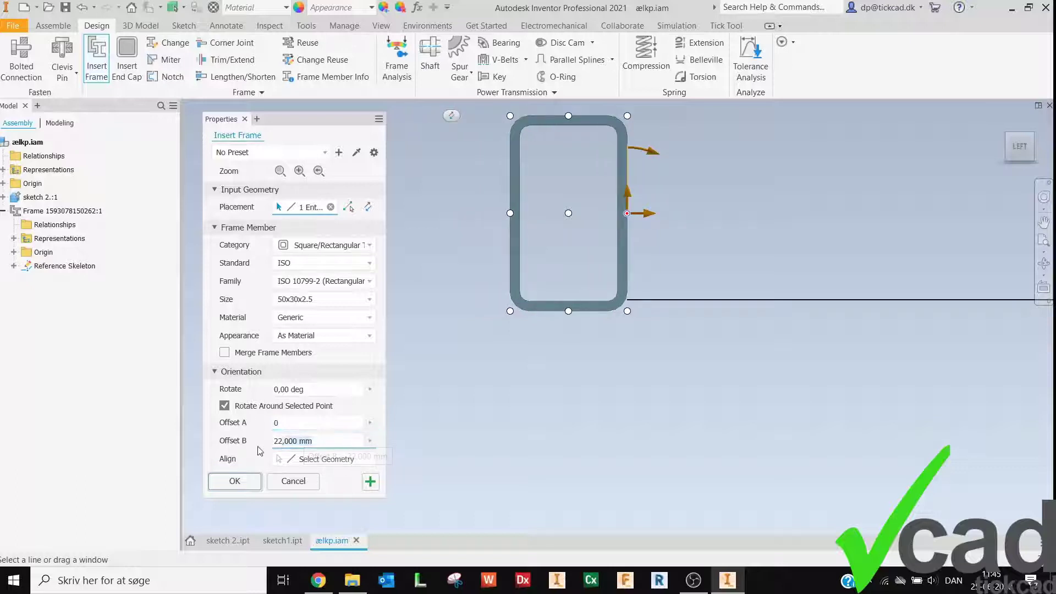
drag(627, 196, 601, 216)
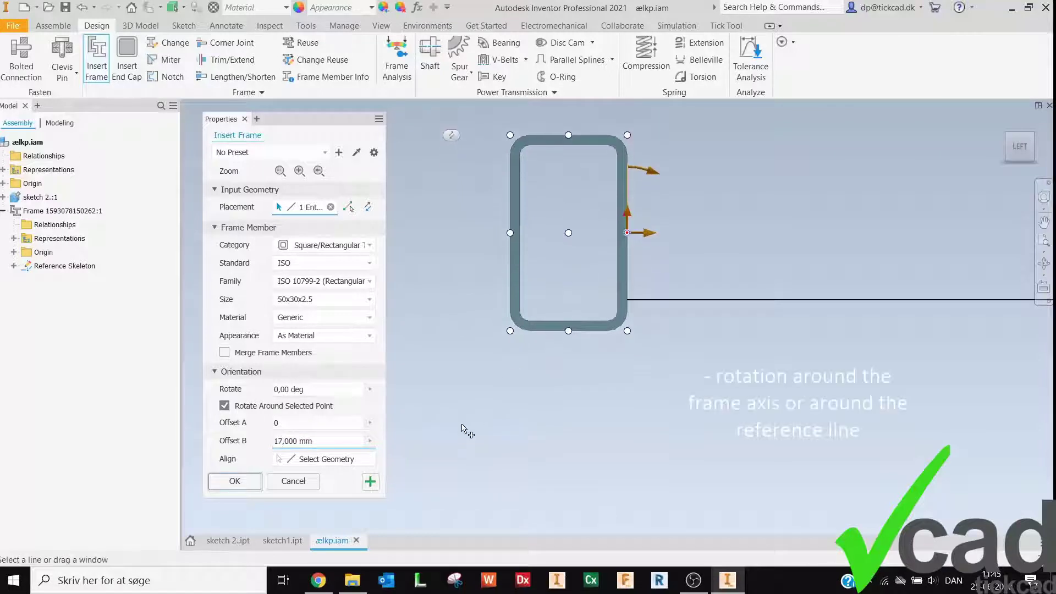
Step: Rotate the profile 30 degrees, turn off Rotate Around Selected Point, and rotate it about the reference line
click(332, 389)
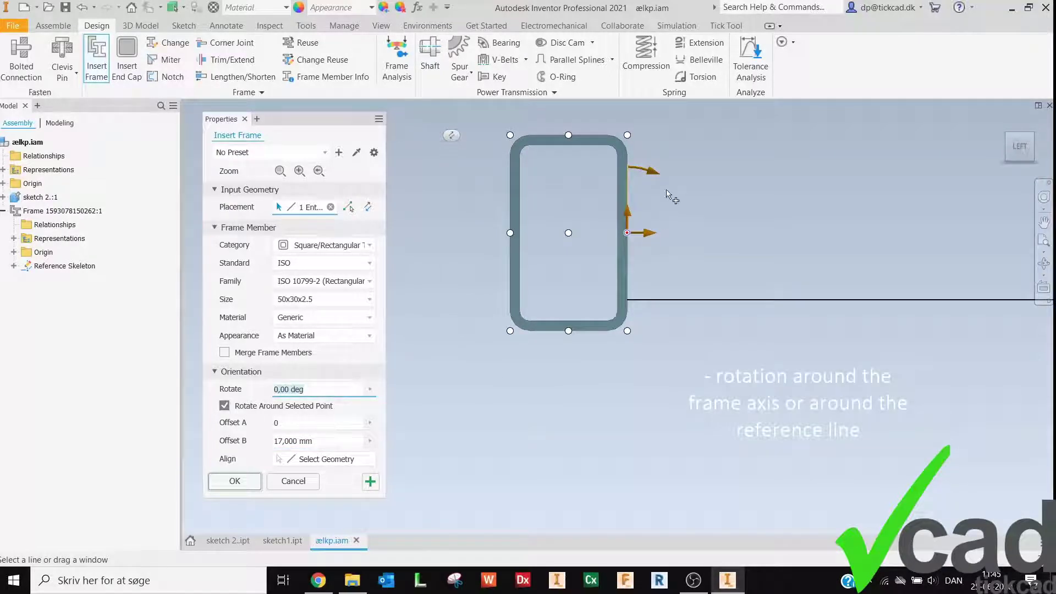
drag(650, 171, 667, 205)
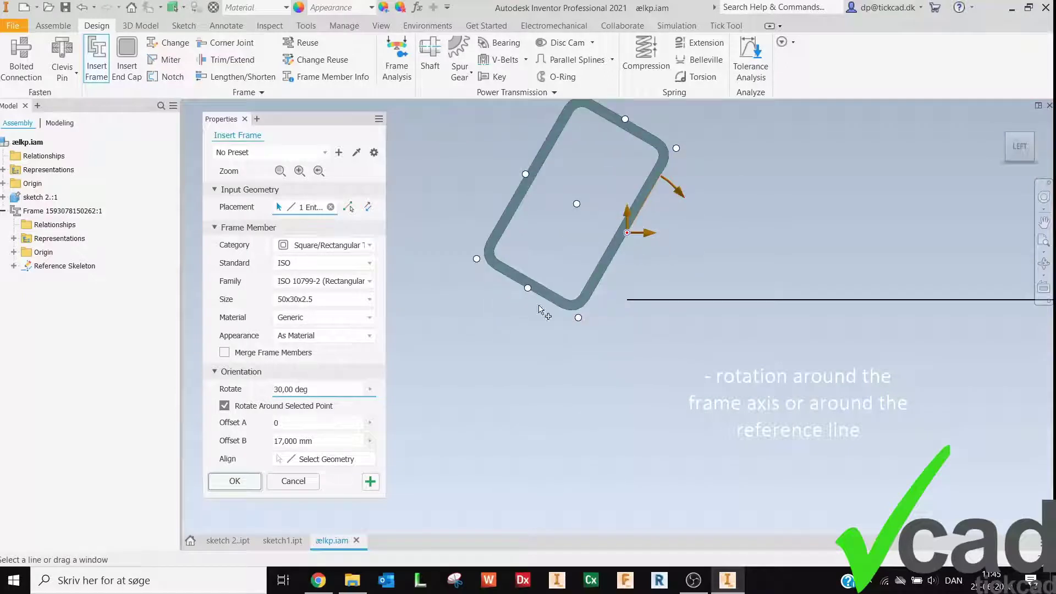
click(224, 407)
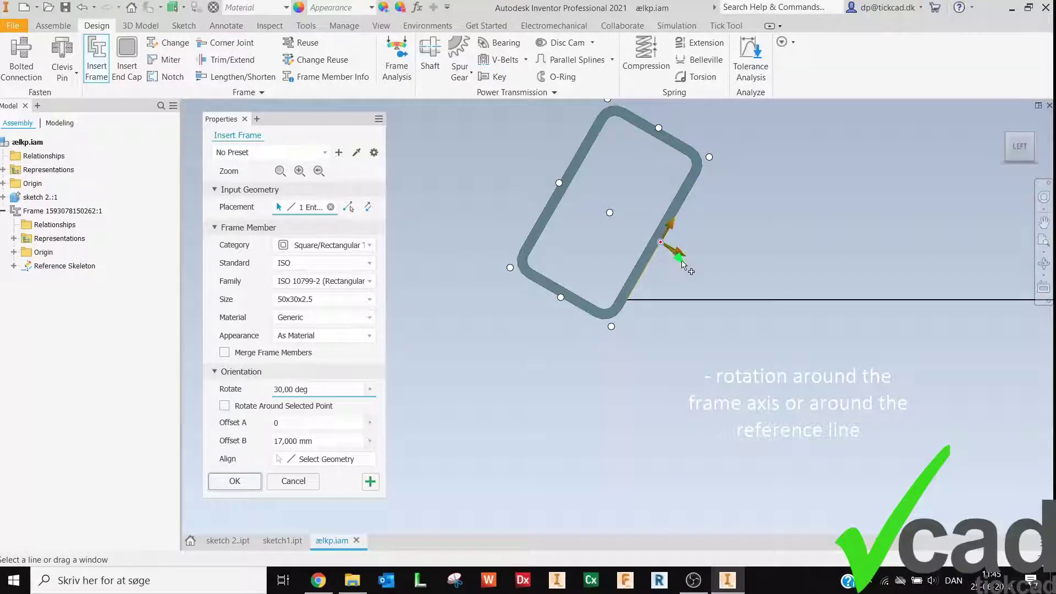
drag(682, 265, 697, 285)
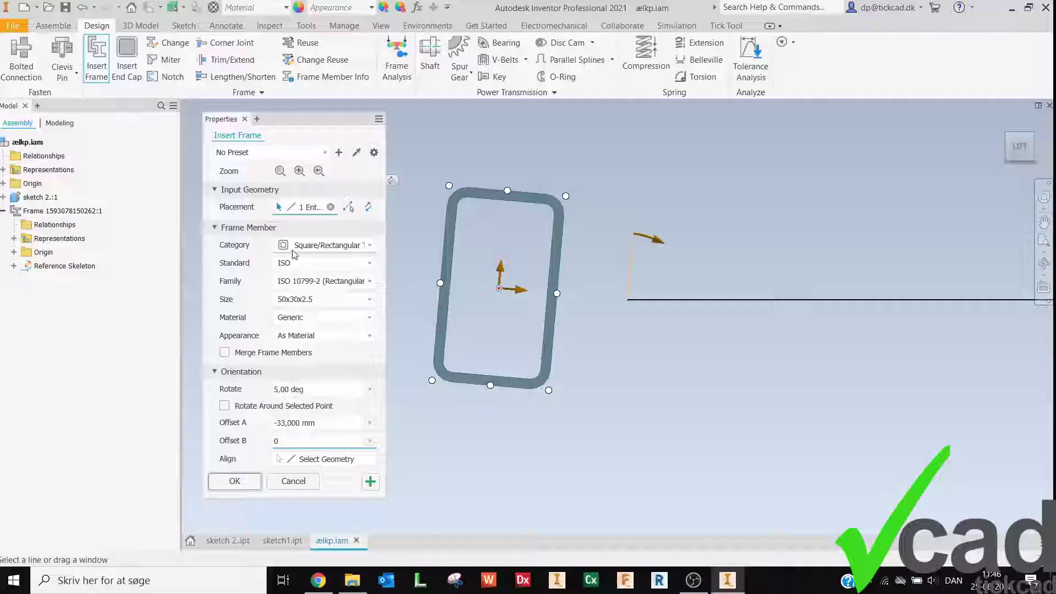
Step: Review the available member categories and standards, and set the member size to 60x40x5
click(294, 249)
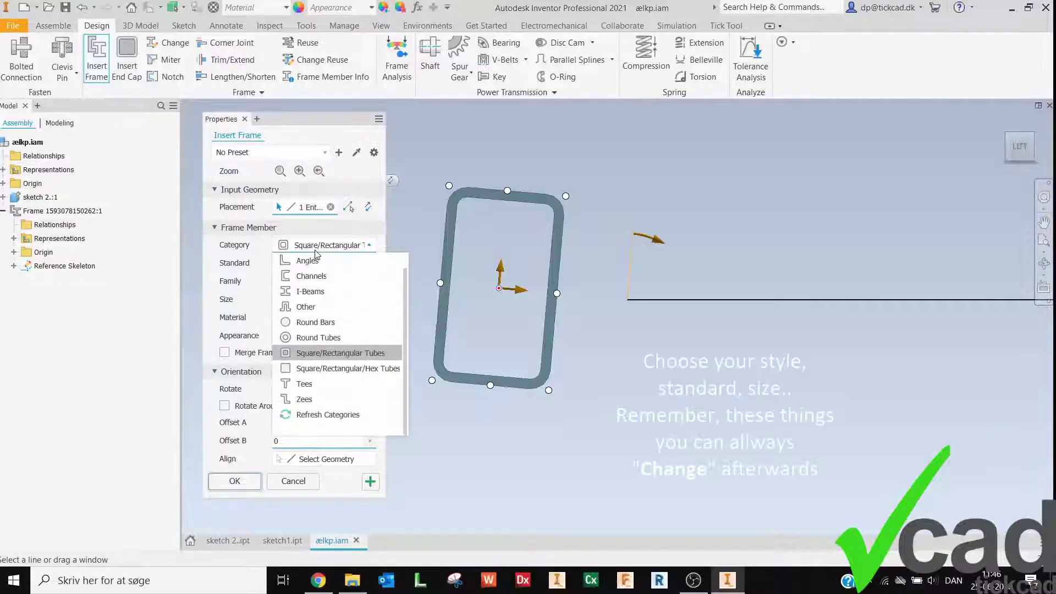
click(368, 245)
click(361, 263)
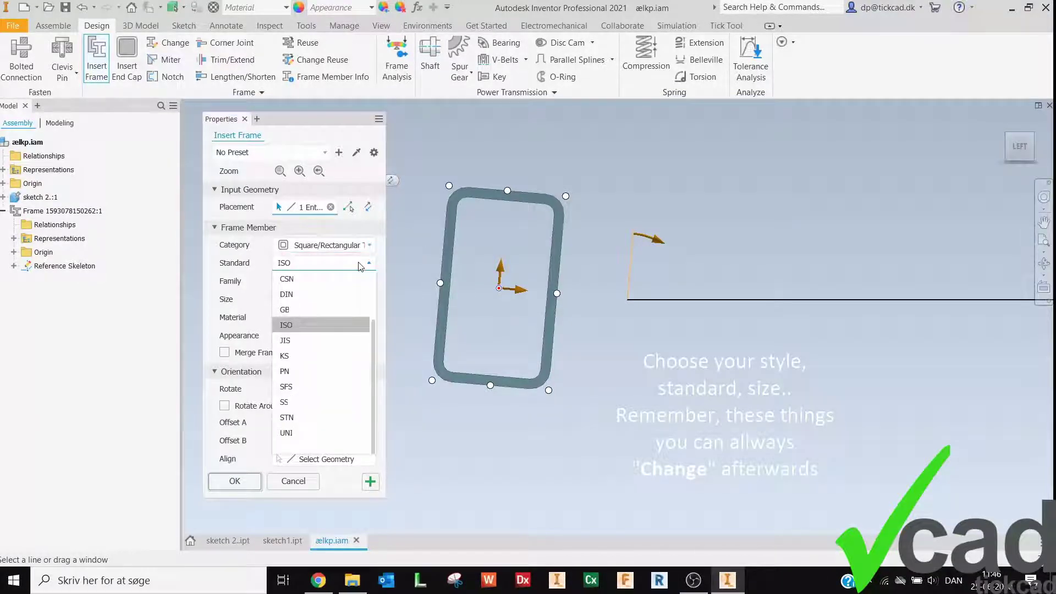
click(360, 267)
click(333, 300)
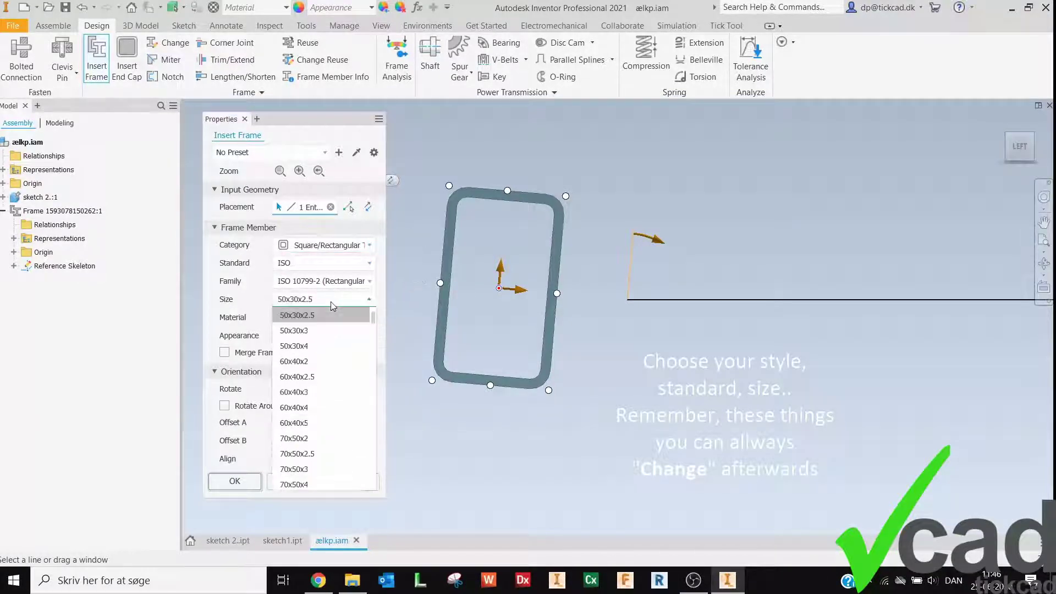
click(297, 422)
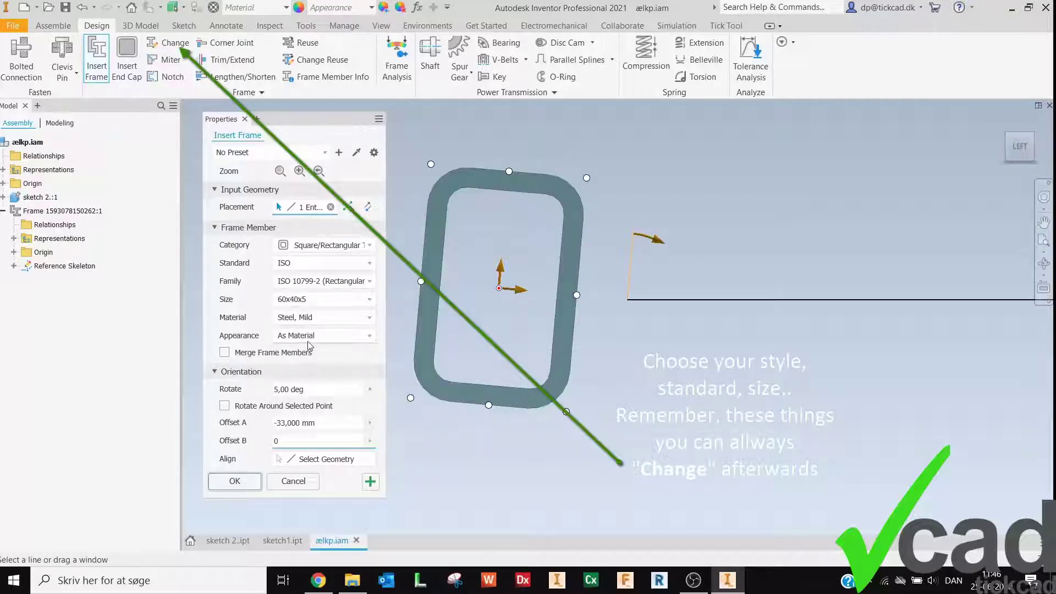
Step: Insert one merged 60x40x5 member along three connected edges of the upper rectangle, with Rotate and Offset A set to 0
scroll(529, 465, down, 5)
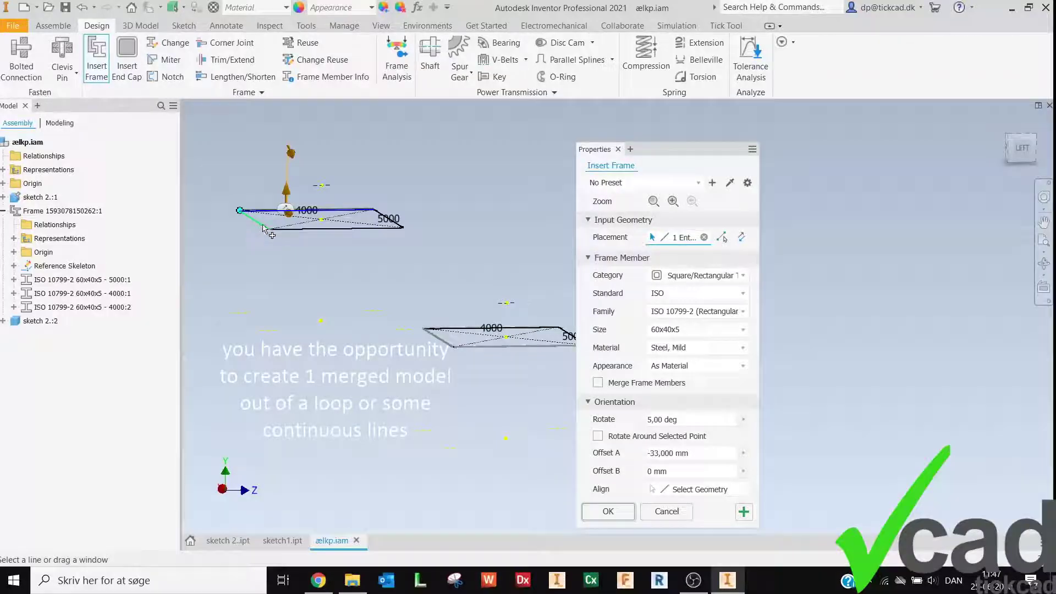
click(264, 227)
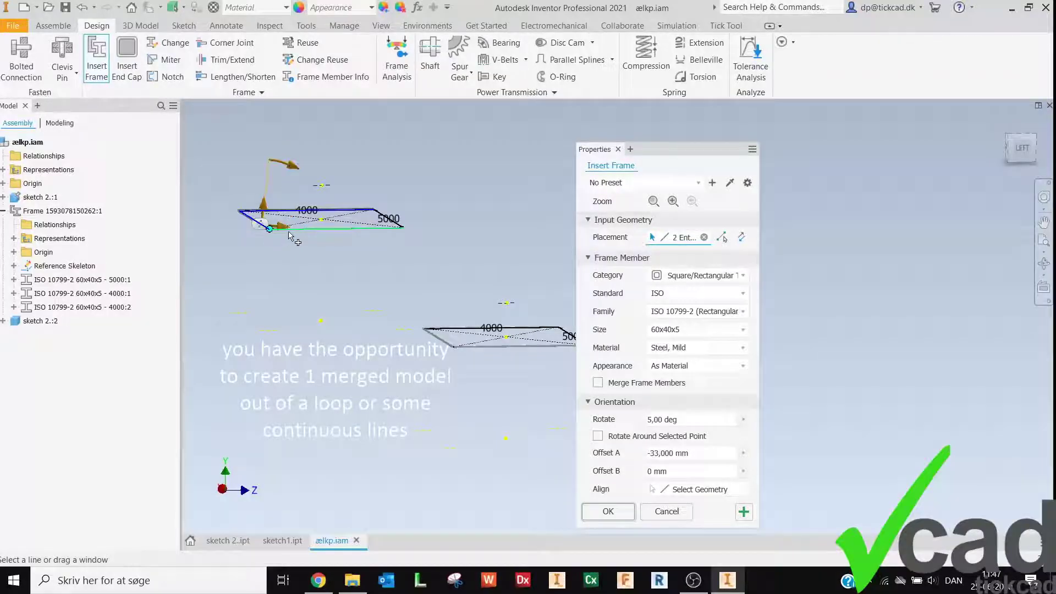
click(290, 236)
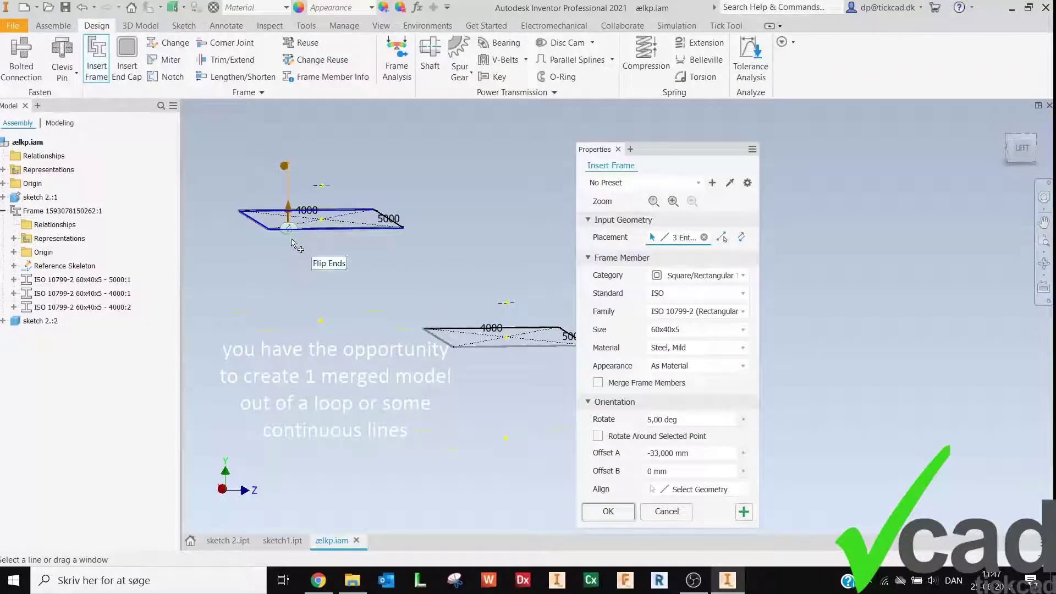
click(681, 456)
text(0)
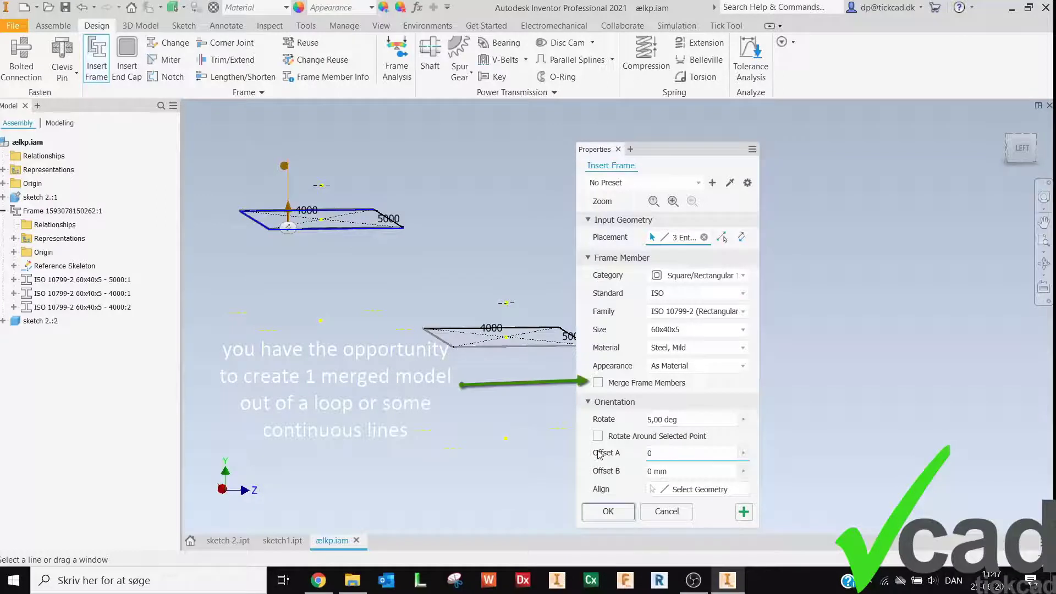
click(722, 414)
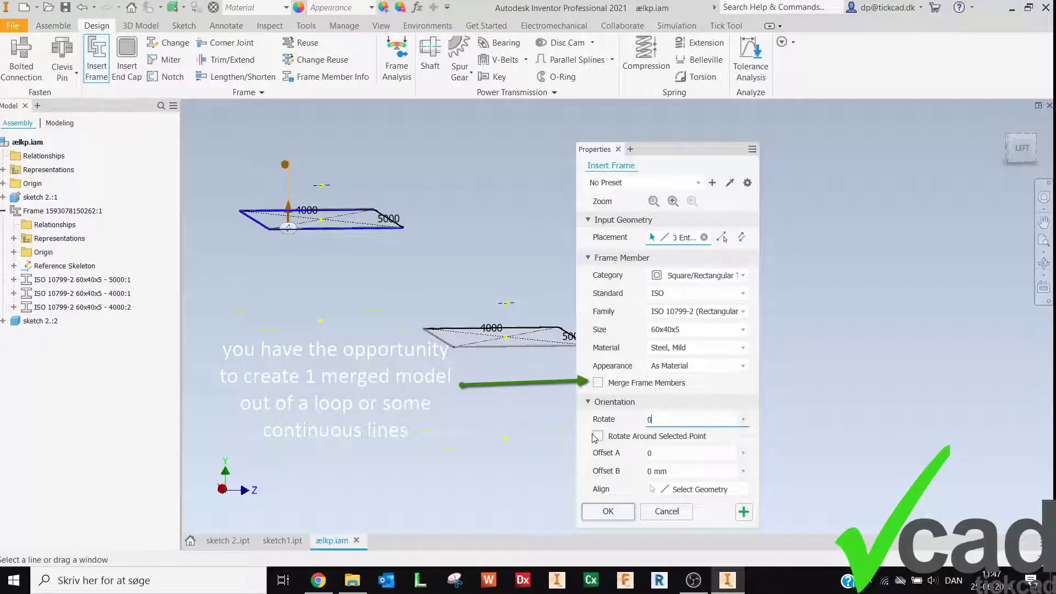
click(598, 384)
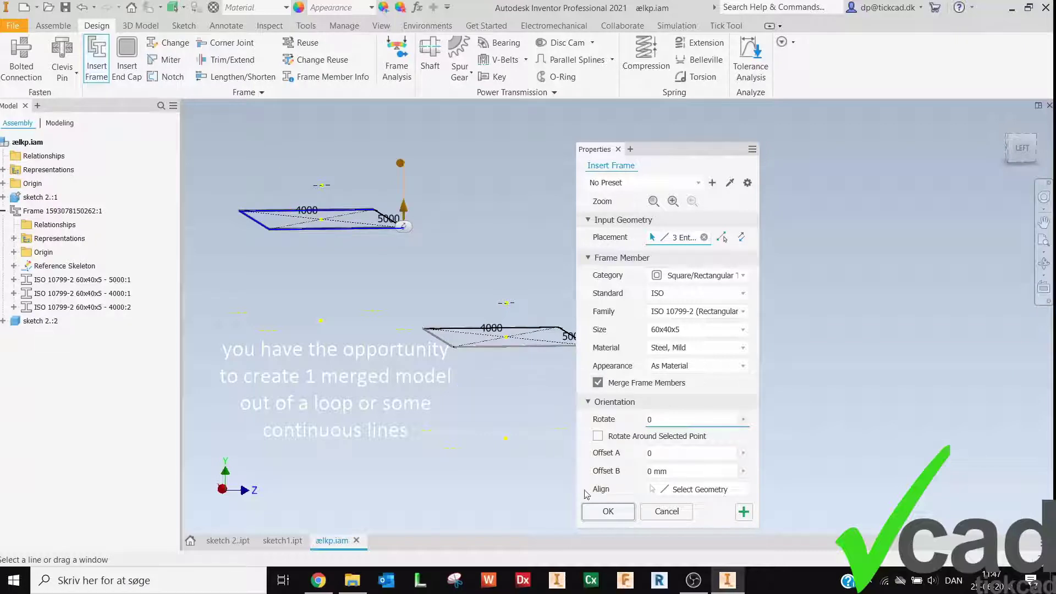
click(608, 511)
click(660, 363)
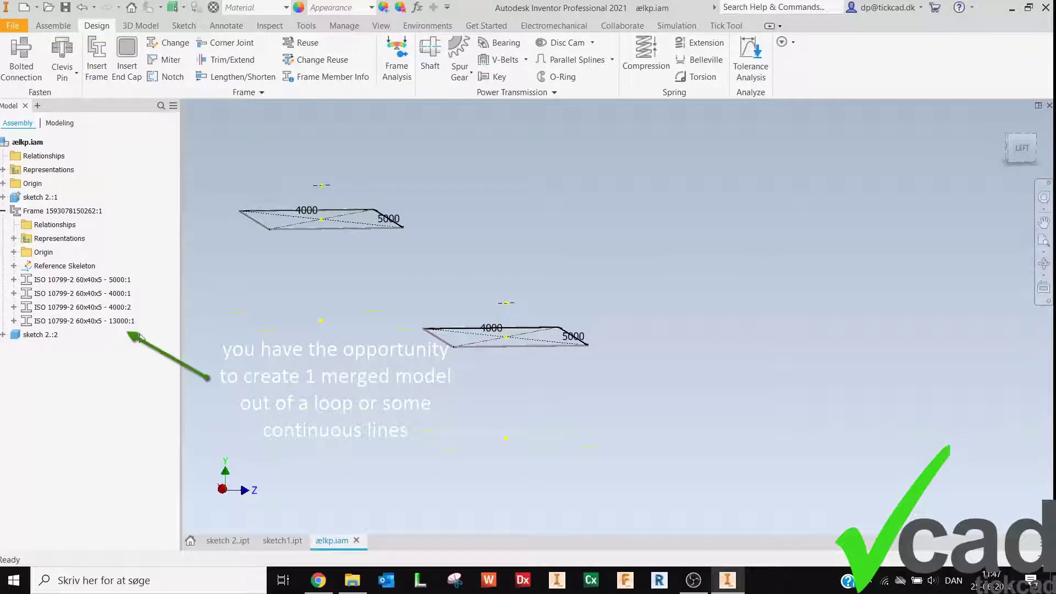
Step: Highlight the merged frame member and examine the shape of its corner up close
click(116, 323)
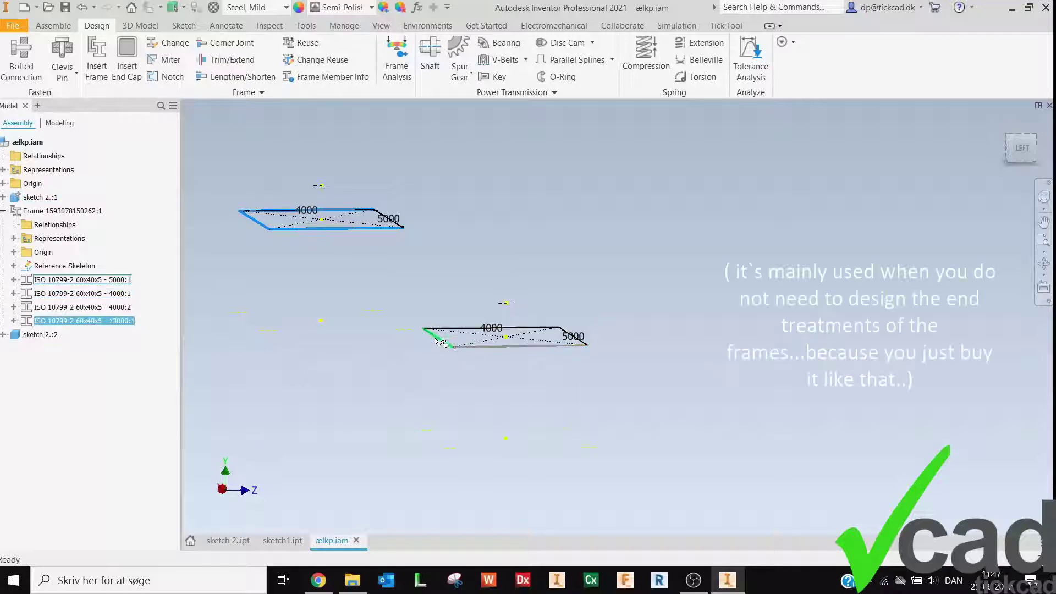
click(511, 235)
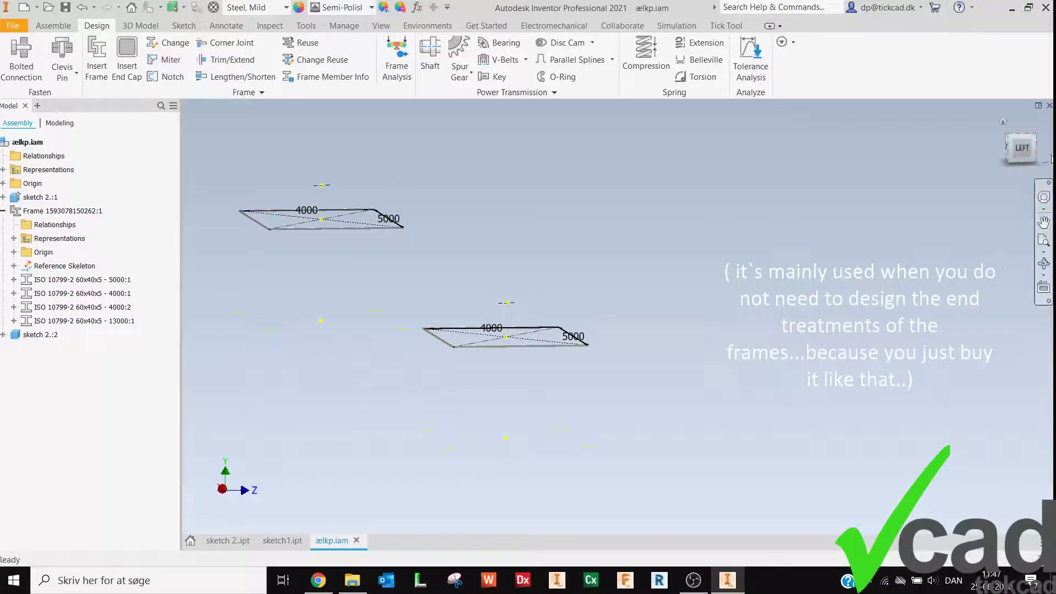
click(1044, 267)
drag(559, 292, 488, 410)
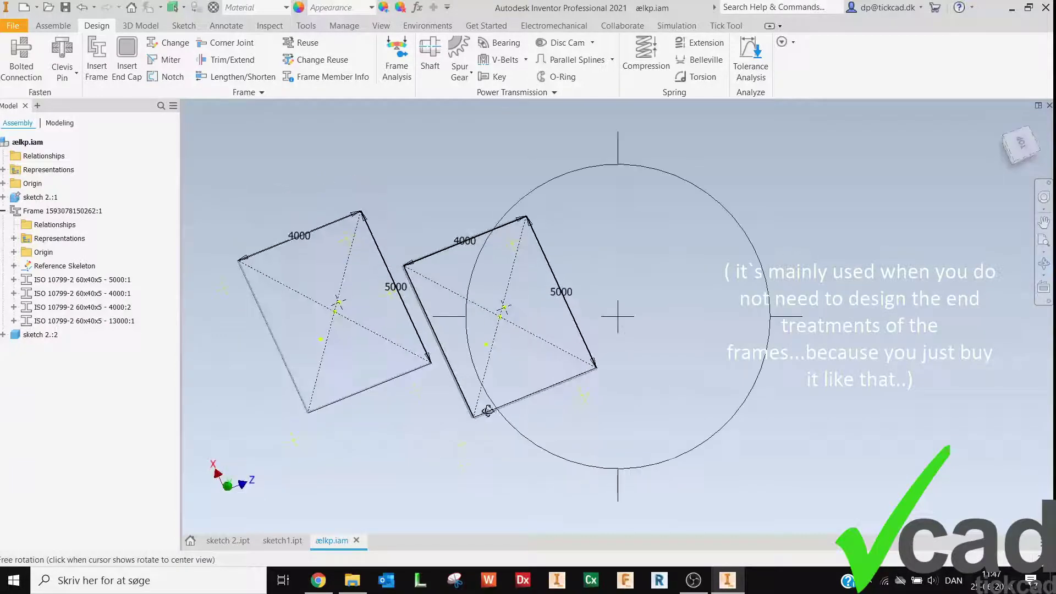
scroll(297, 416, up, 10)
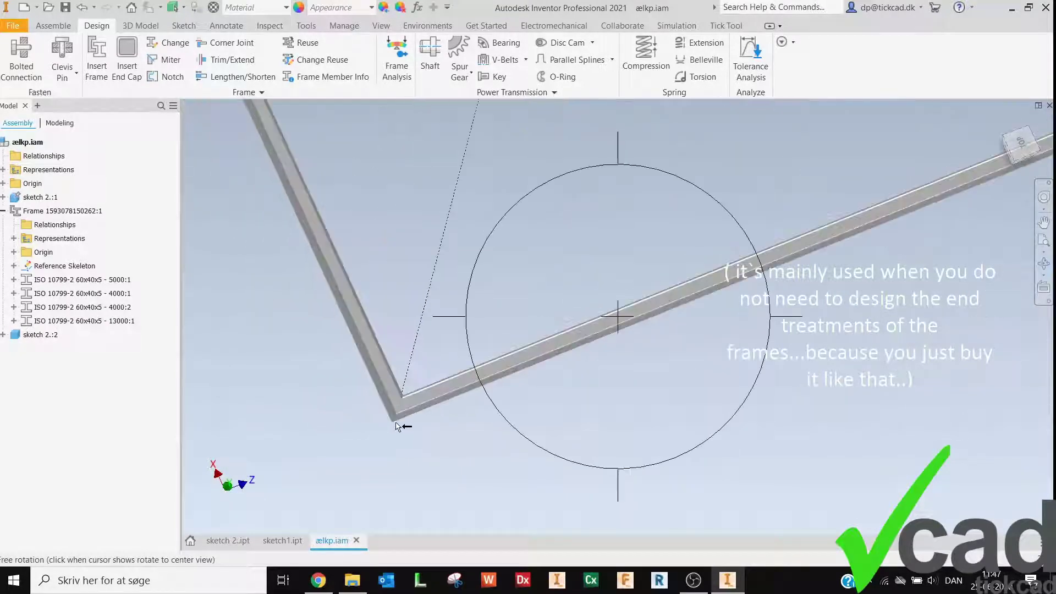
scroll(410, 414, down, 6)
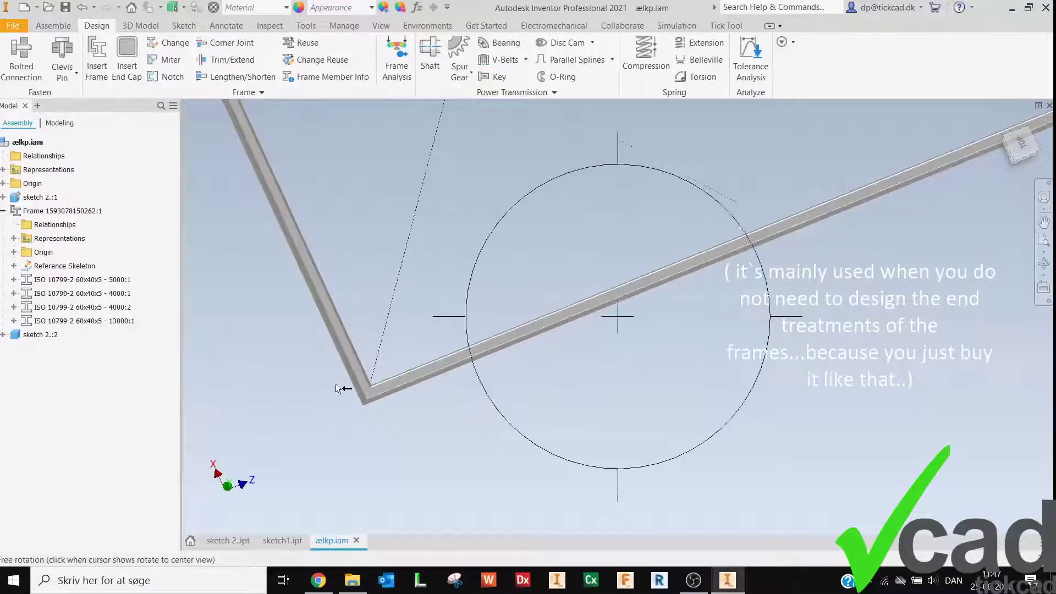
Step: Examine the separate member ends at the rectangle corner that the merged member leaves open
scroll(633, 396, up, 5)
drag(598, 378, 584, 365)
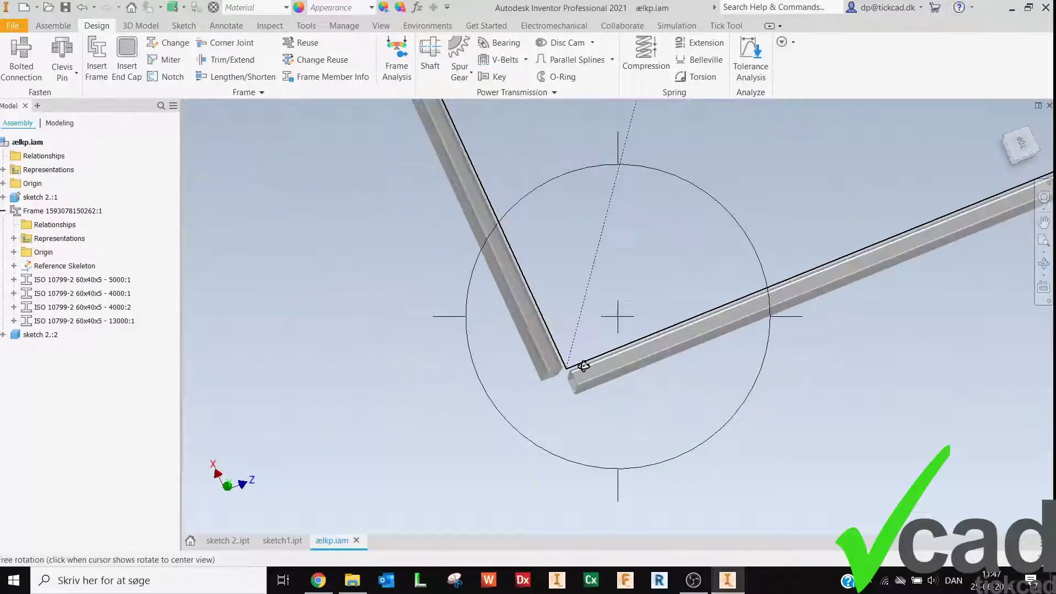
right_click(484, 436)
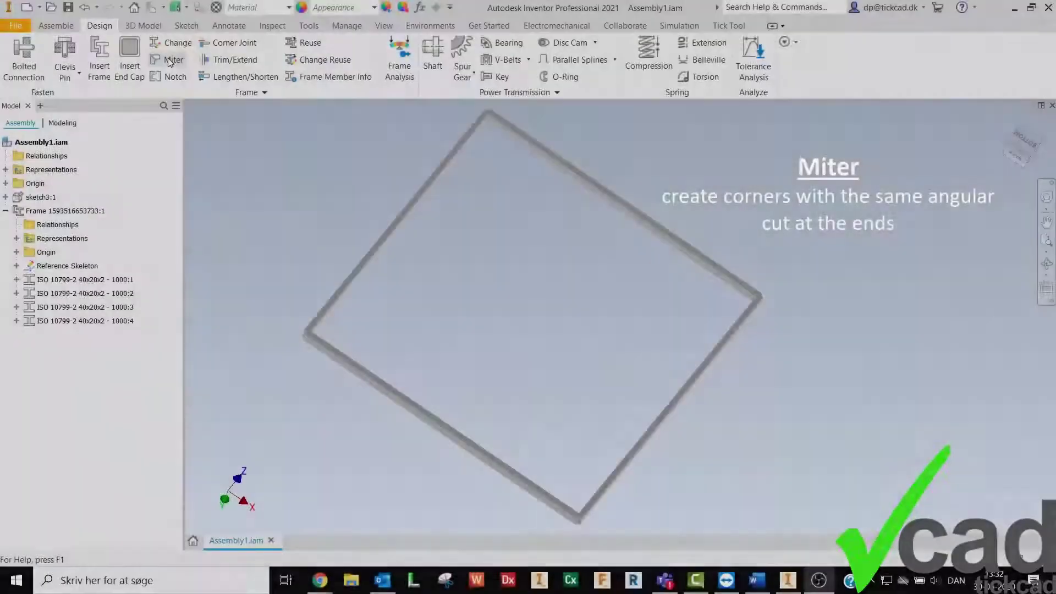
Step: Set up a miter between the two members meeting at the frame's lowest corner with a 10 mm gap, and try another offset direction
click(170, 60)
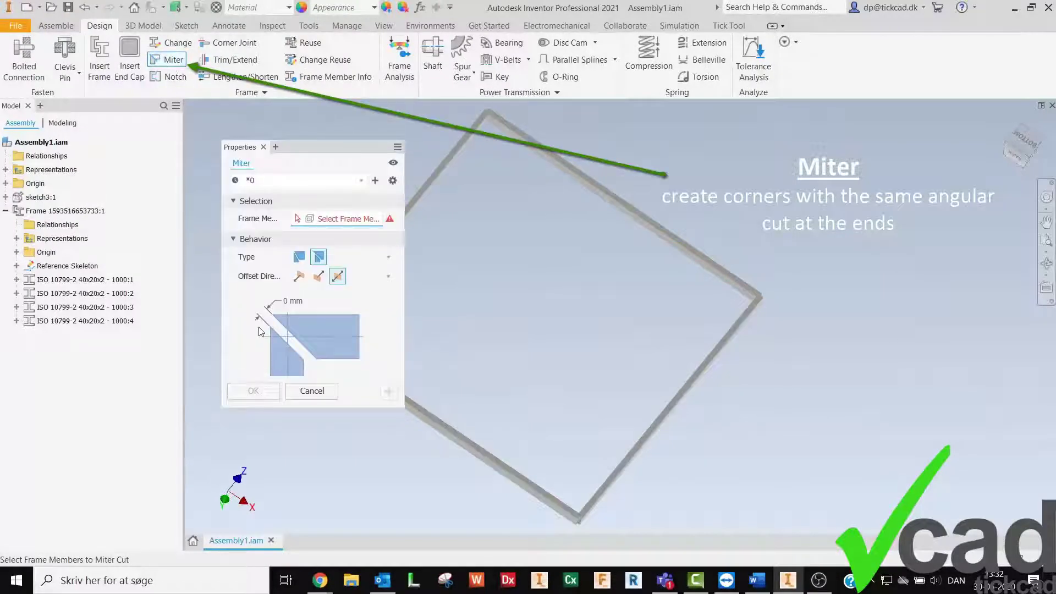
click(565, 515)
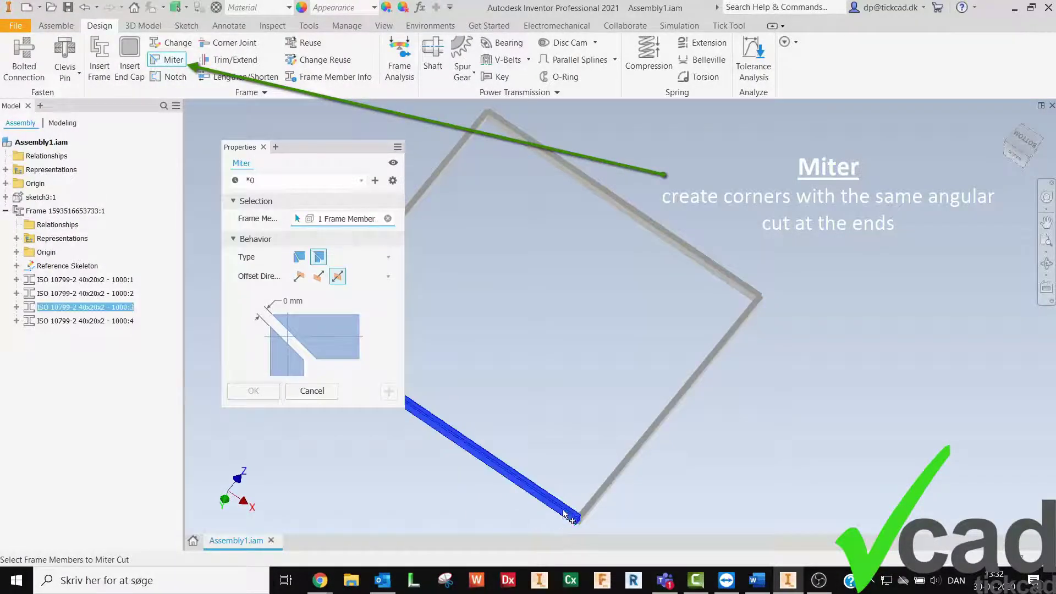
click(597, 501)
scroll(696, 445, down, 3)
scroll(682, 487, up, 3)
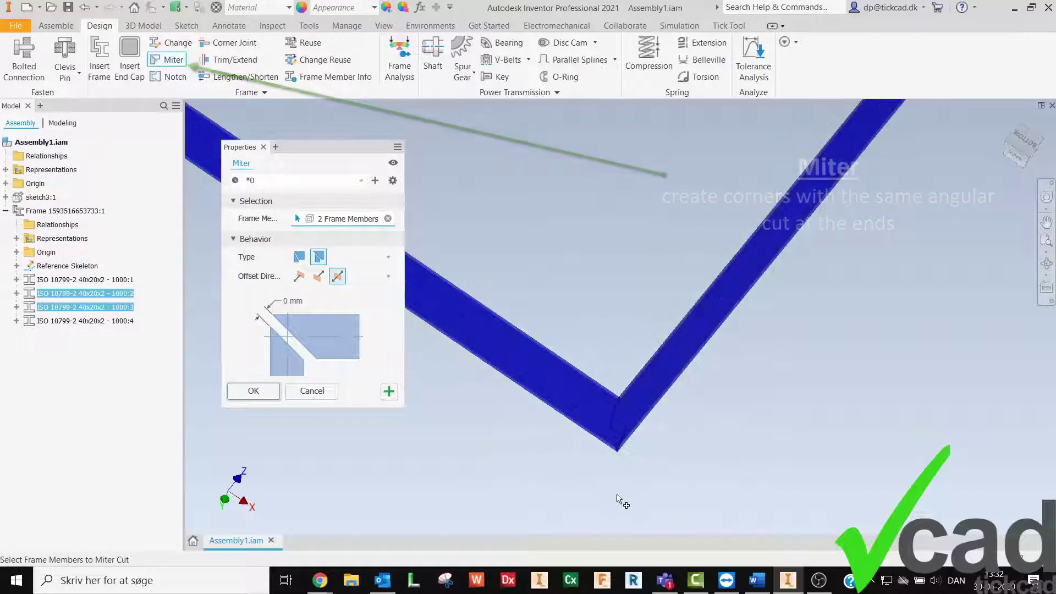
scroll(608, 422, up, 2)
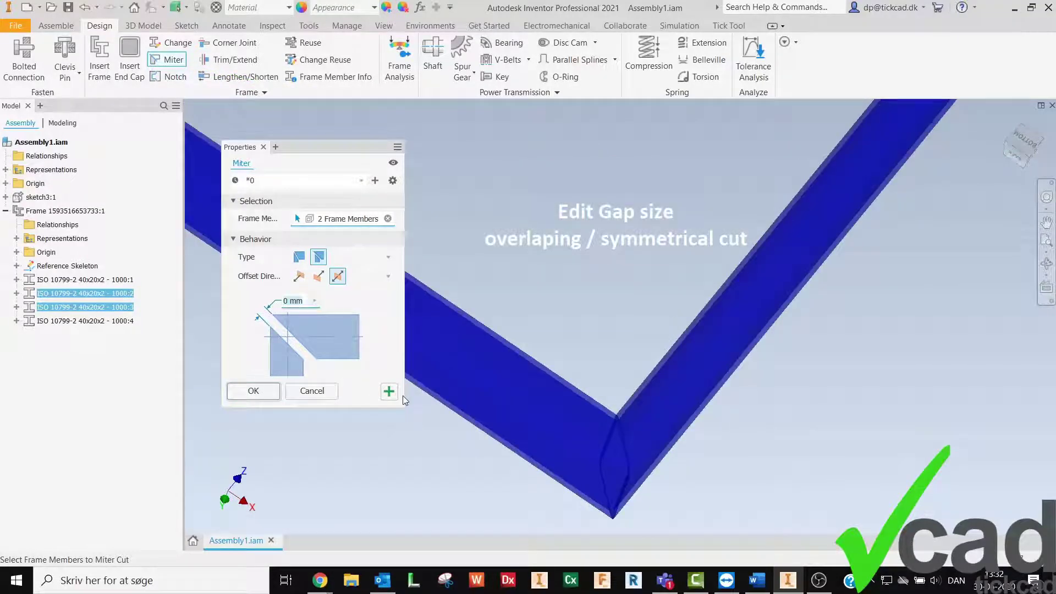
text(10)
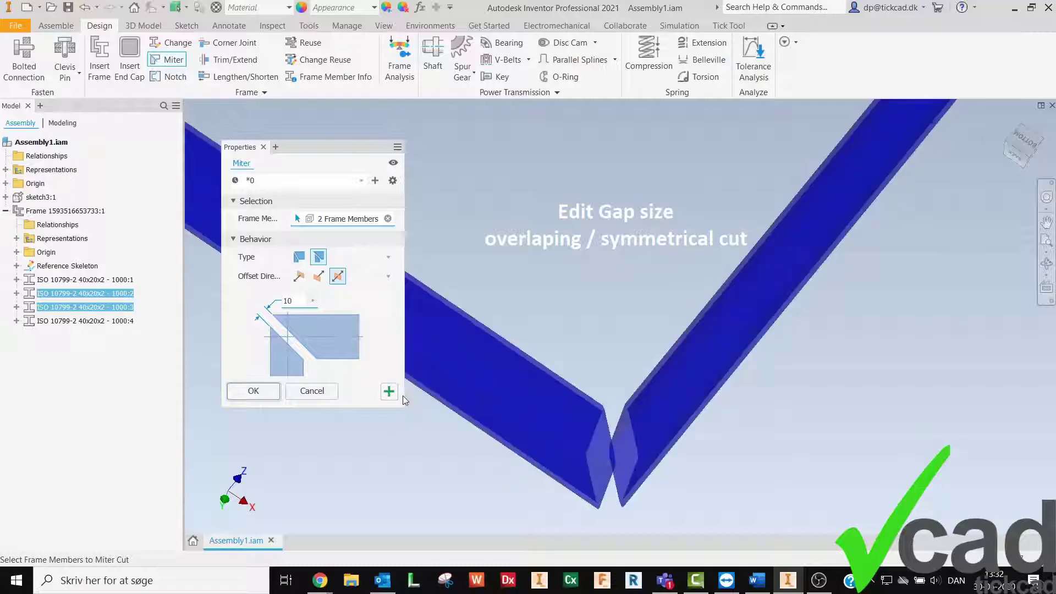
click(314, 281)
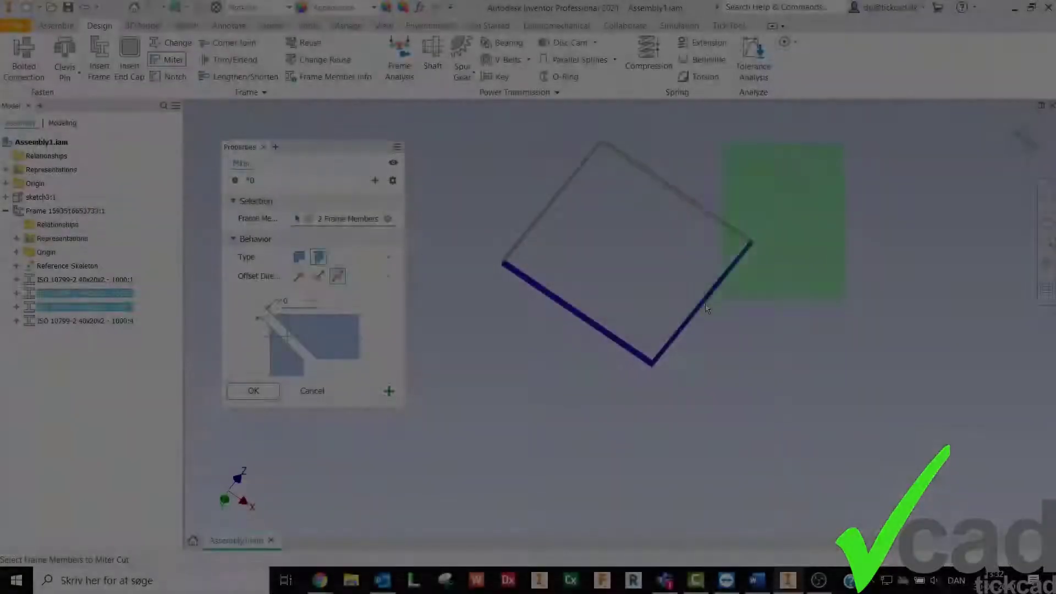
Step: Miter all four frame members at once with the gap set to 0
drag(706, 308, 471, 363)
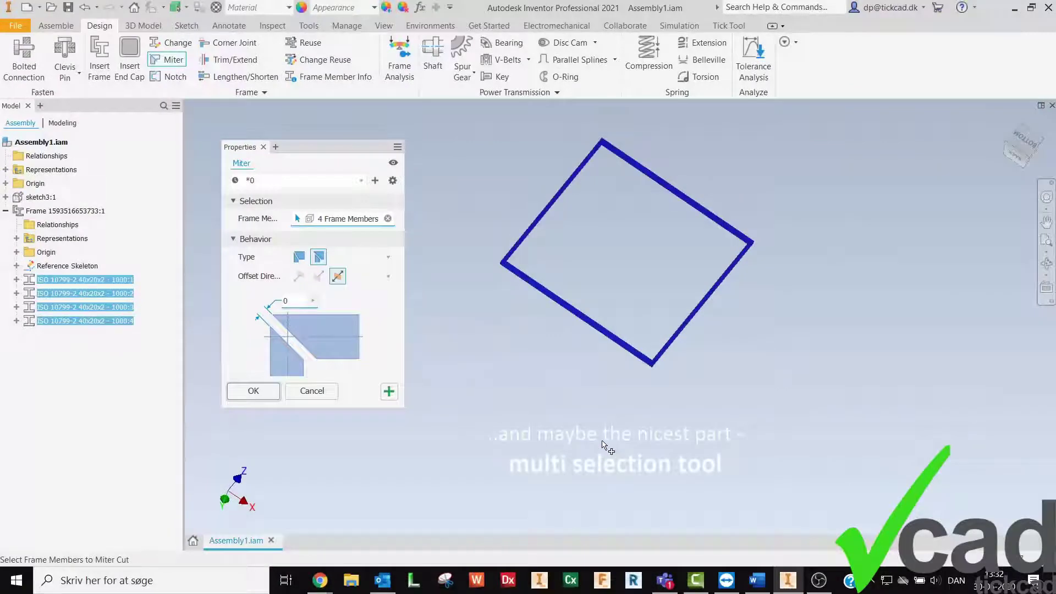
click(253, 391)
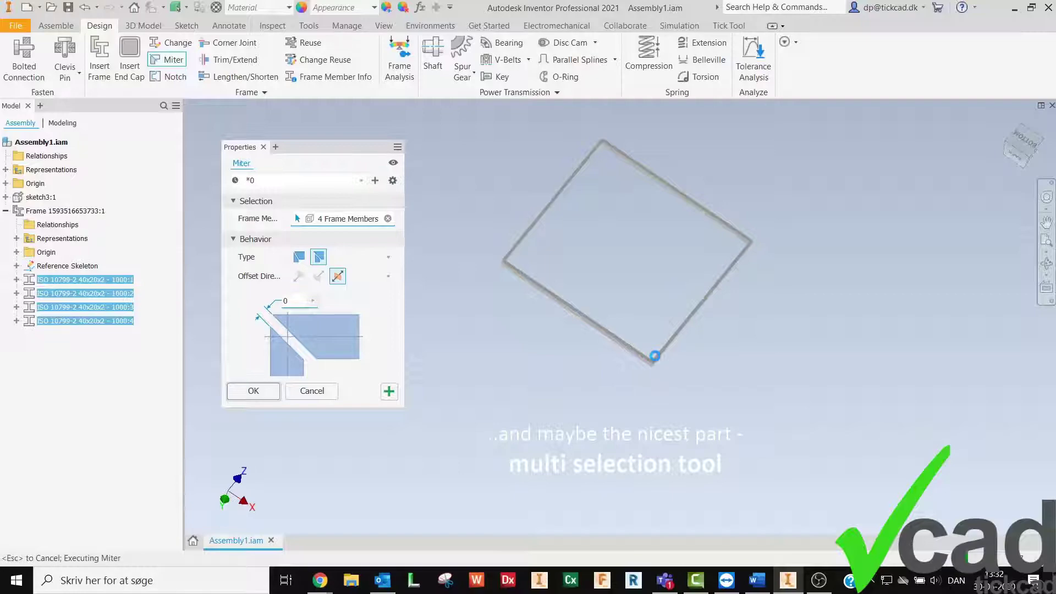
scroll(655, 356, down, 10)
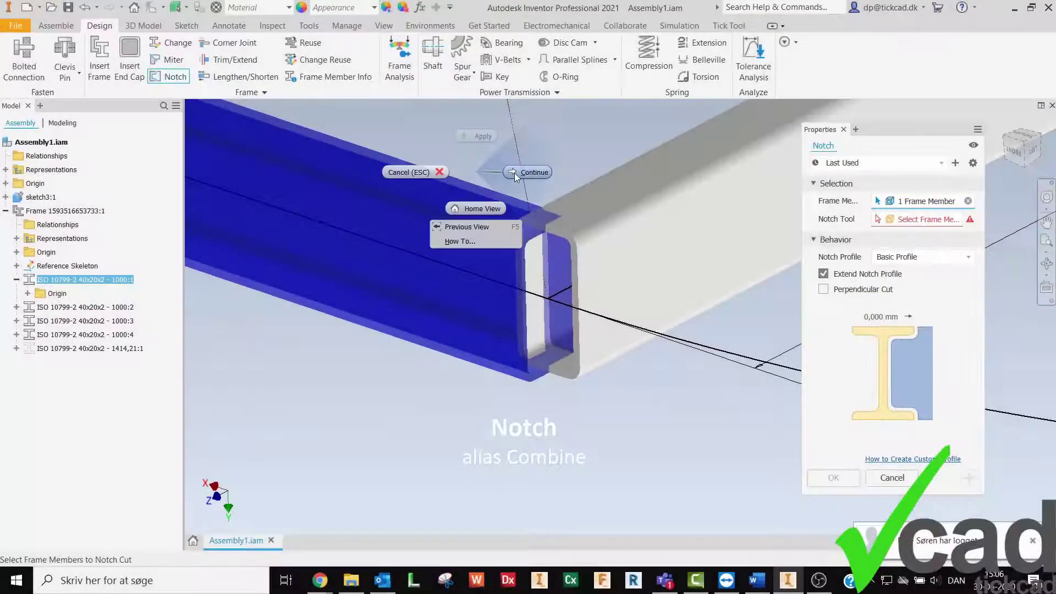
Step: Notch the first member with the adjoining member at the corner, with Extend Notch Profile turned off
click(513, 173)
click(627, 207)
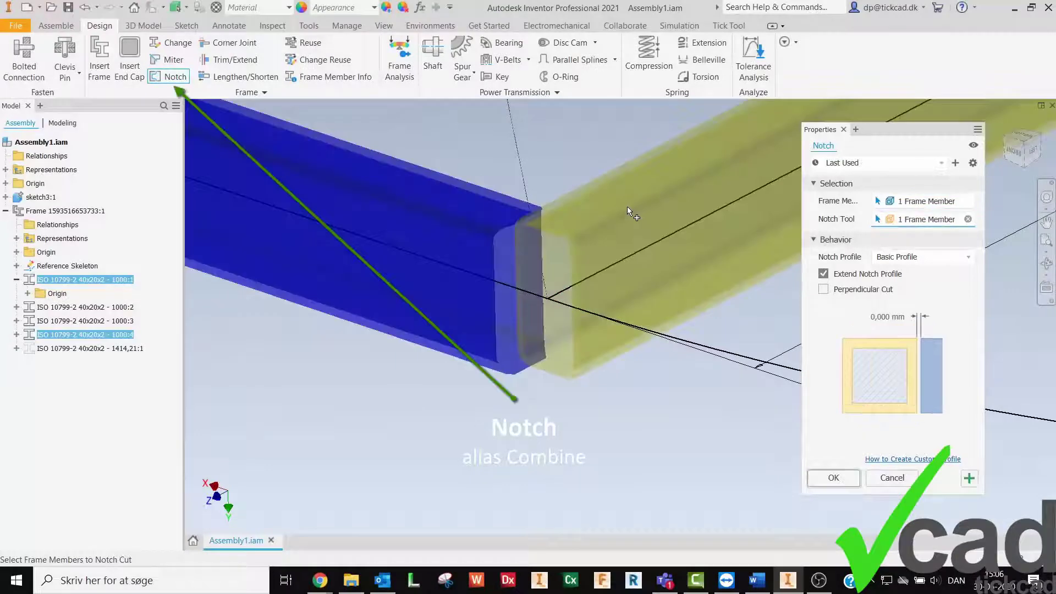
click(823, 274)
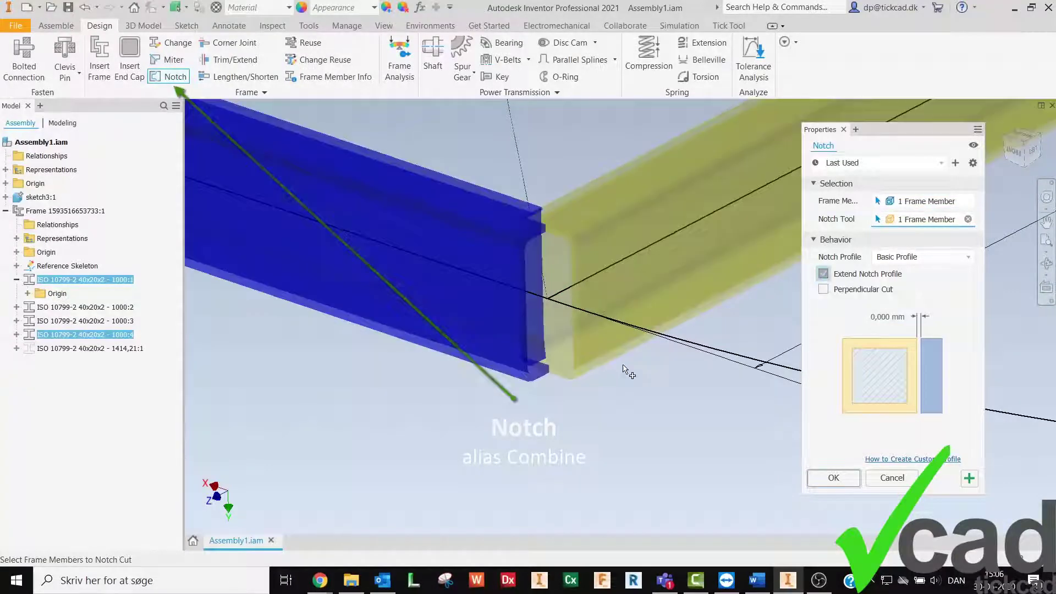
click(834, 477)
Step: Give the member used as the notch tool the Gold appearance
key(F4)
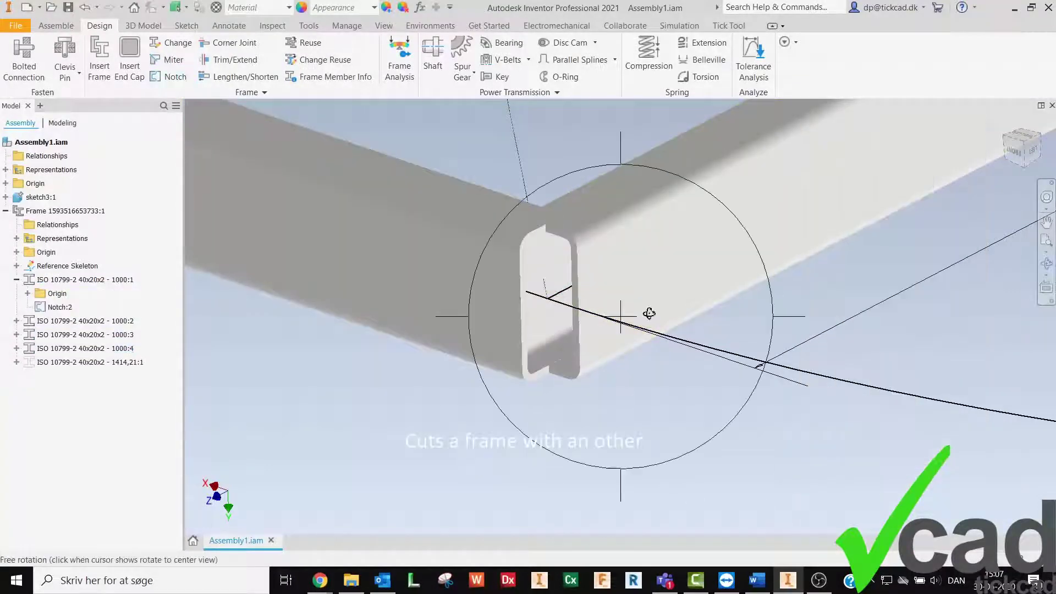
drag(651, 313, 632, 441)
right_click(610, 434)
click(660, 441)
click(715, 275)
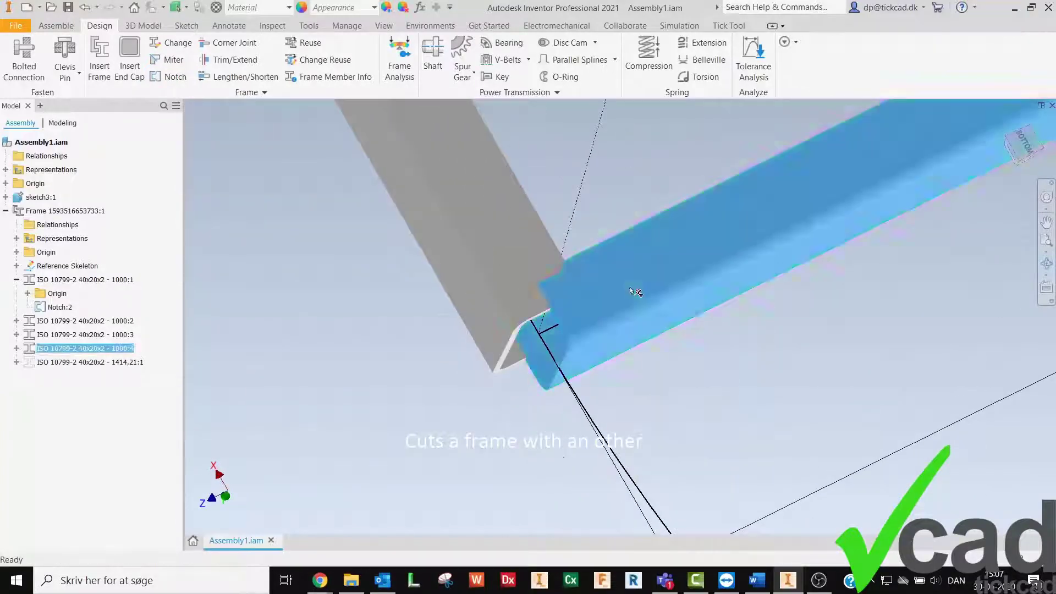
click(374, 7)
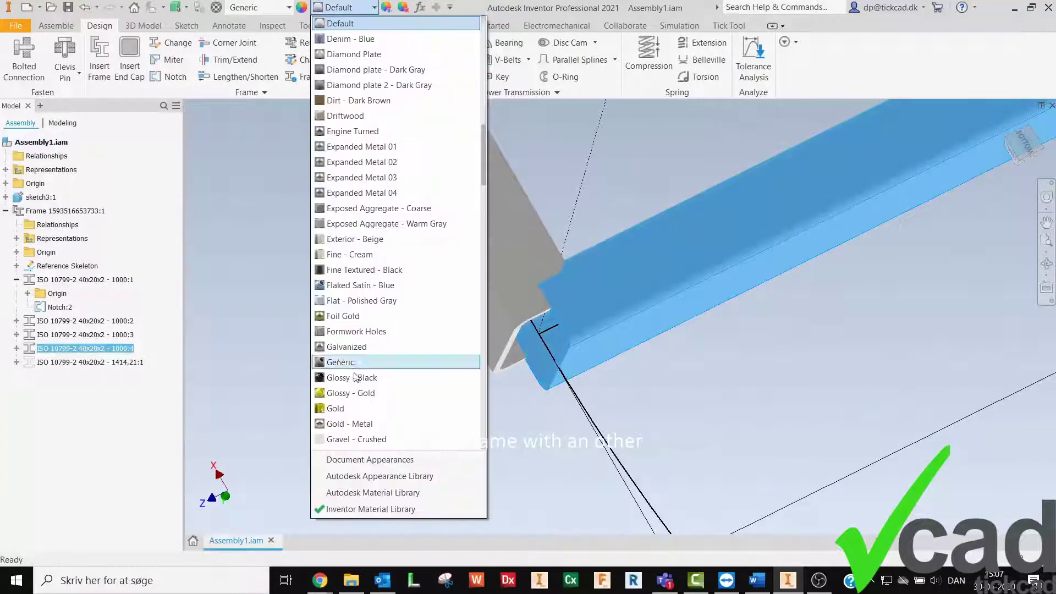
click(352, 407)
click(818, 361)
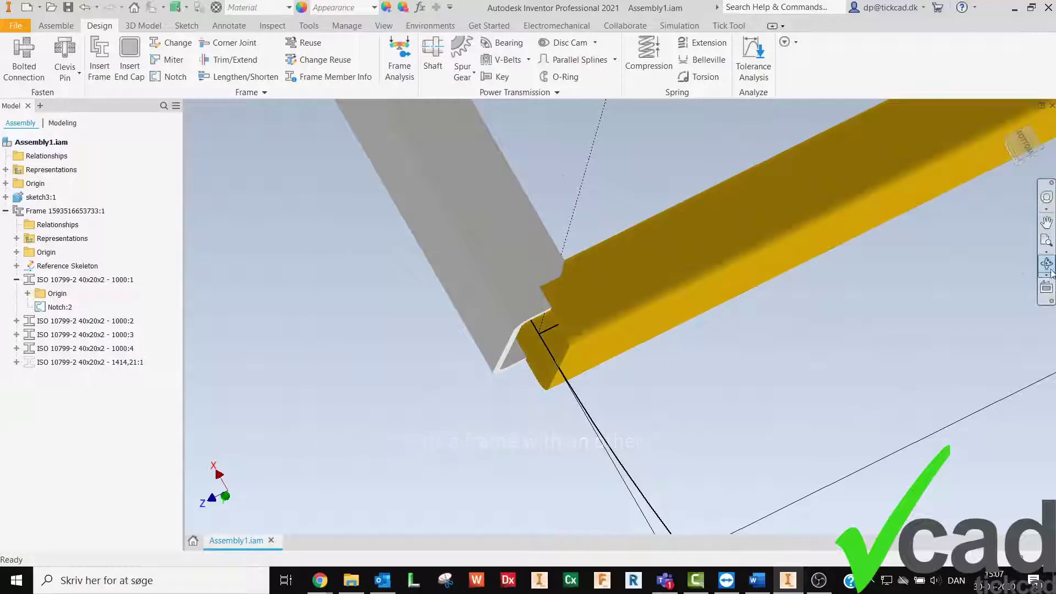
Step: Edit the first member's notch with Frame Generator to add clearance to the gold member, and inspect the cut
shift+middle_drag(818, 362, 577, 288)
shift+middle_drag(561, 385, 333, 444)
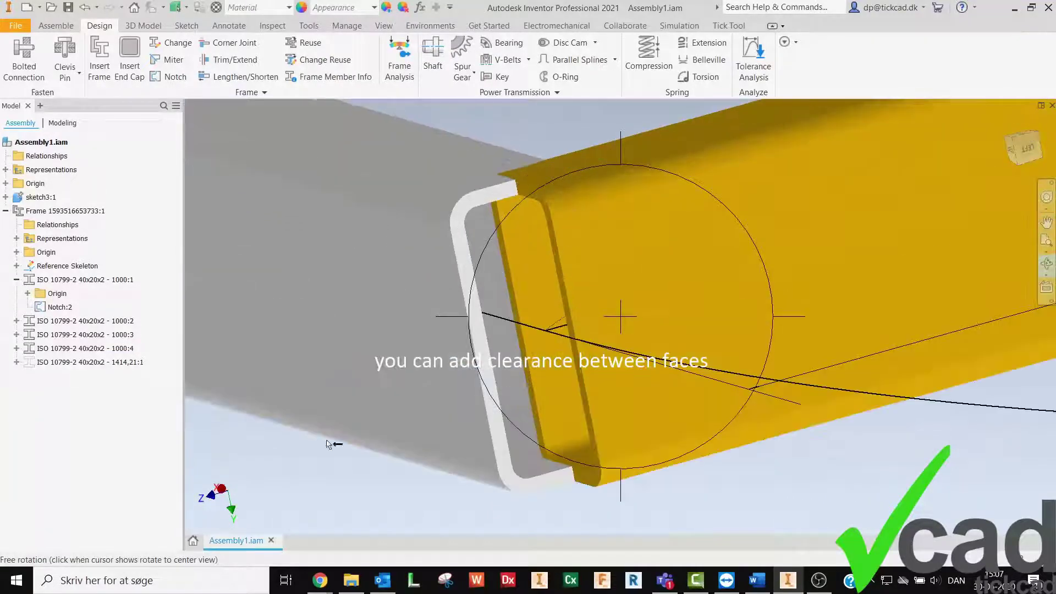
right_click(55, 307)
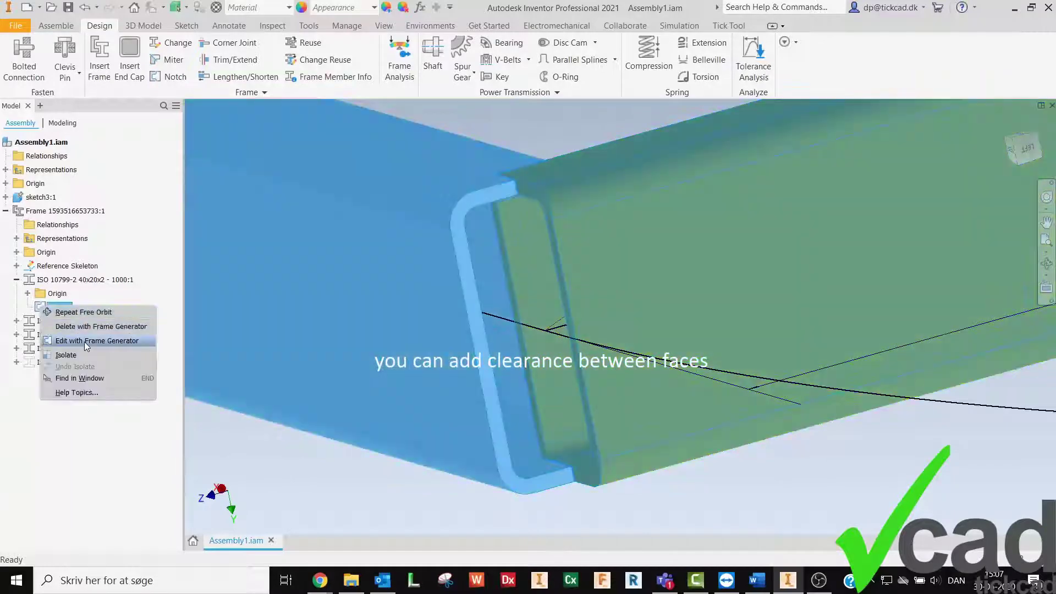
click(84, 341)
shift+middle_drag(576, 372, 660, 341)
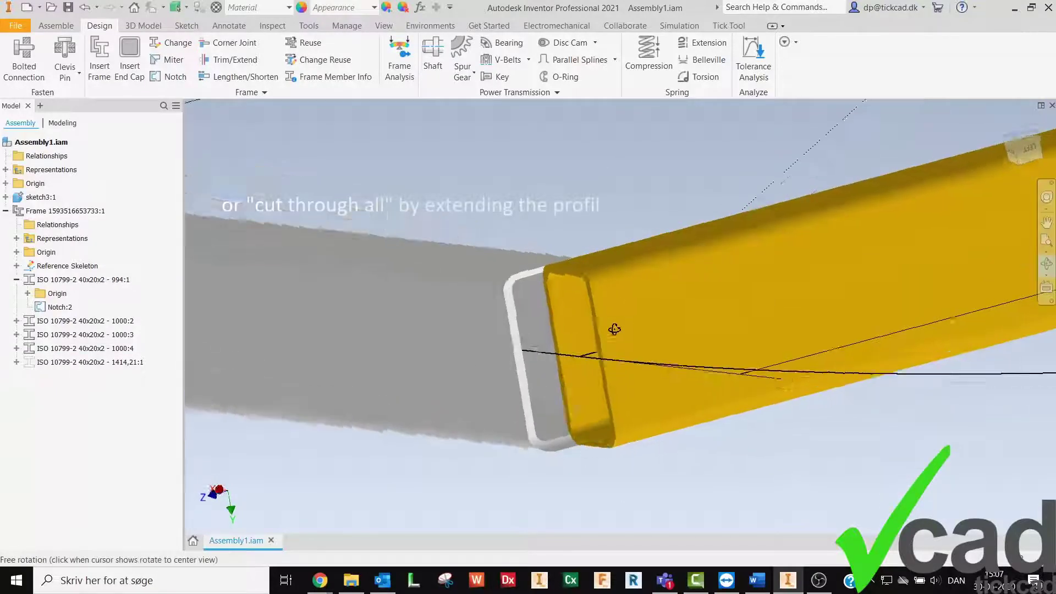
shift+middle_drag(612, 330, 616, 247)
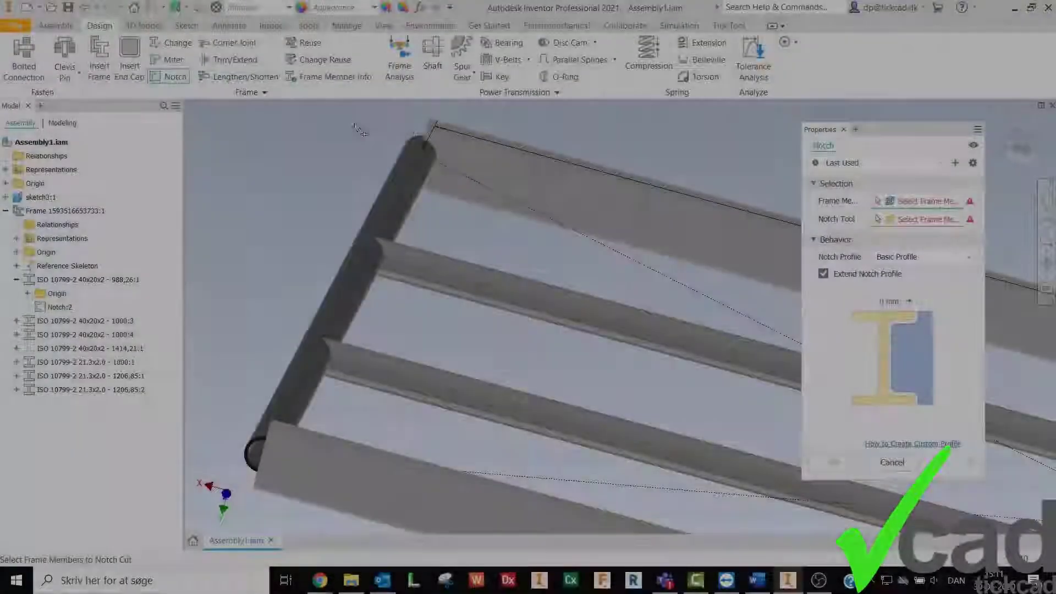
Step: Notch the two rectangular rails and two round bars with the round end tube, Extend Notch Profile on, and hide the tube
click(440, 165)
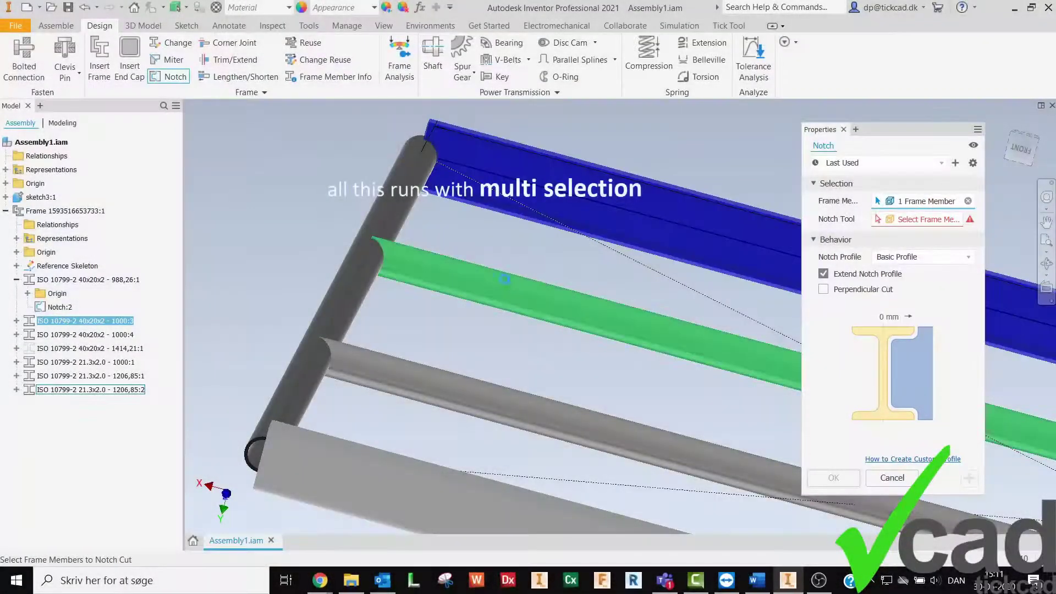
click(396, 258)
click(358, 360)
click(356, 457)
right_click(283, 255)
click(341, 252)
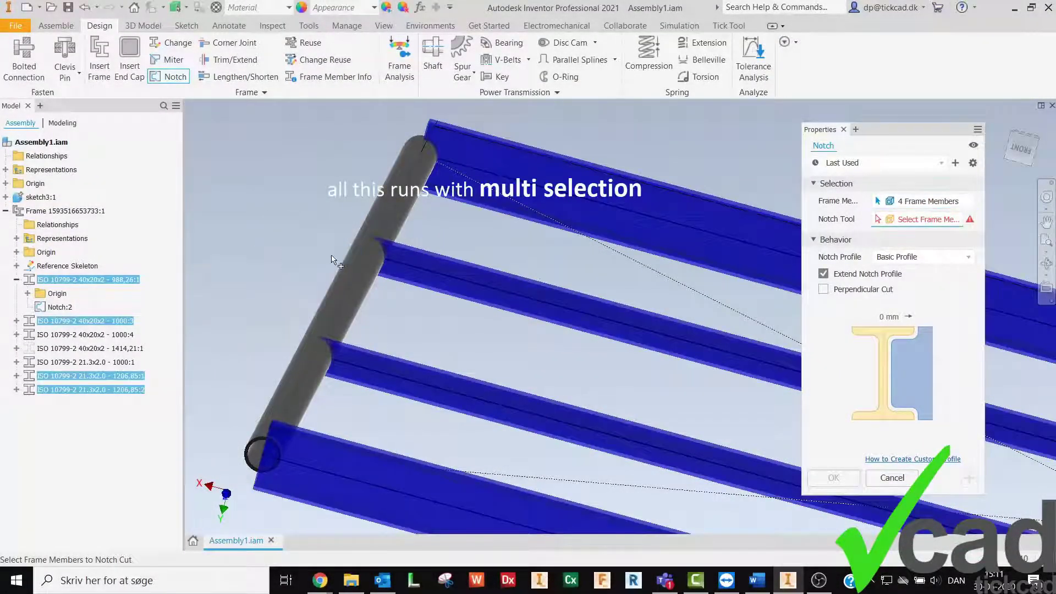
click(363, 262)
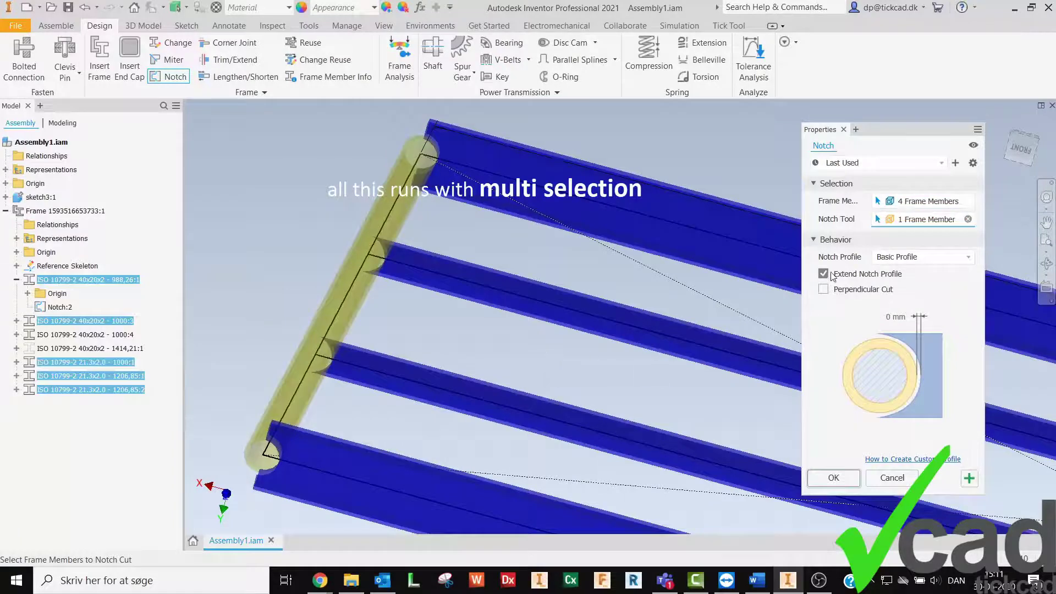
click(832, 477)
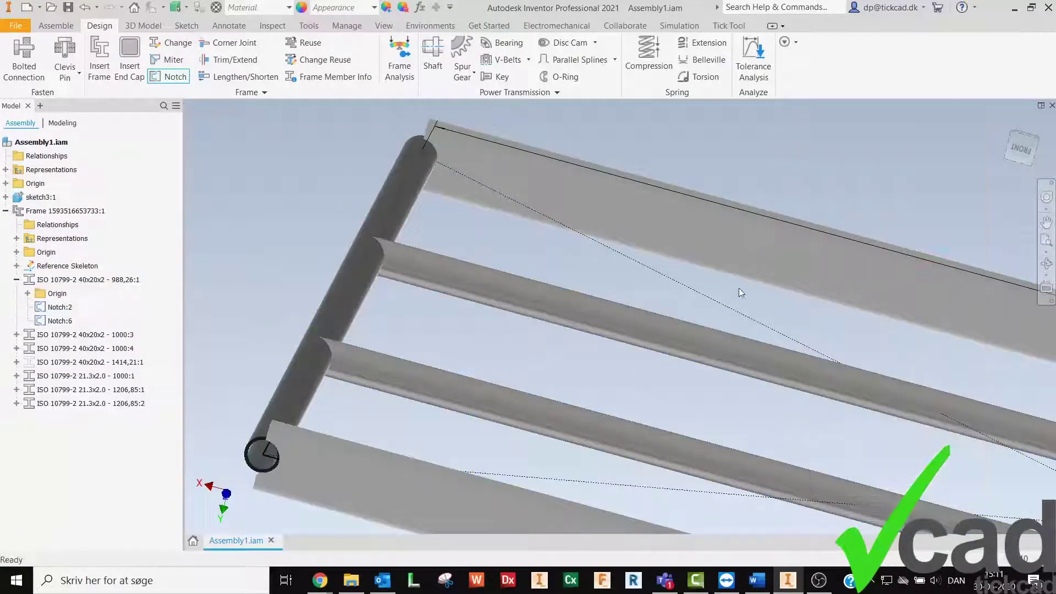
right_click(401, 200)
click(369, 341)
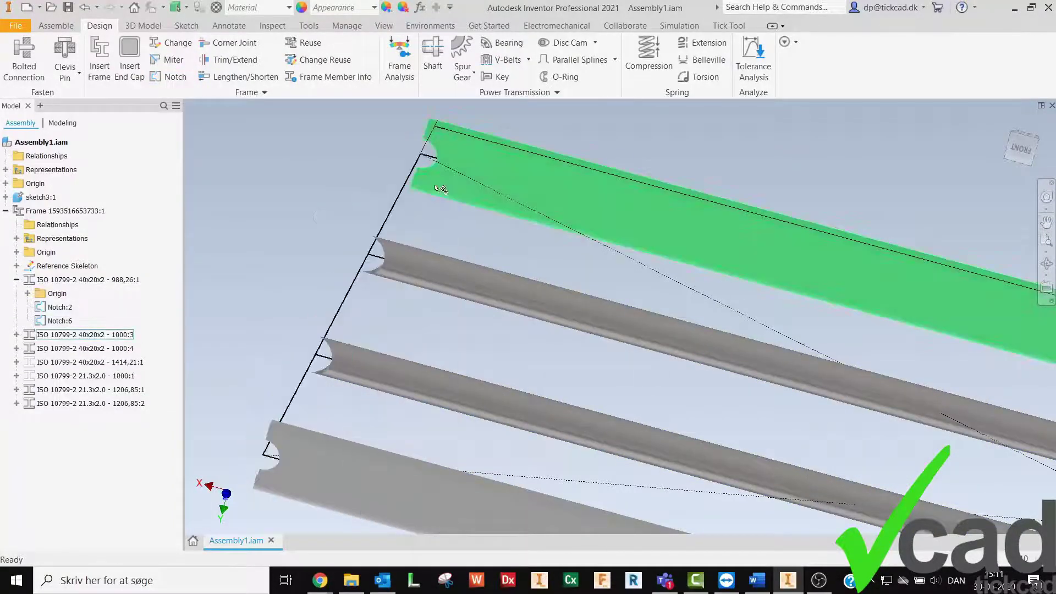
Step: Undo hiding the round end tube and the notch applied to the four members
click(80, 9)
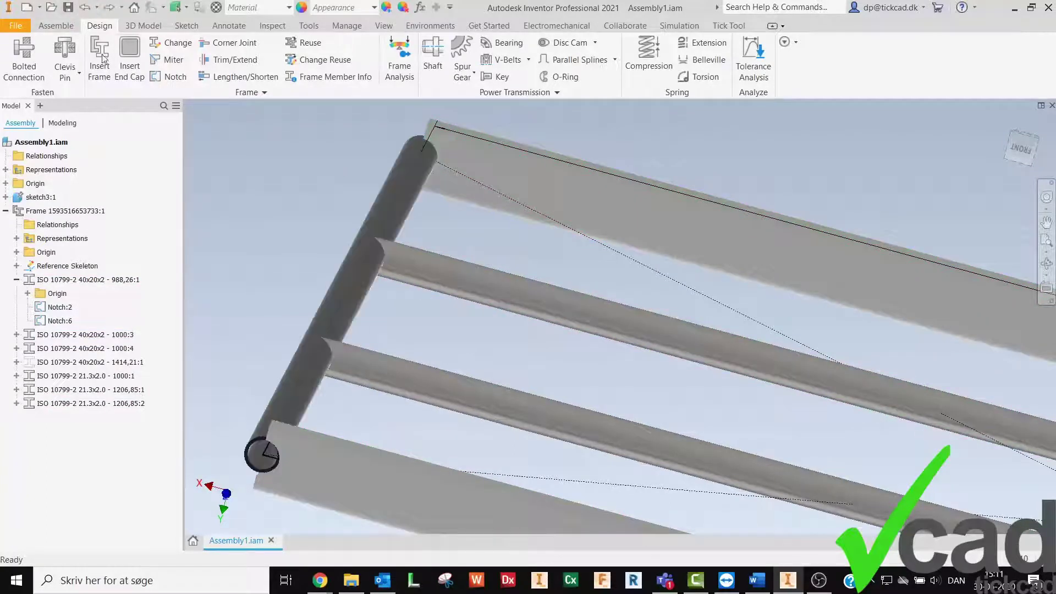
click(84, 9)
scroll(296, 352, up, 5)
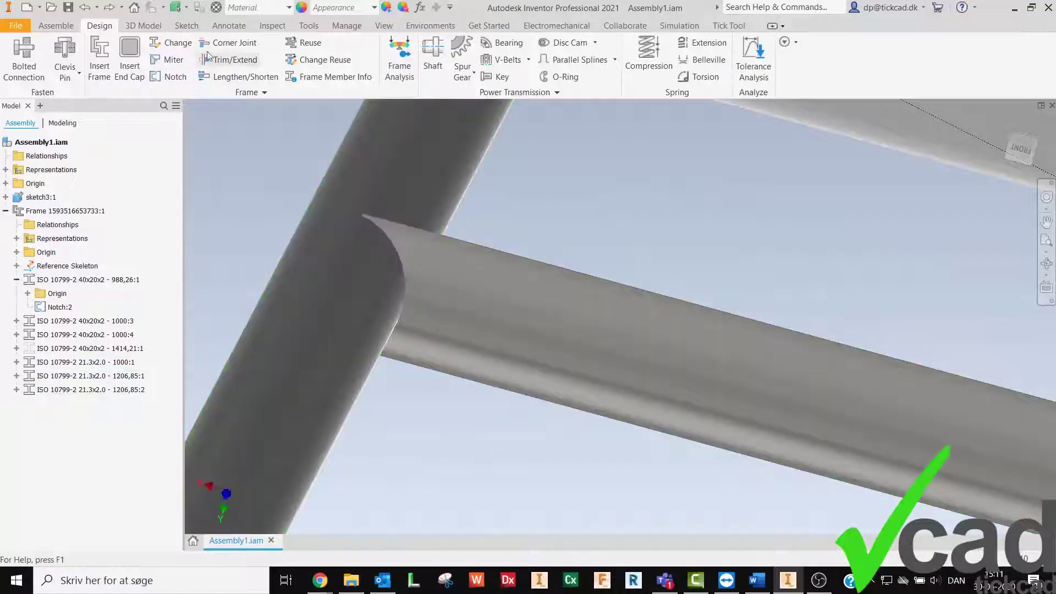
Step: Notch the two round bars with the round end tube, with Extend Notch Profile and Perpendicular Cut turned on
click(167, 79)
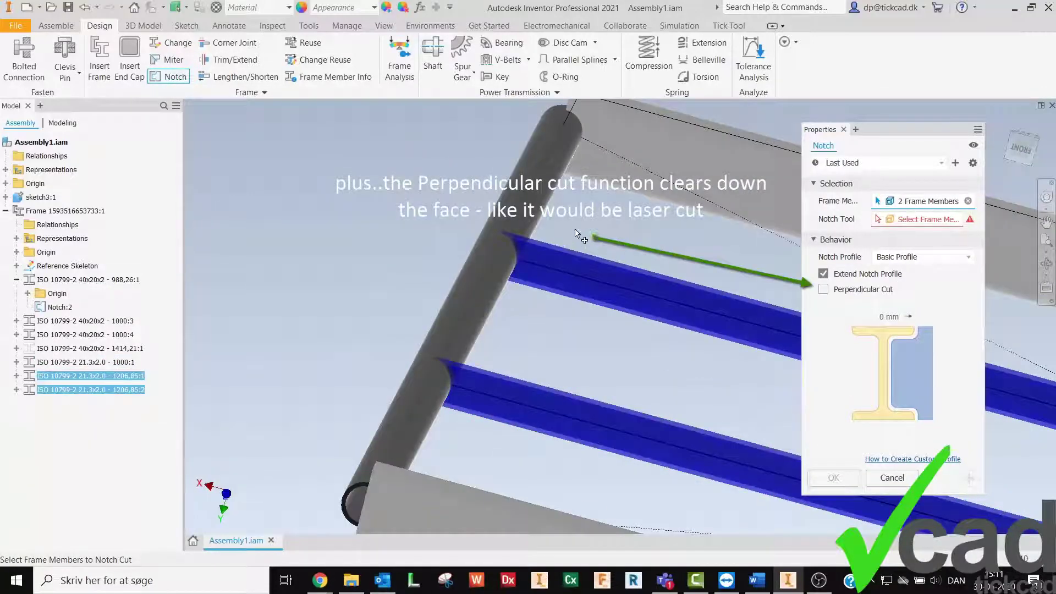
click(477, 250)
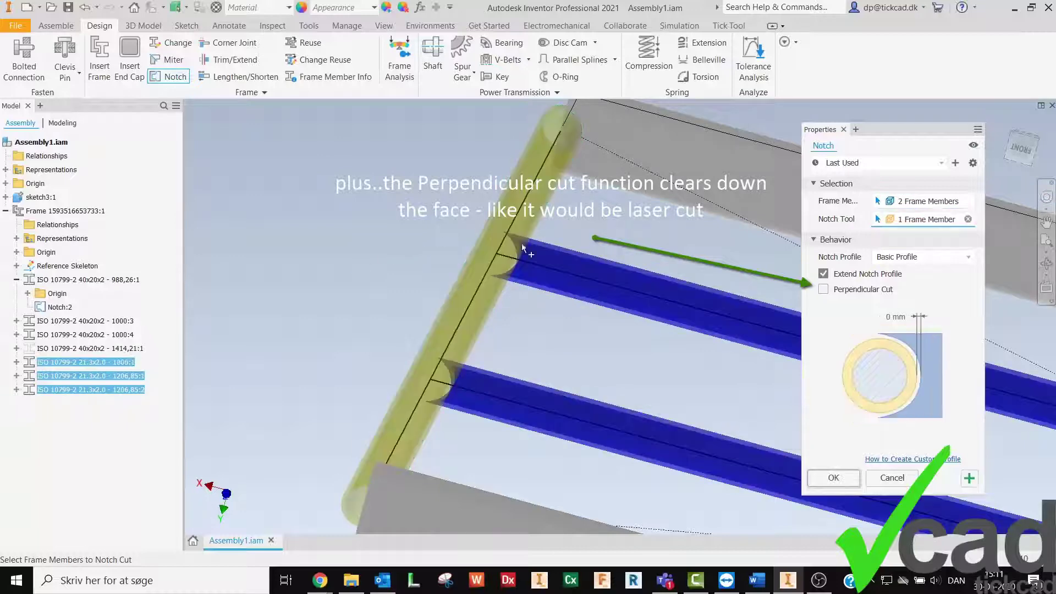
click(884, 294)
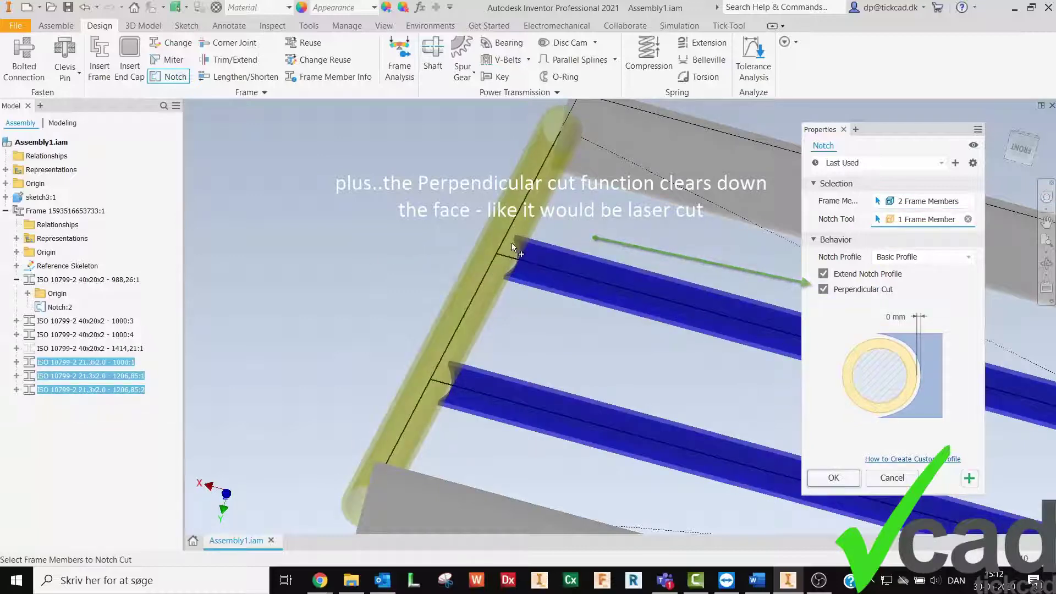
scroll(514, 242, up, 5)
key(Return)
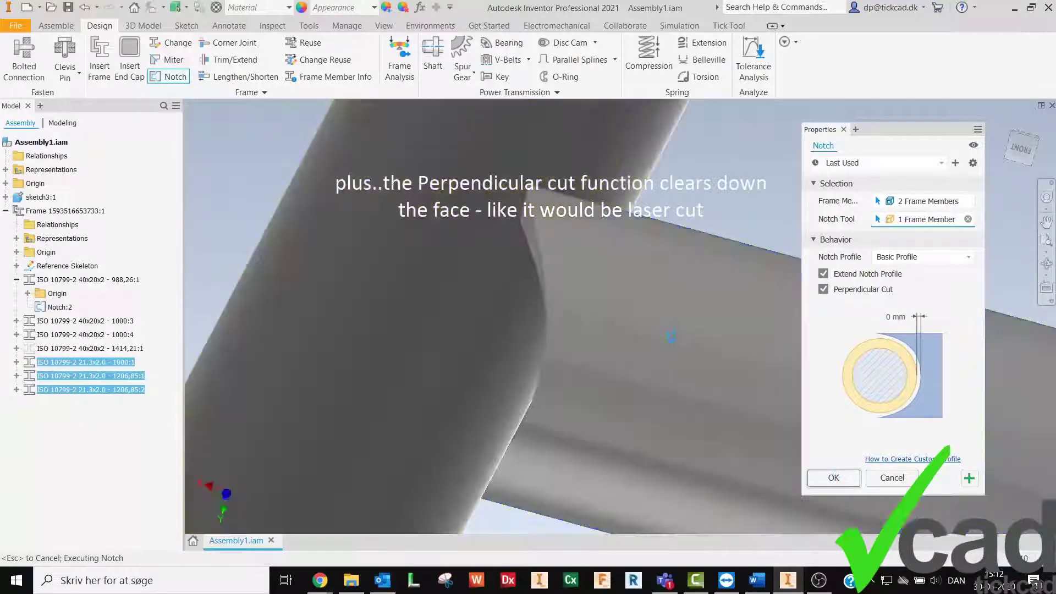
Step: Hide the round end tube to examine the perpendicular notch on the end of the round bar
scroll(653, 314, down, 5)
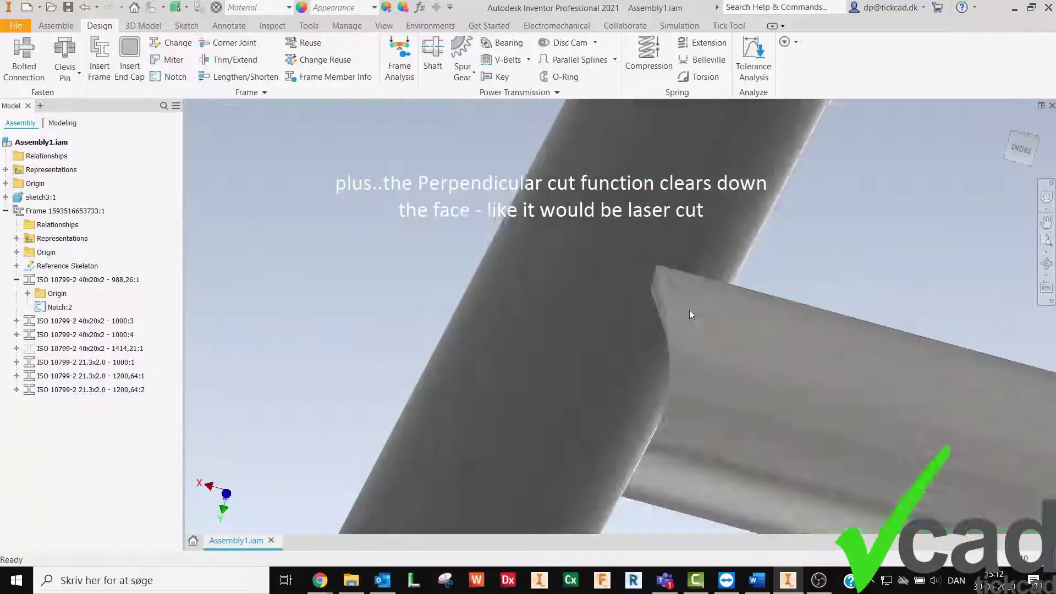
click(1047, 264)
drag(624, 318, 744, 335)
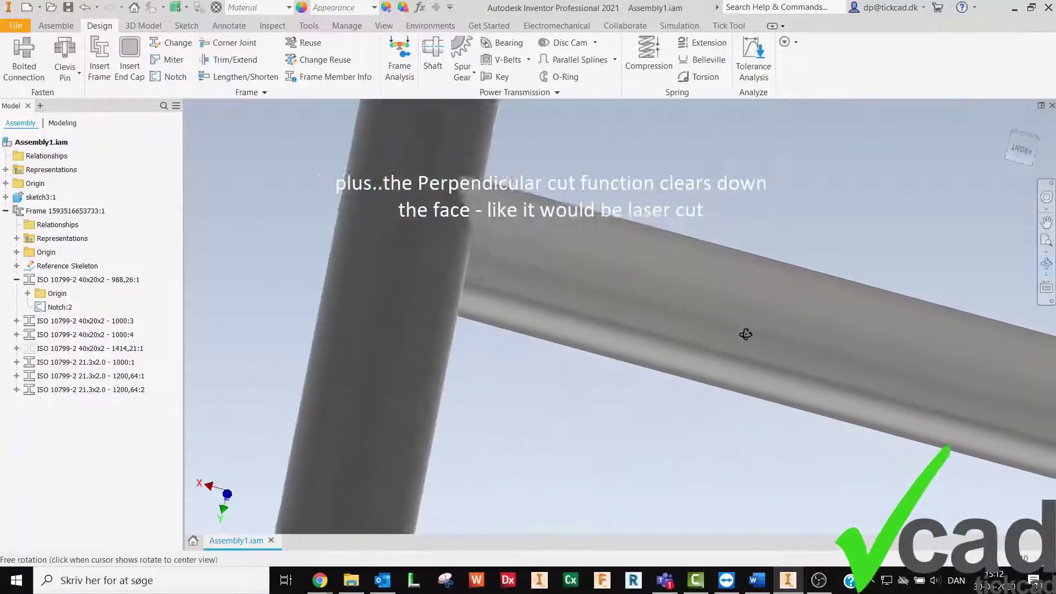
right_click(684, 421)
click(704, 459)
right_click(325, 344)
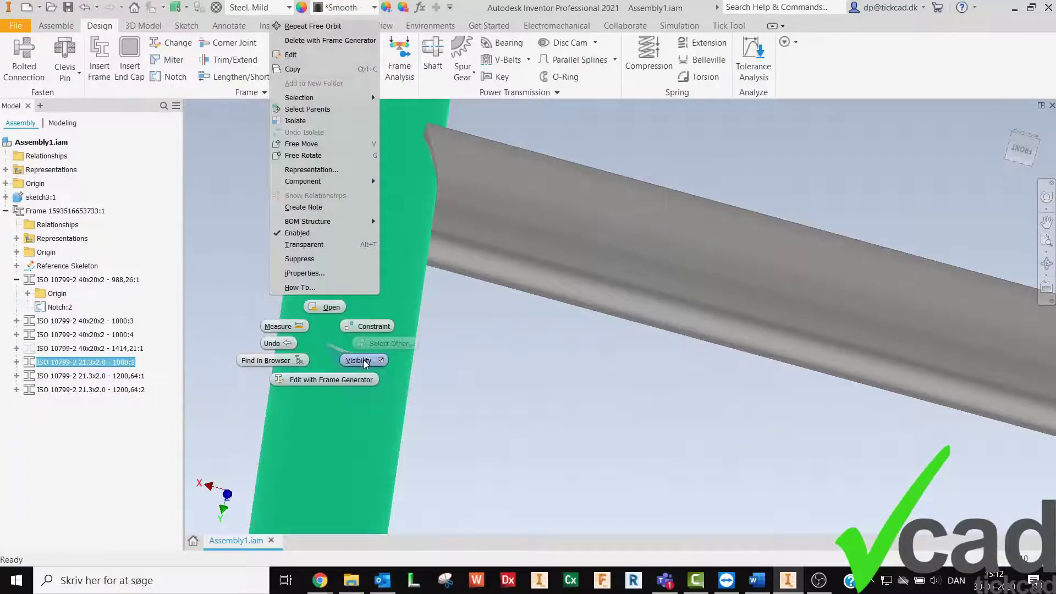
click(364, 360)
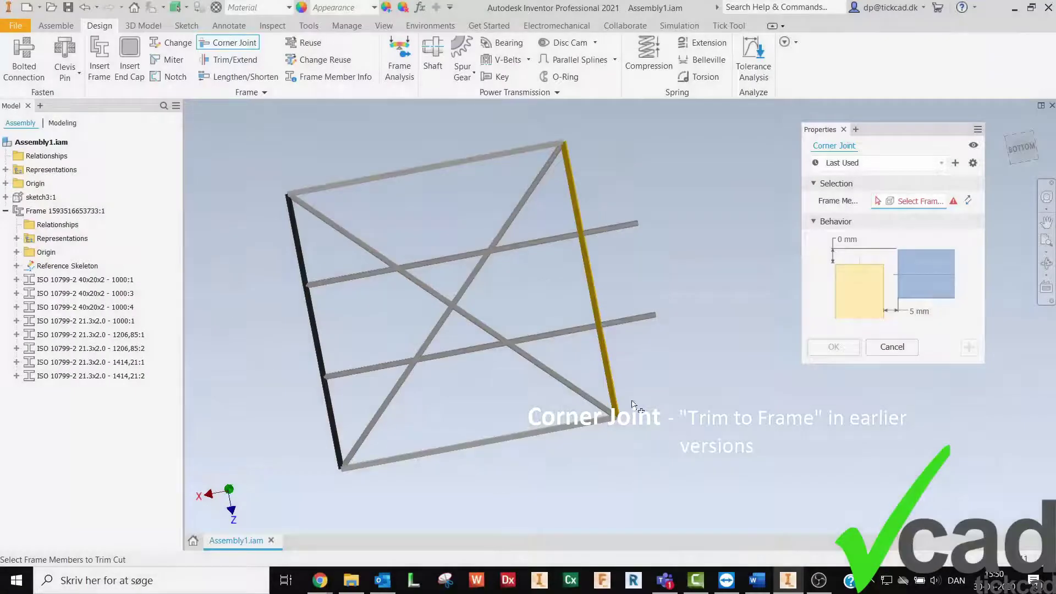
Step: Preview a corner joint between the gold rail and the lower overhanging bar, toggle the member order, and clear the selection
click(631, 403)
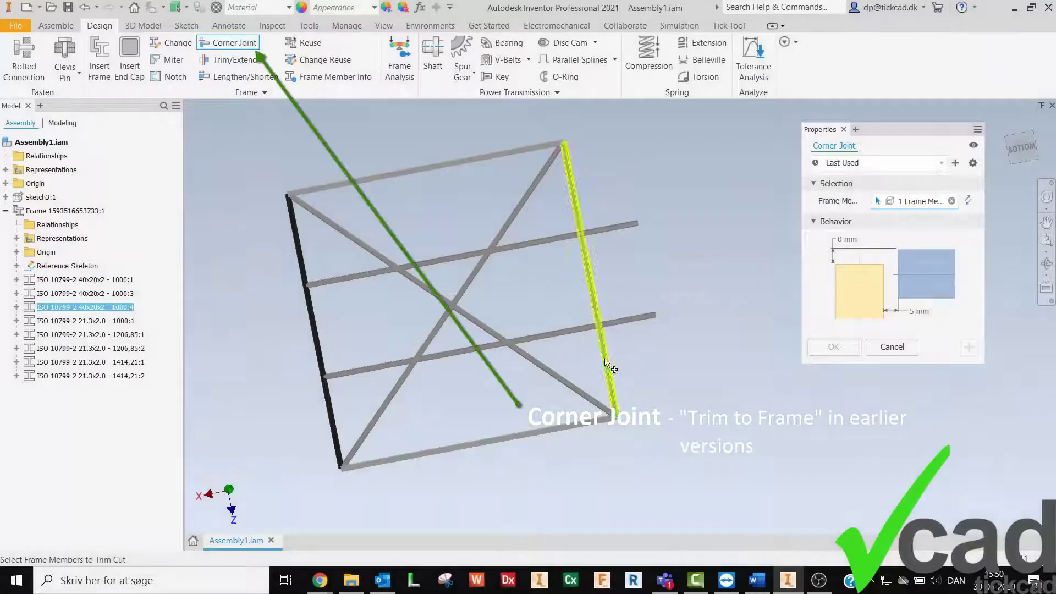
click(622, 322)
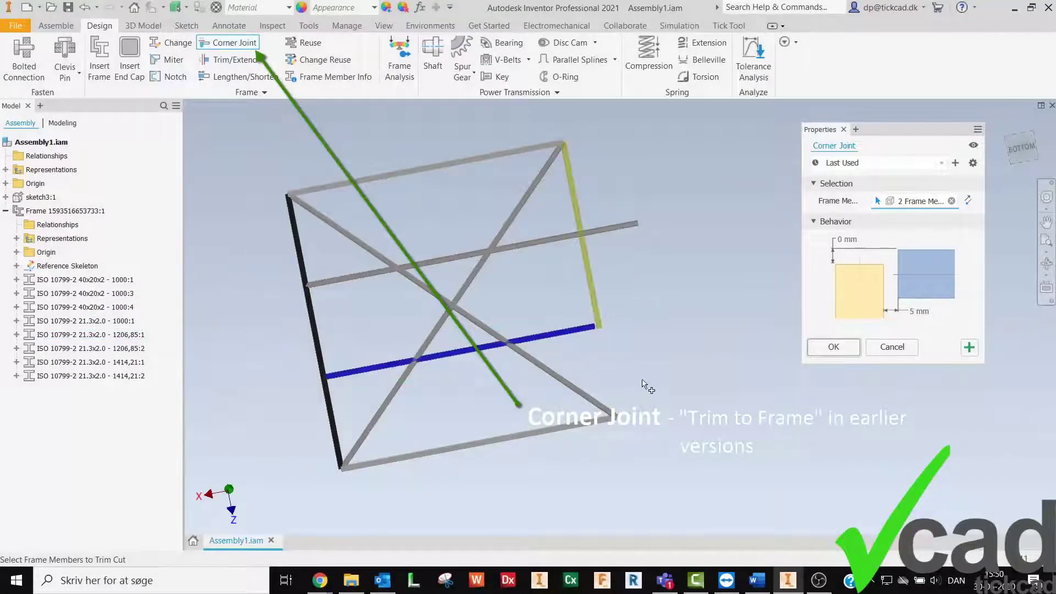
click(968, 201)
click(968, 201)
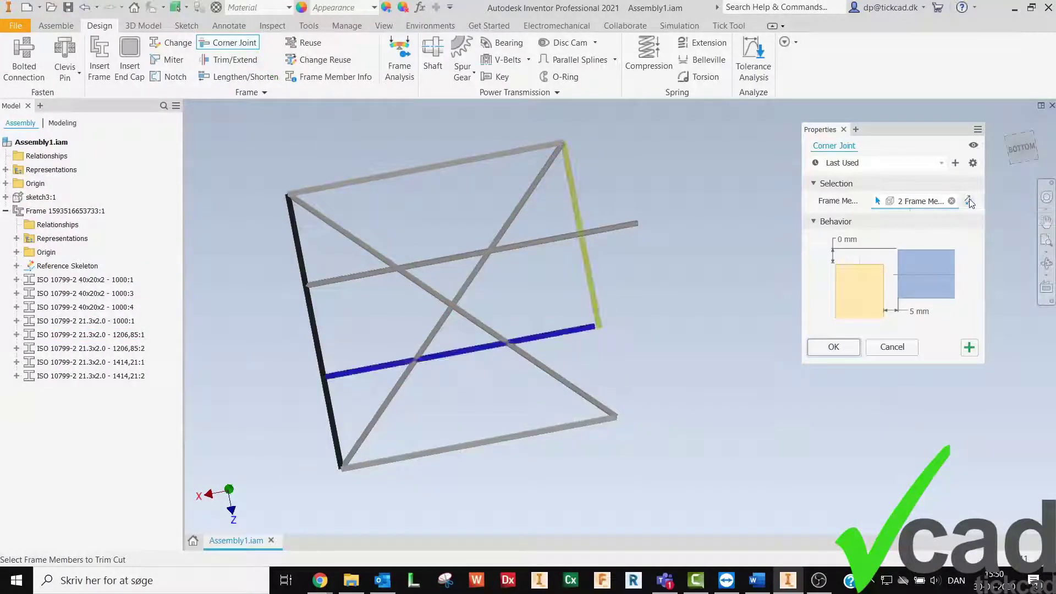
click(952, 201)
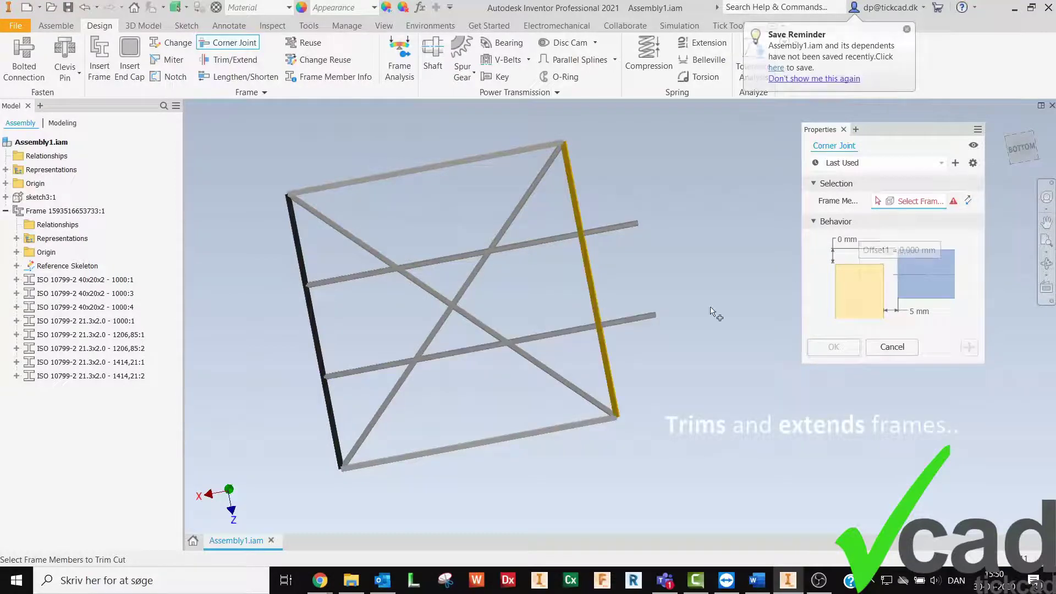
Step: Preview the corner joint again by picking the lower overhanging bar before the gold rail, swap the order, and clear the selection
click(627, 316)
click(586, 277)
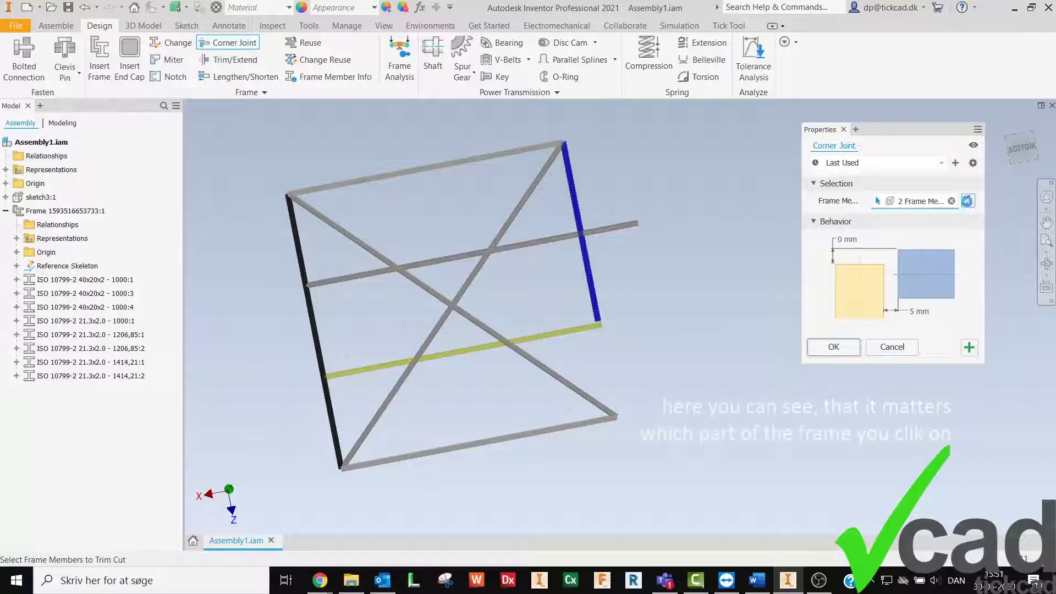
click(968, 202)
click(950, 201)
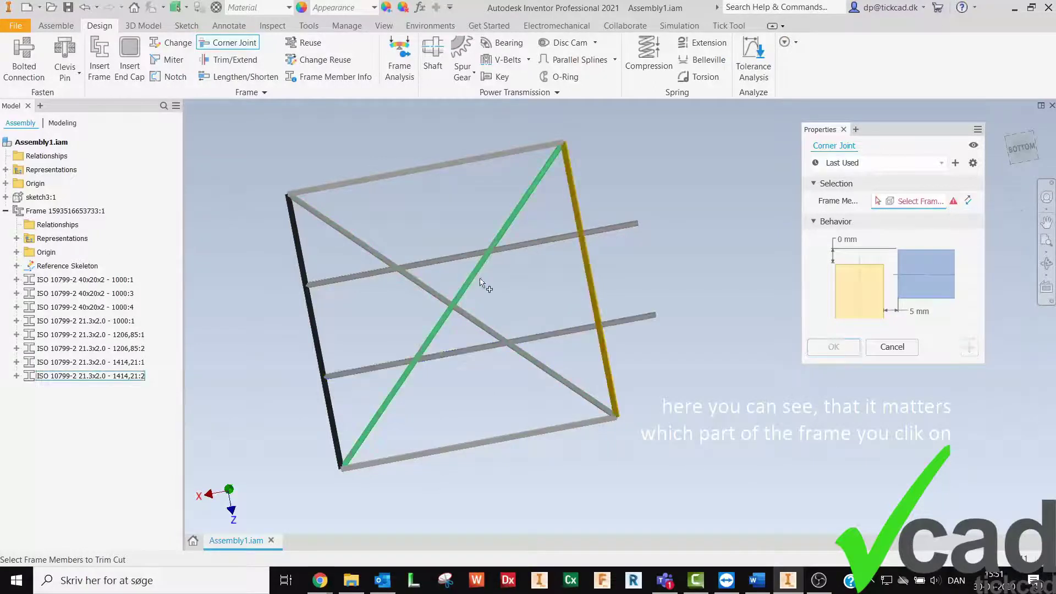
Step: Preview a corner joint that keeps the halves of the crossing diagonals next to the gold rail, and clear the selection
click(480, 281)
click(582, 397)
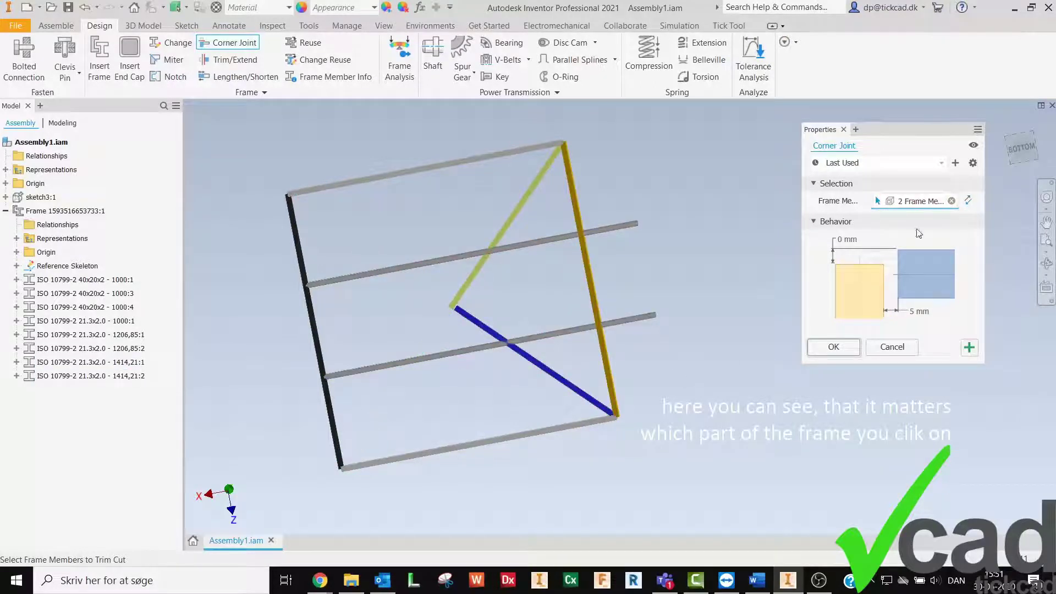
click(951, 201)
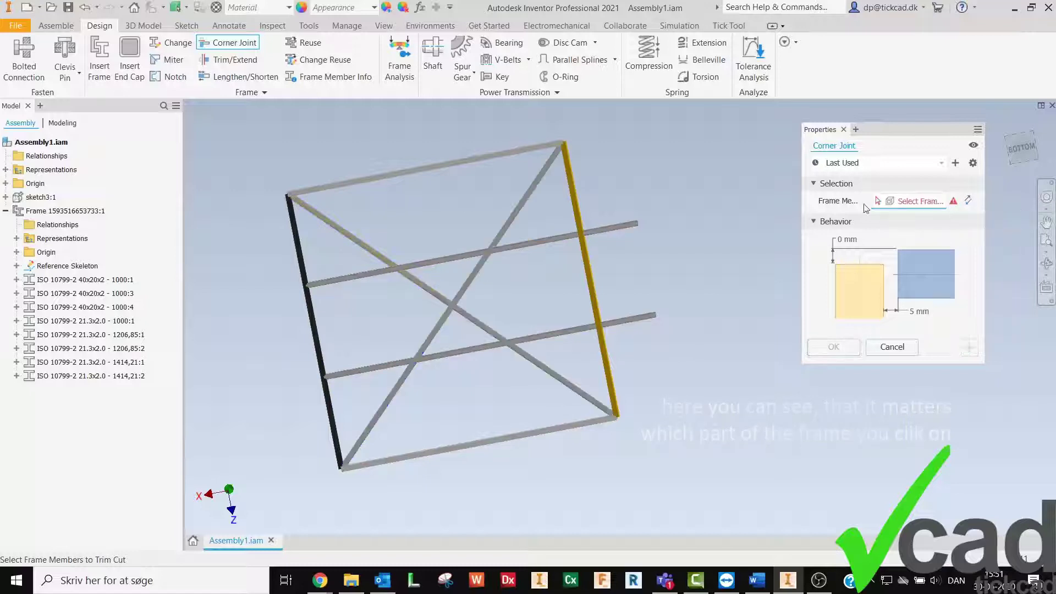
Step: Preview a corner joint that keeps the diagonal halves next to the black rail, toggle the member order, and set the gap to 10 mm
click(340, 231)
click(513, 220)
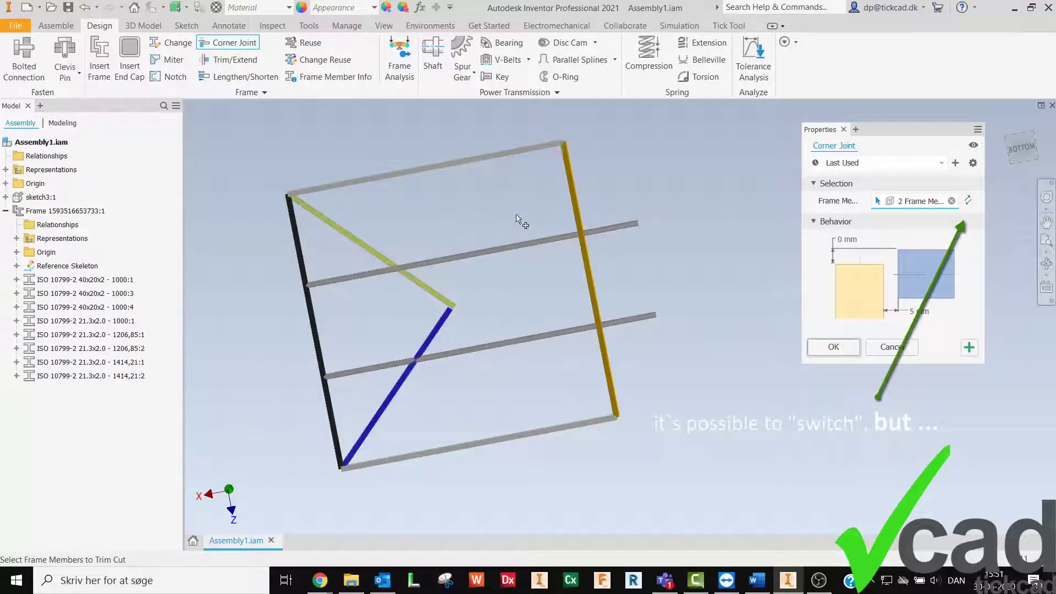
click(584, 228)
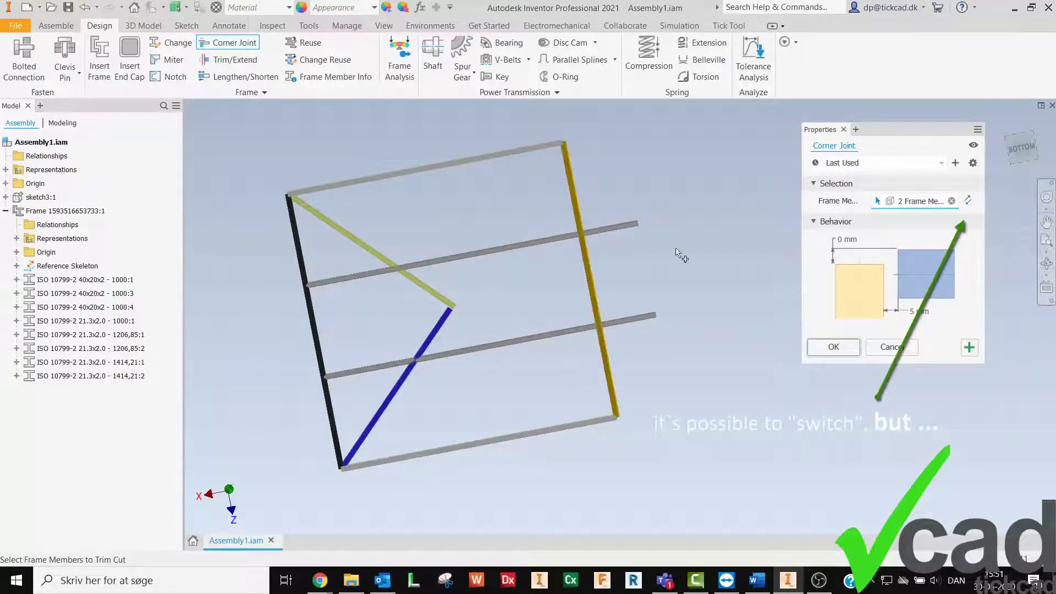
click(967, 201)
click(966, 203)
click(916, 311)
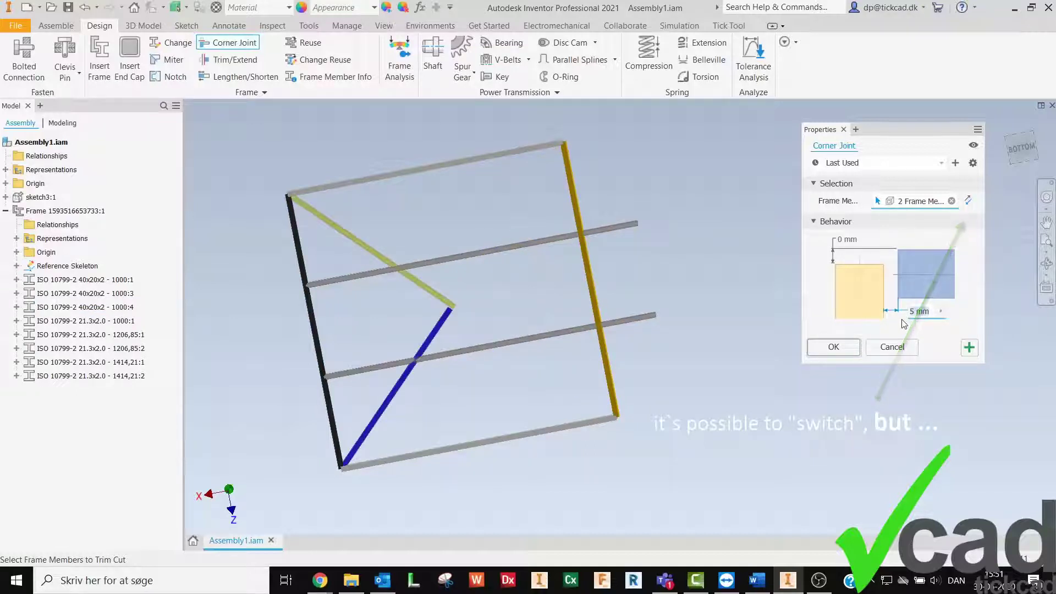
text(10)
scroll(446, 318, up, 5)
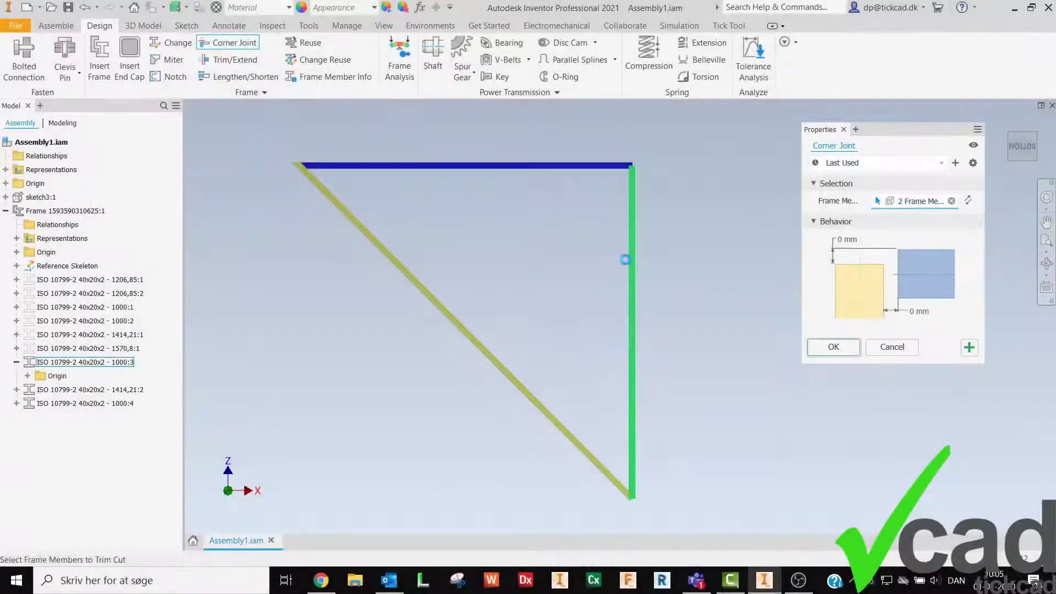
Step: Apply the corner joints to the three members of the triangular frame with 0 mm offsets, and examine the joined corners
click(833, 350)
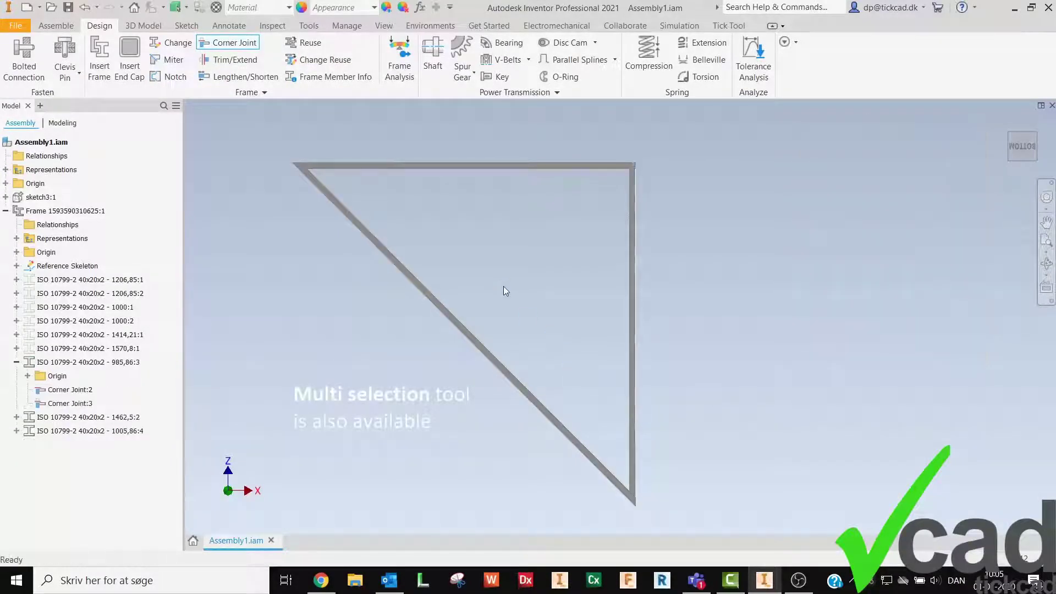
scroll(290, 159, up, 5)
scroll(302, 221, down, 5)
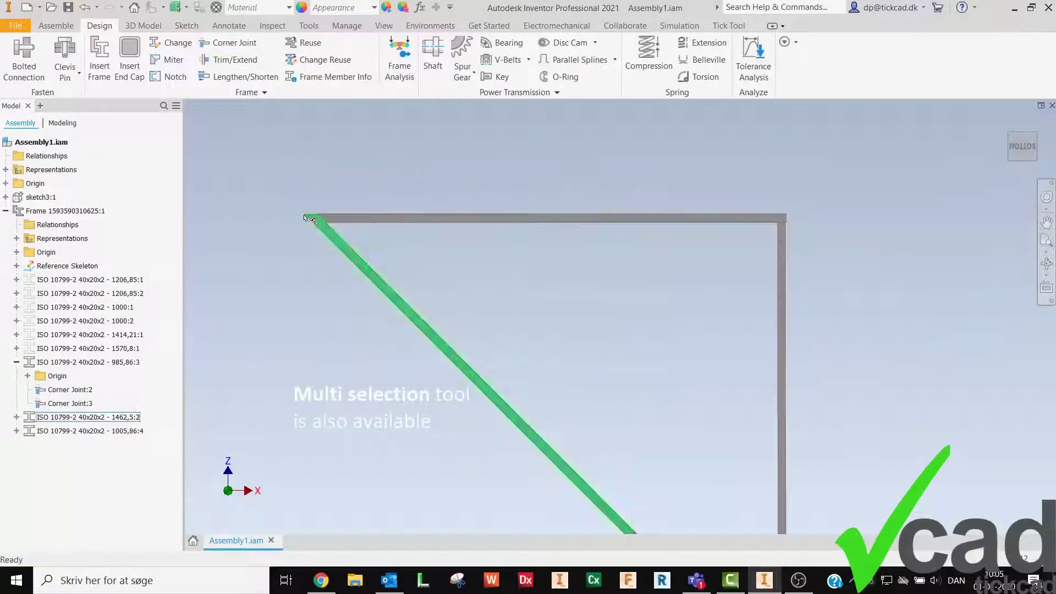
scroll(604, 224, up, 4)
scroll(603, 225, down, 3)
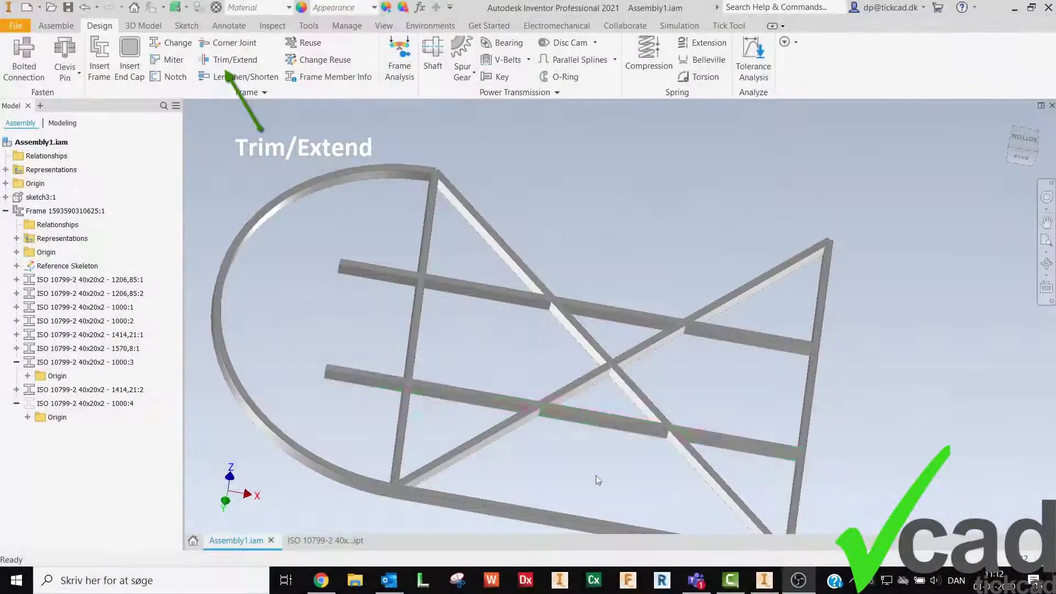
Step: Trim/Extend the two parallel rails to the inner face of the curved member with a 0 mm gap
click(247, 63)
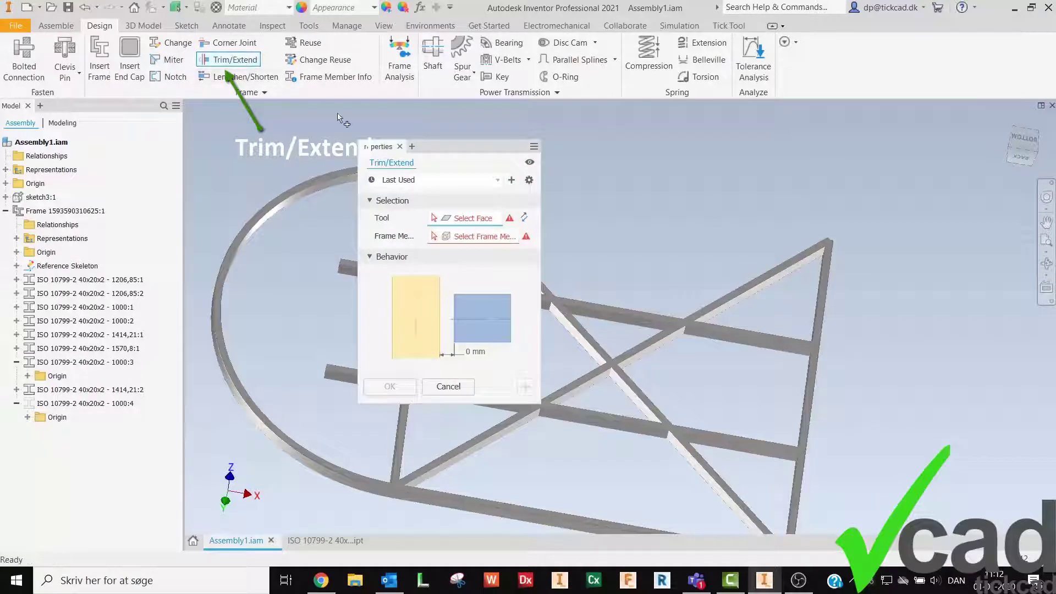
drag(477, 145, 758, 131)
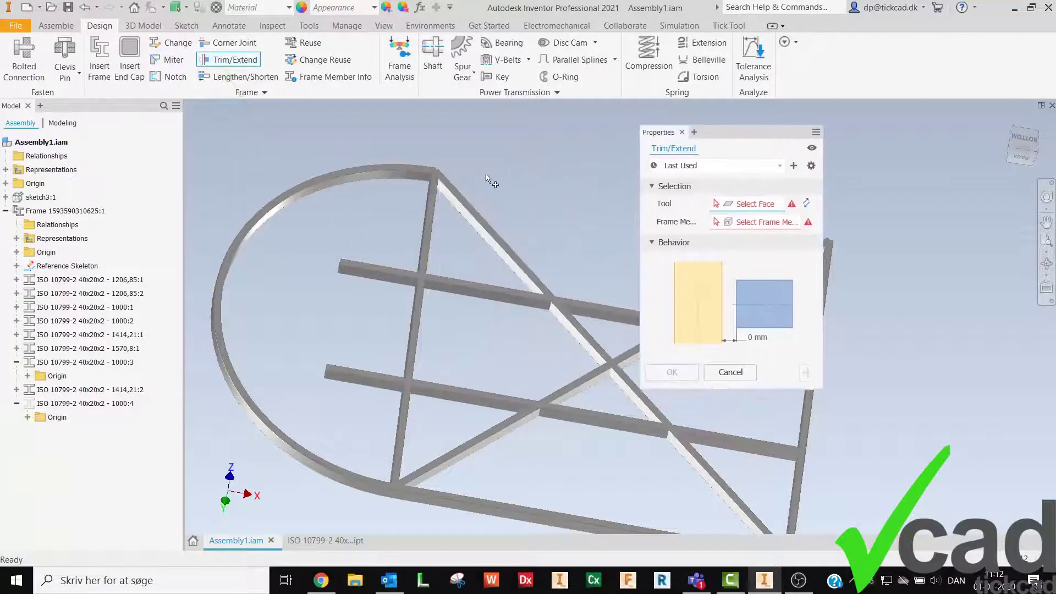
click(401, 182)
click(384, 267)
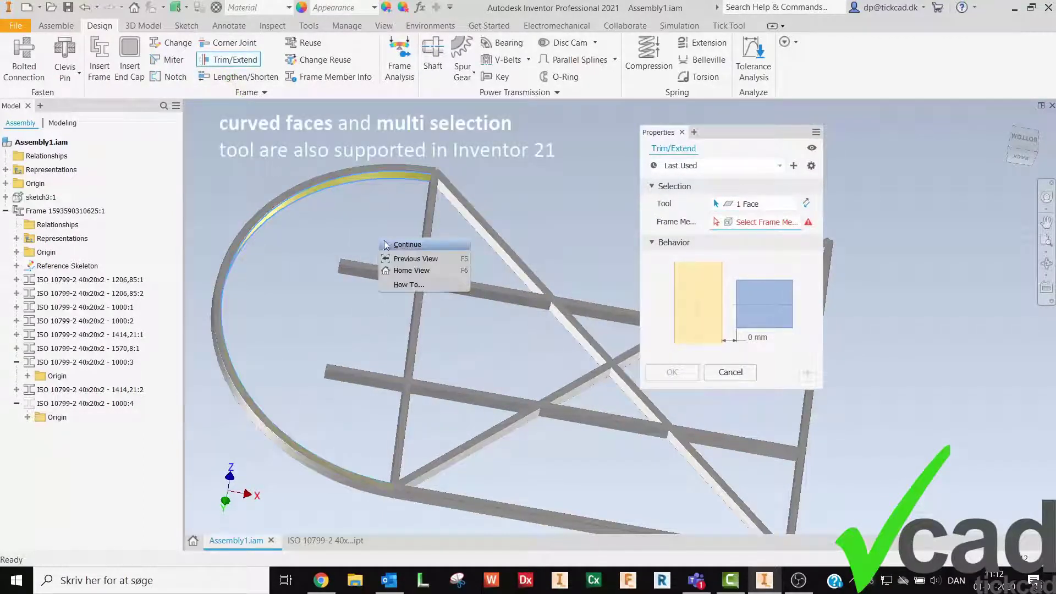
click(421, 258)
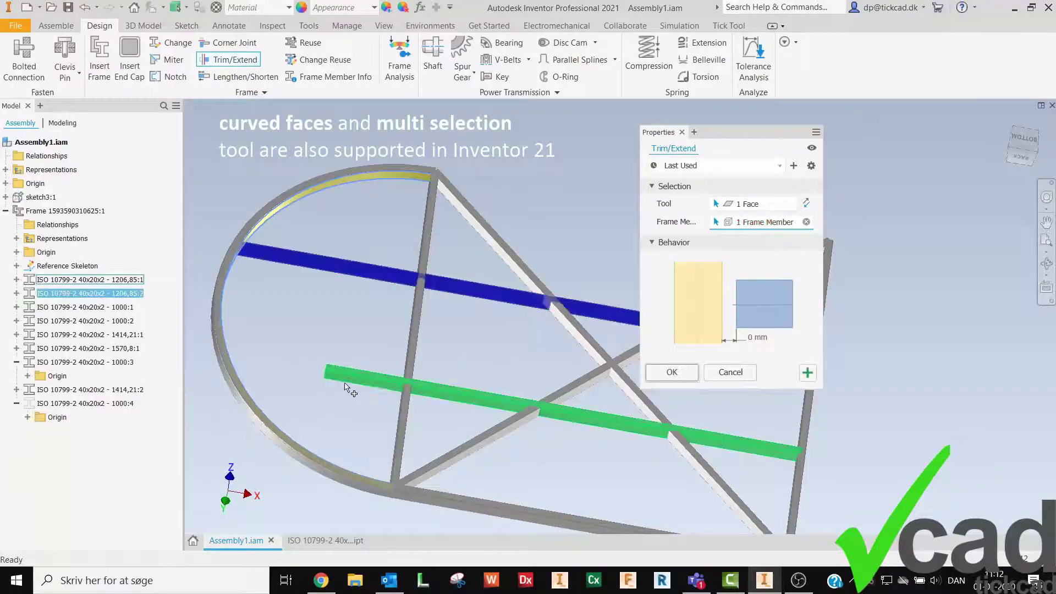
click(326, 377)
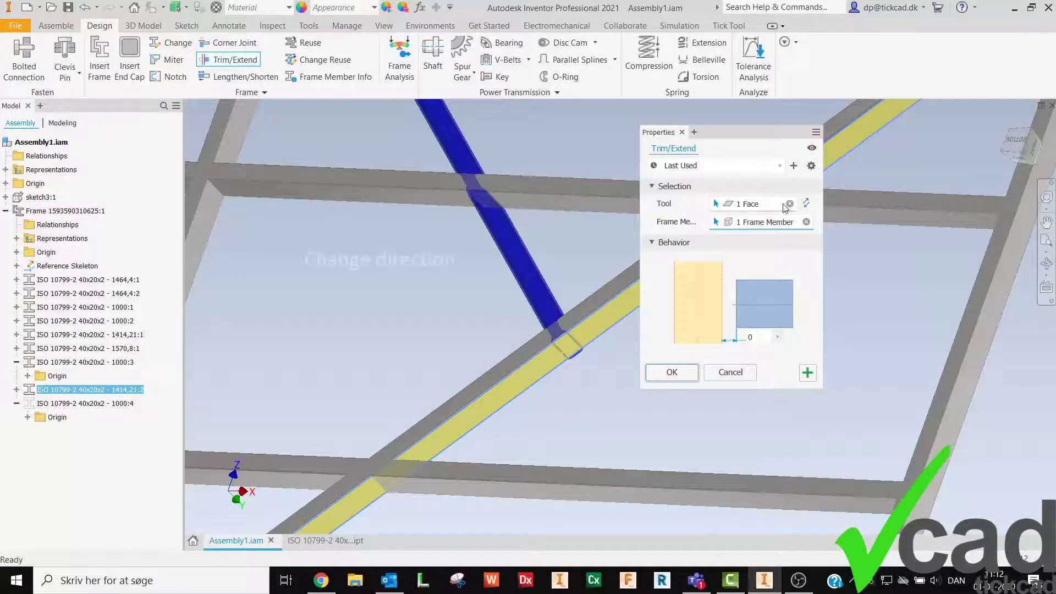
Step: Flip the diagonal's trim direction, and Trim/Extend the other diagonal to the end face of the adjoining upright with a 0 mm gap
click(806, 203)
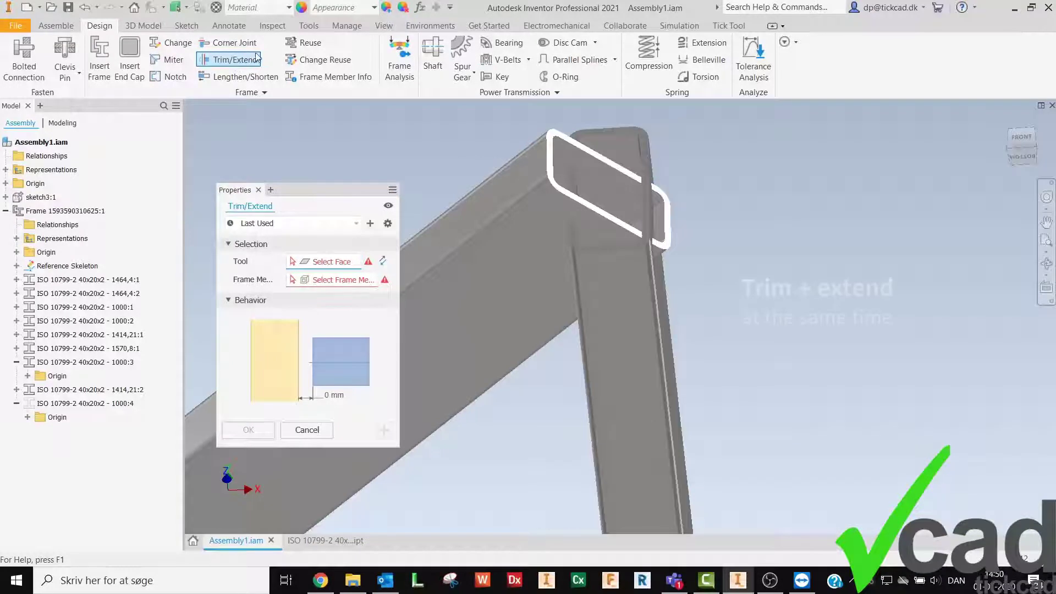
click(643, 133)
click(531, 155)
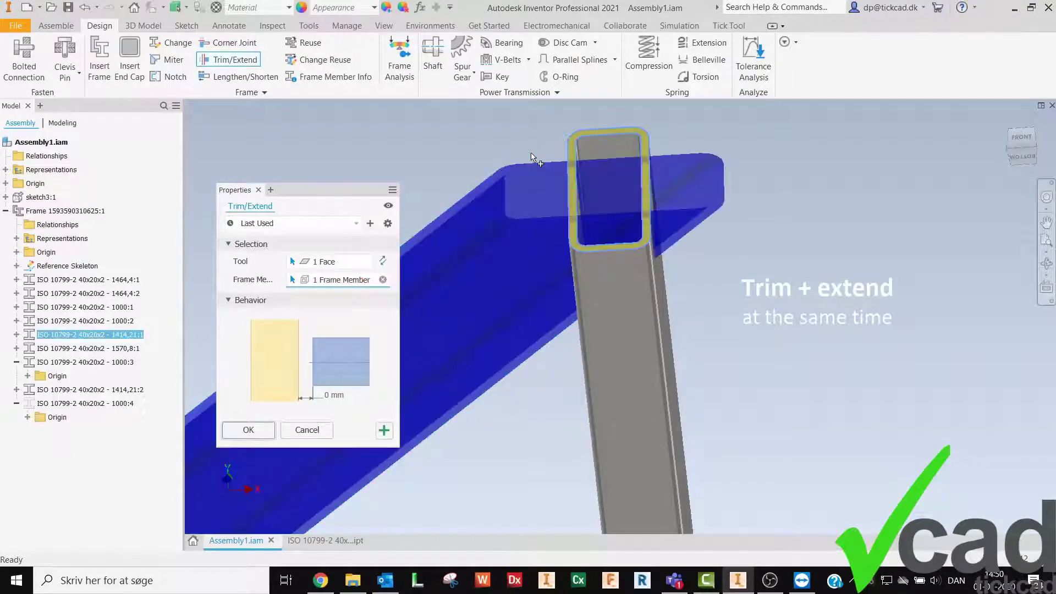
click(261, 436)
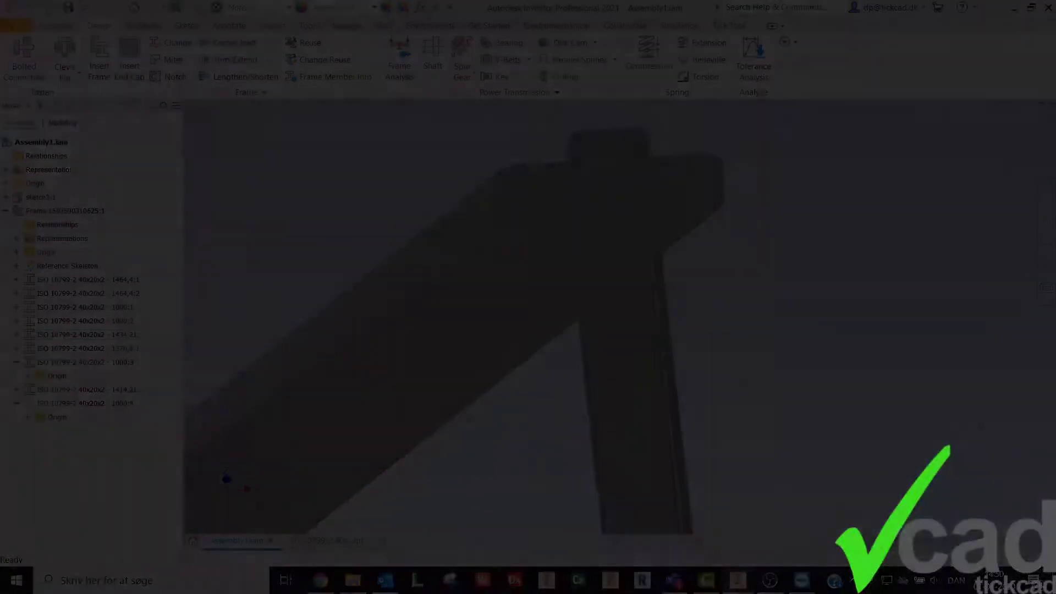
Step: Use Lengthen/Shorten on the rectangular tube and the I-beam with different offsets per end: 200 mm at one end and -100 mm at the other
click(543, 236)
click(511, 308)
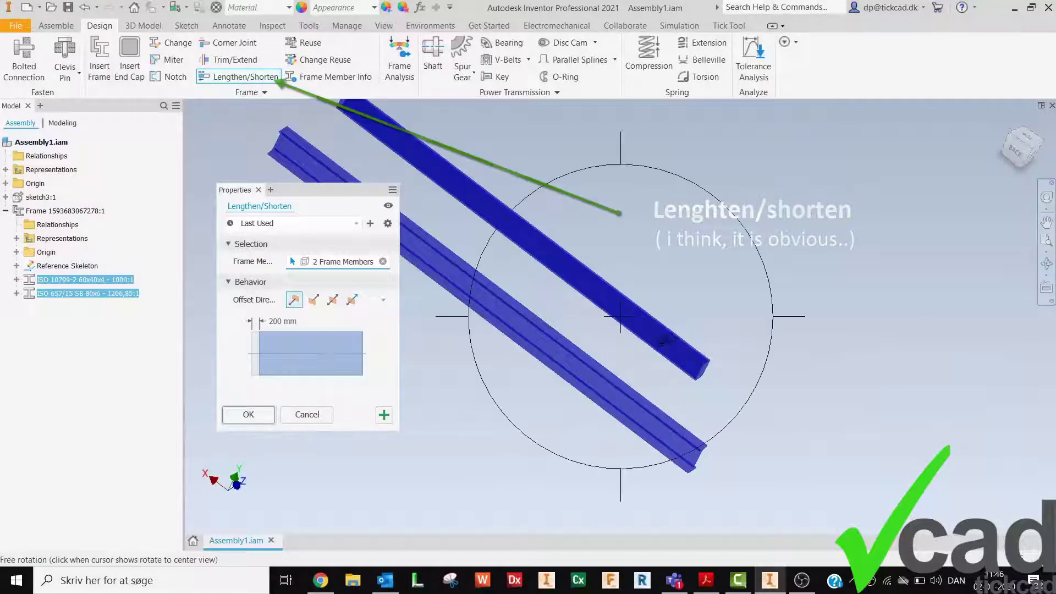
shift+middle_drag(482, 418, 445, 350)
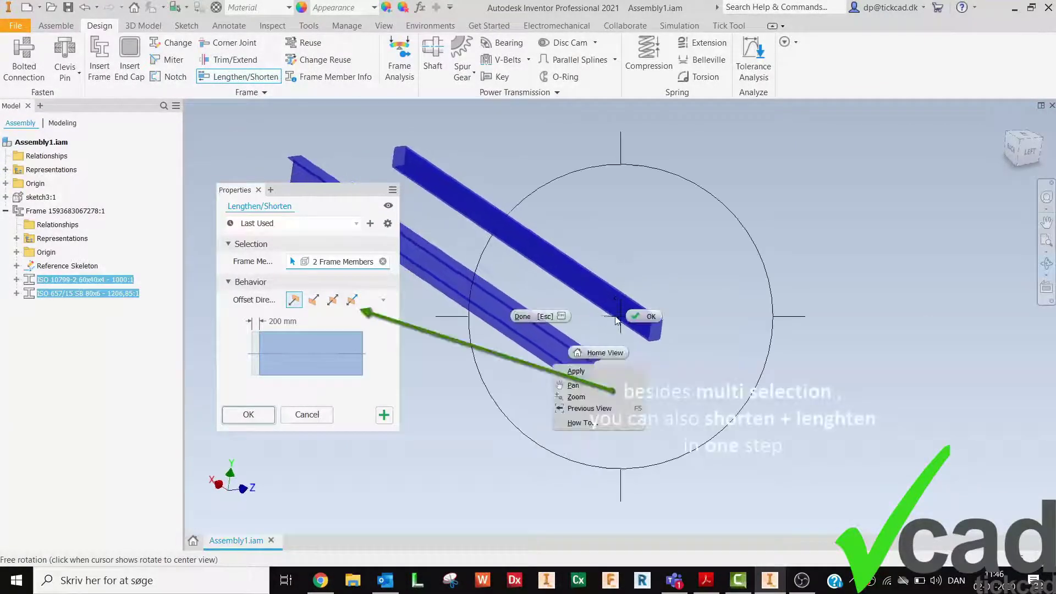
click(314, 301)
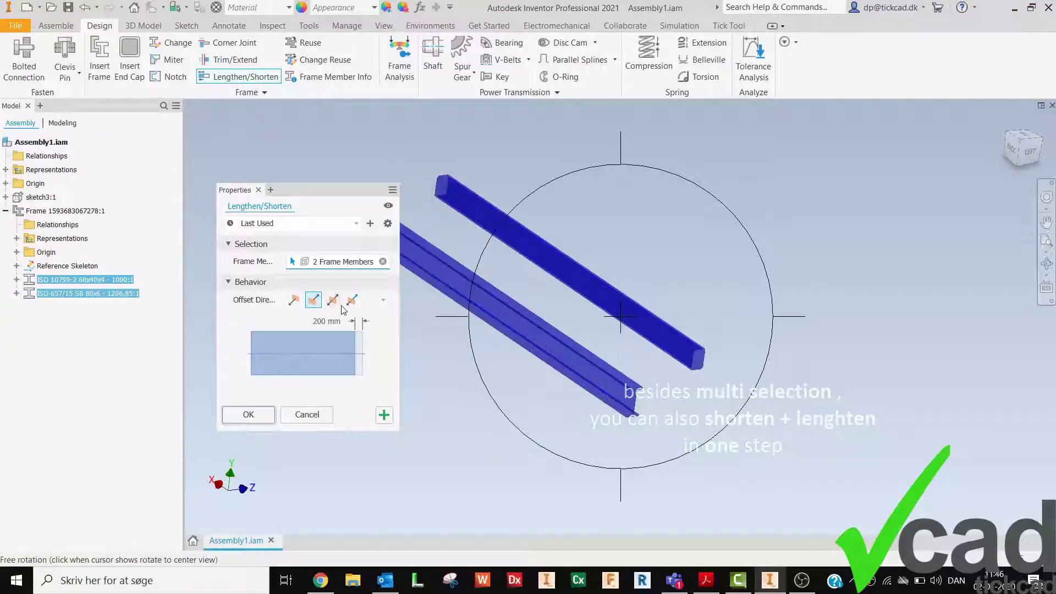
click(333, 300)
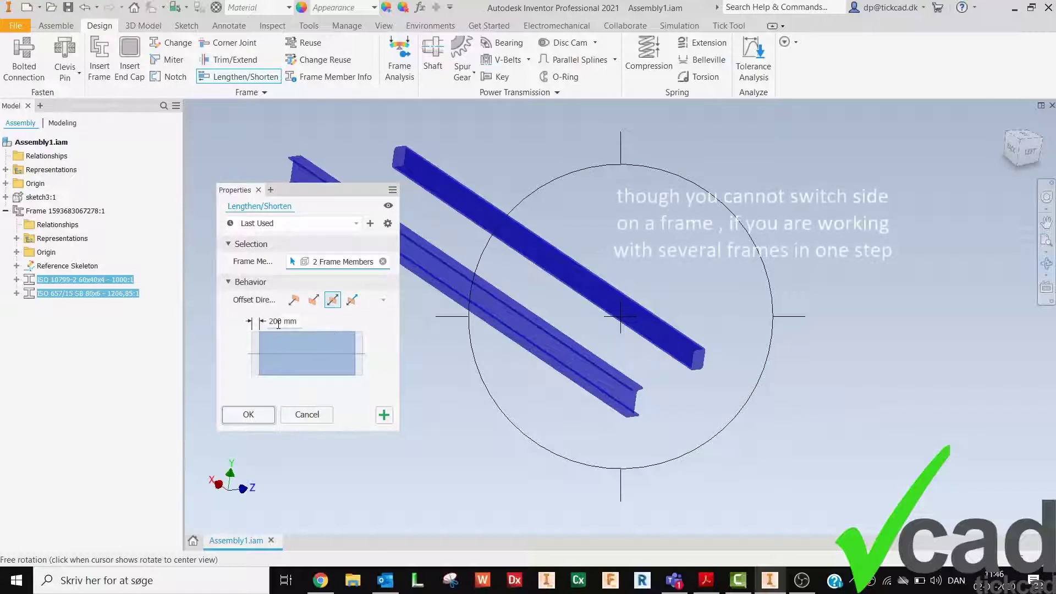
click(352, 301)
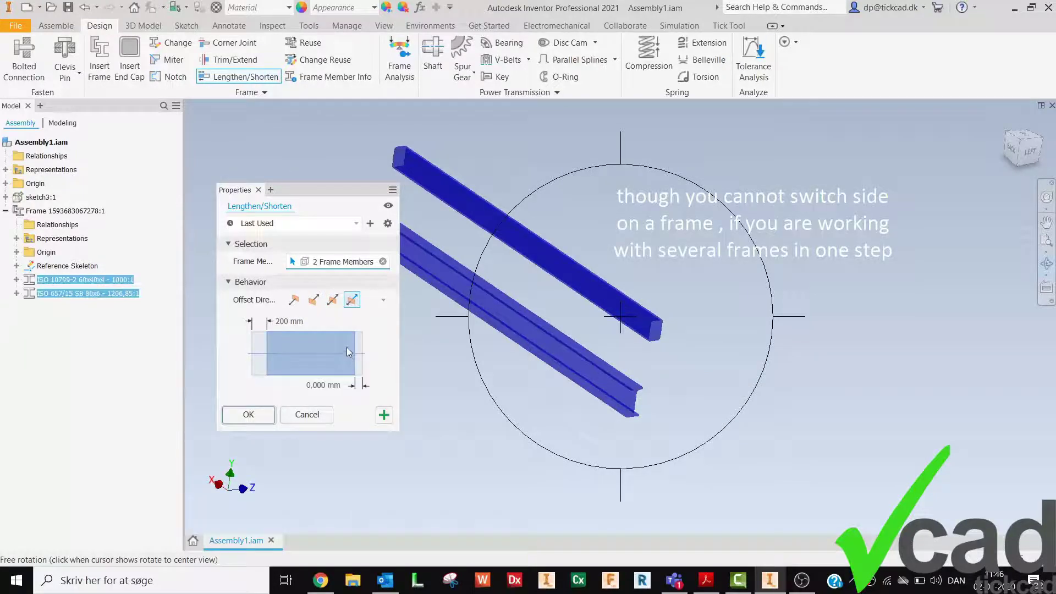
text(-100)
key(Return)
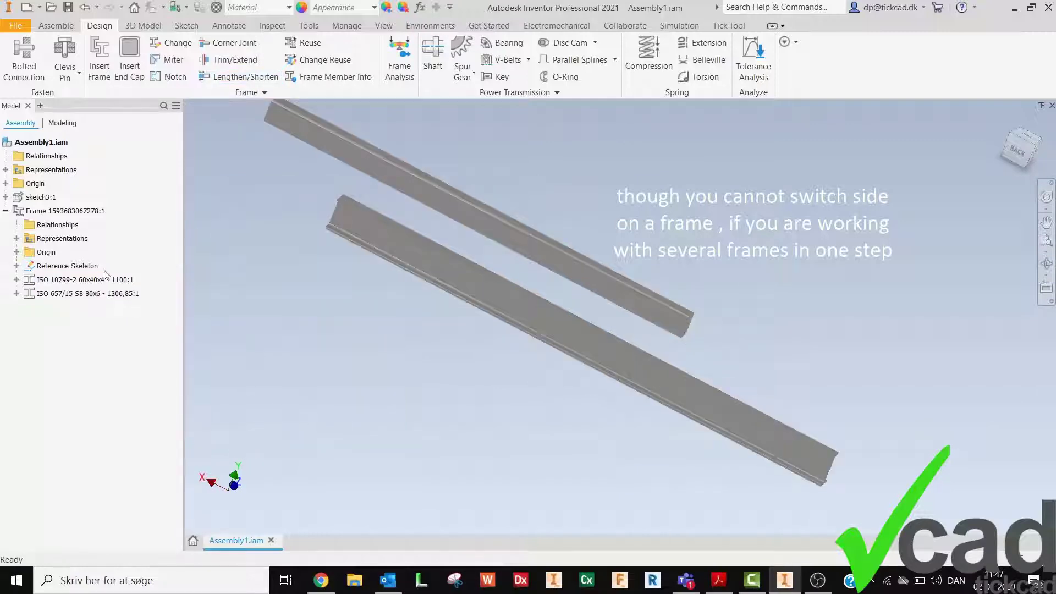
Step: Reuse the notched ISO 657/15 SB 80x6 I-beam on the free parallel sketch line with 0 mm offsets, and flip its direction
click(6, 197)
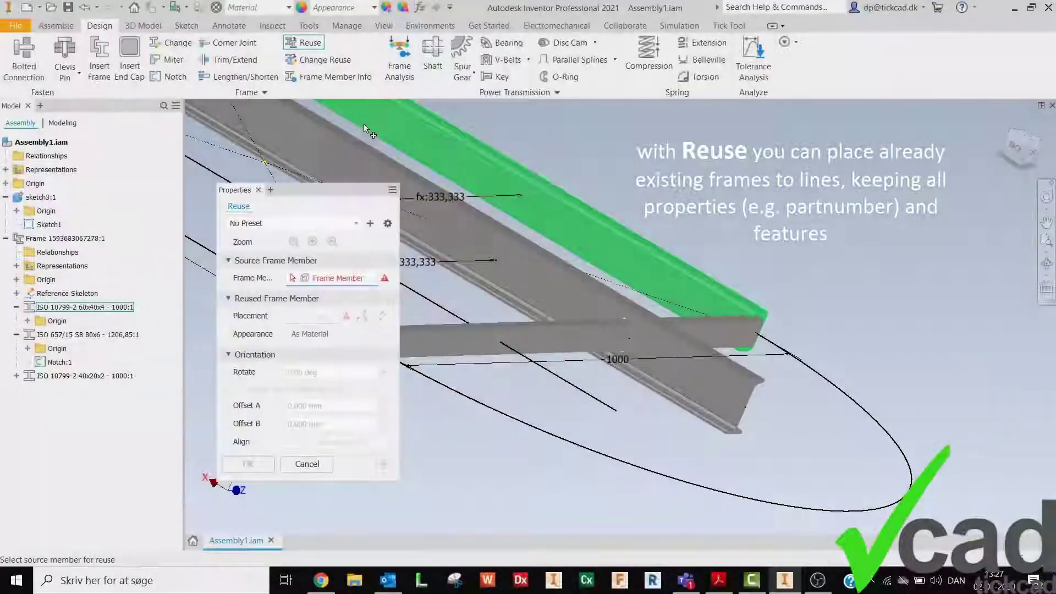
click(467, 287)
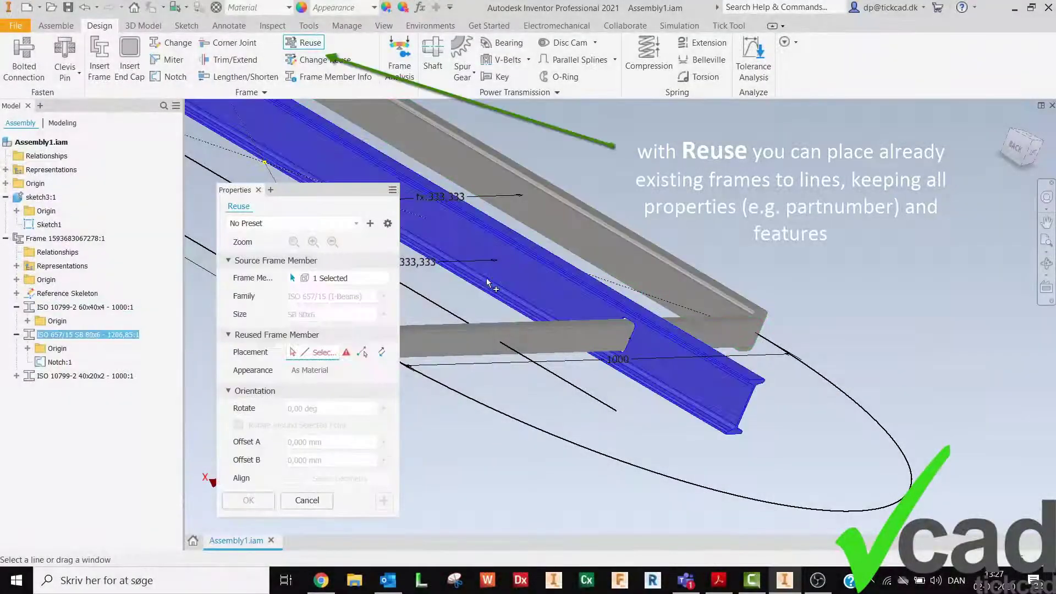
click(452, 317)
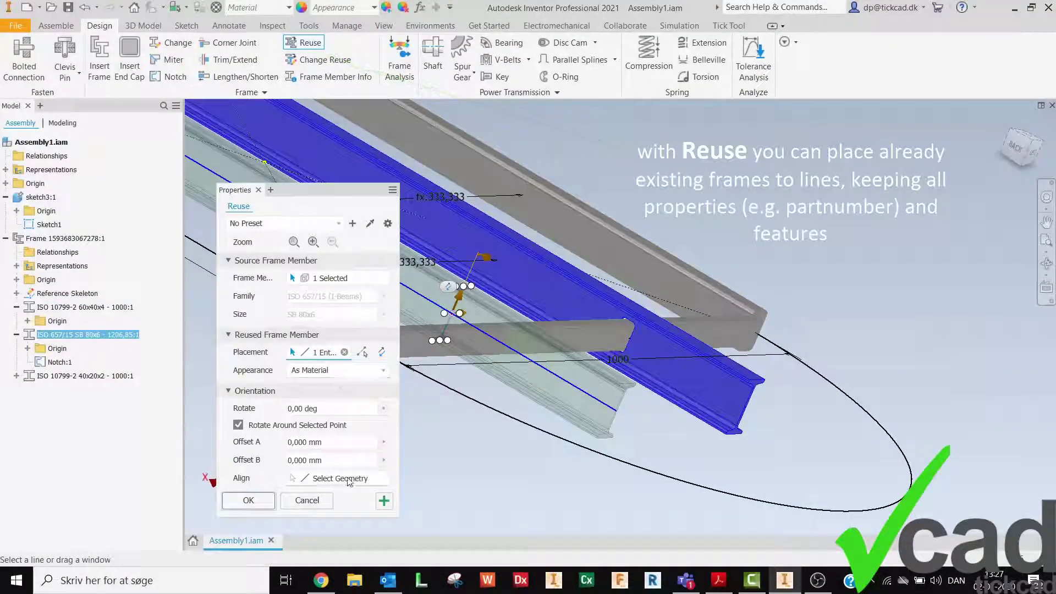
drag(235, 190, 737, 198)
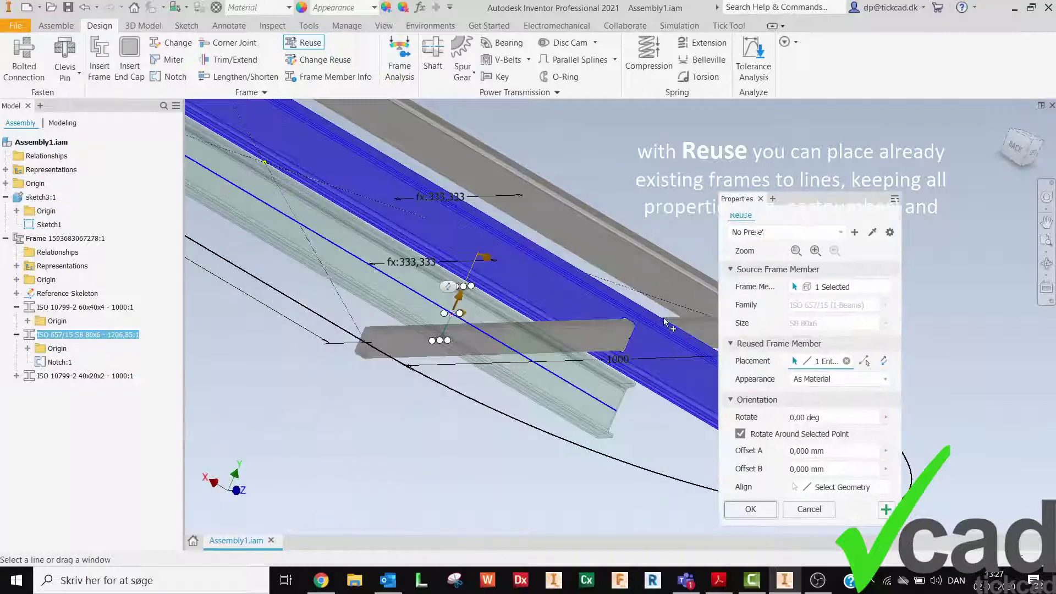
scroll(452, 231, down, 5)
scroll(445, 237, up, 2)
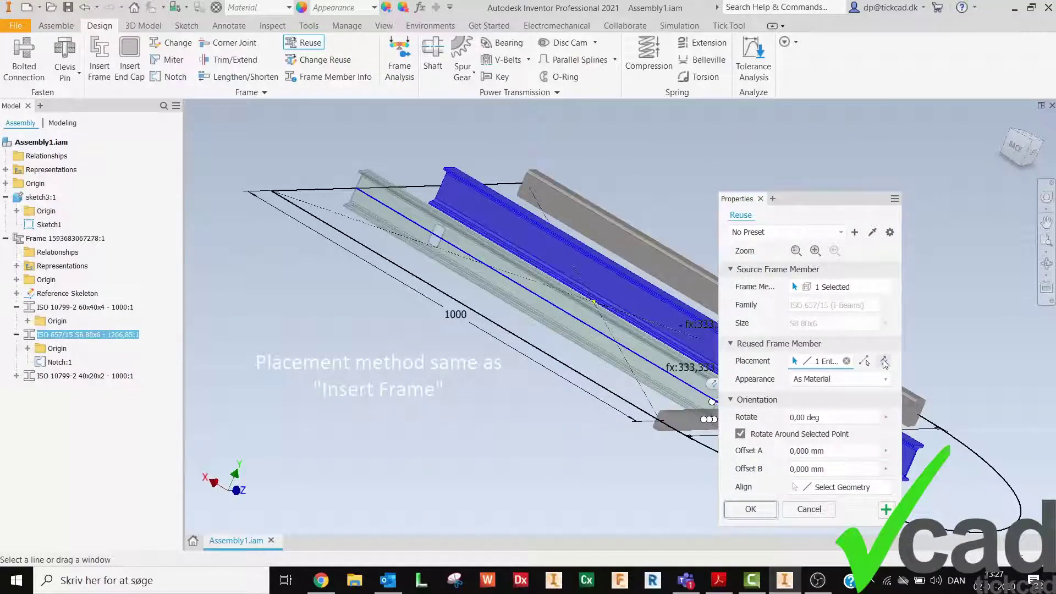
click(884, 362)
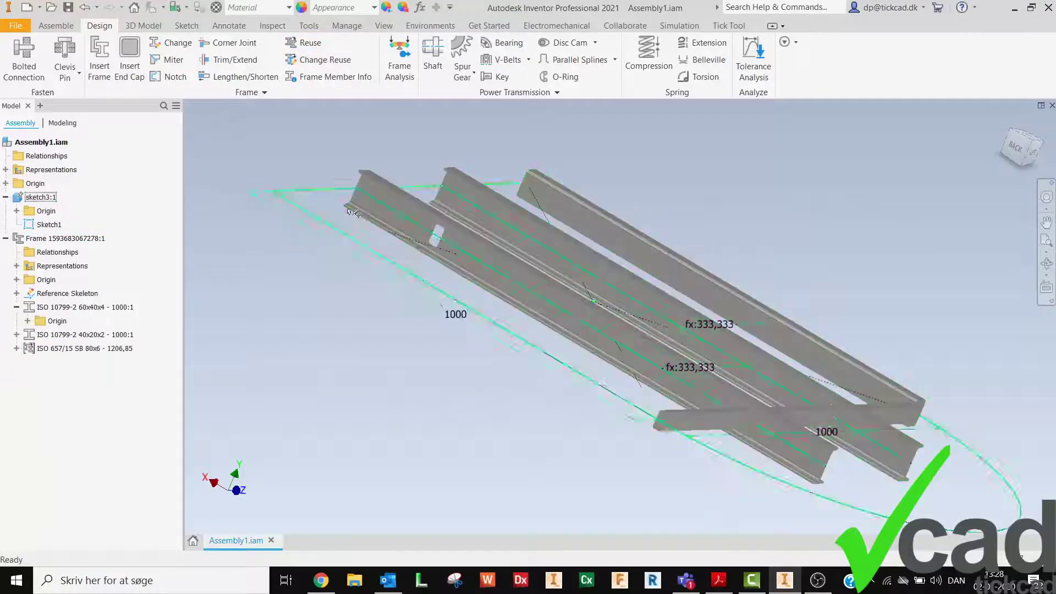
Step: Use Change Reuse on the reused I-beam to flip its direction, keeping 0 deg rotation and 0 mm offsets
click(325, 60)
click(458, 242)
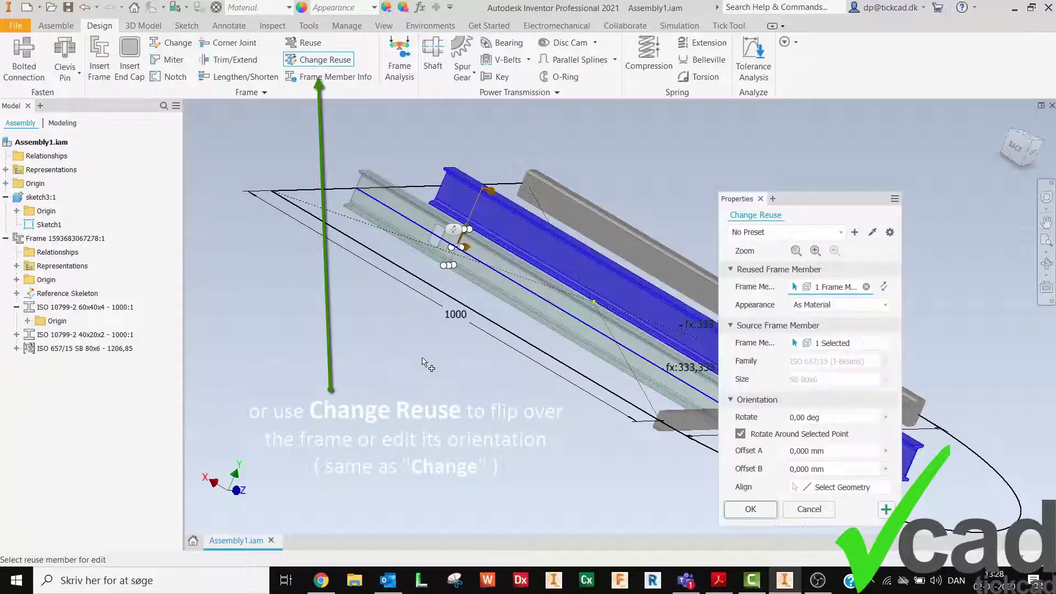
click(883, 287)
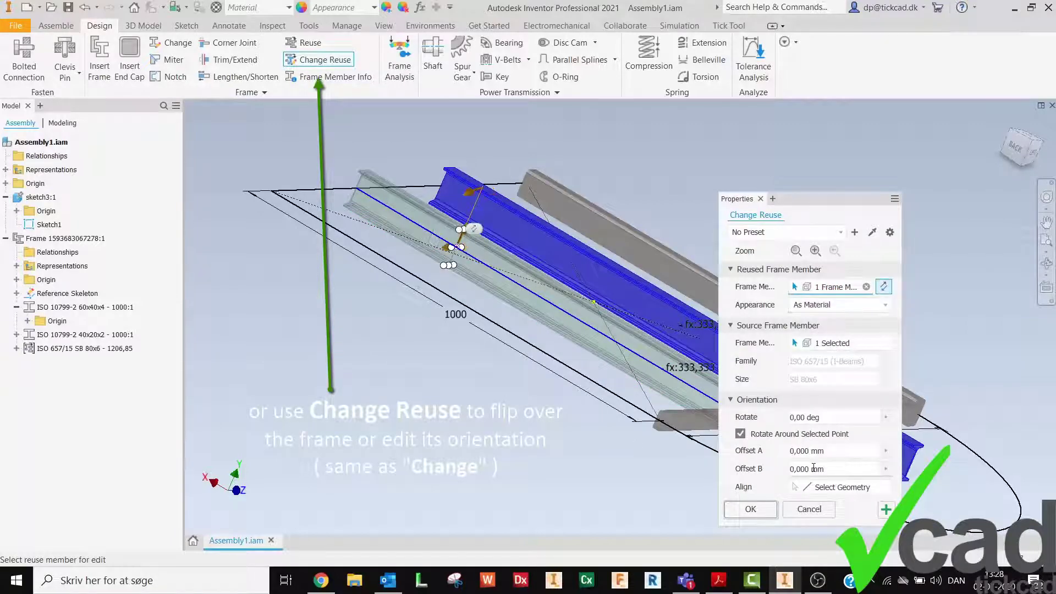
click(750, 508)
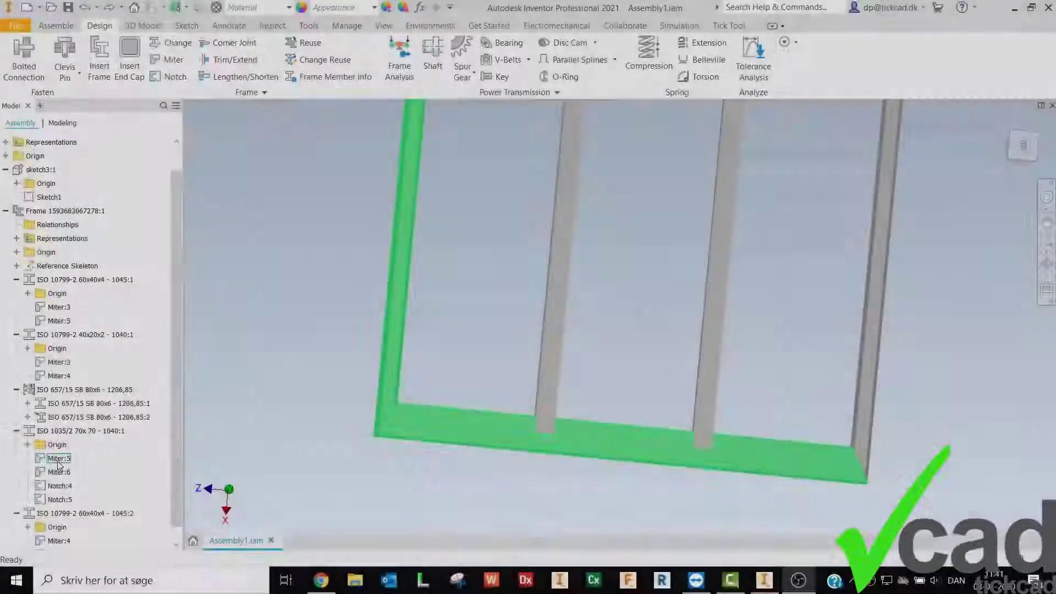
Step: Try deleting Miter:5 from both members it joins with Frame Generator, hiding the 70x70 angle to expose the tube's end
right_click(58, 463)
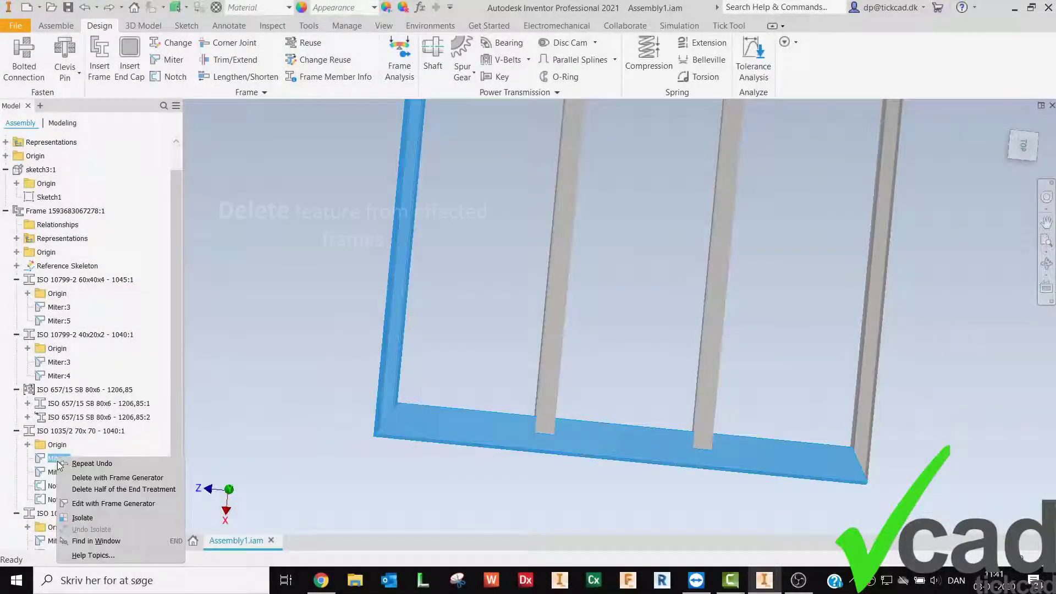
click(122, 483)
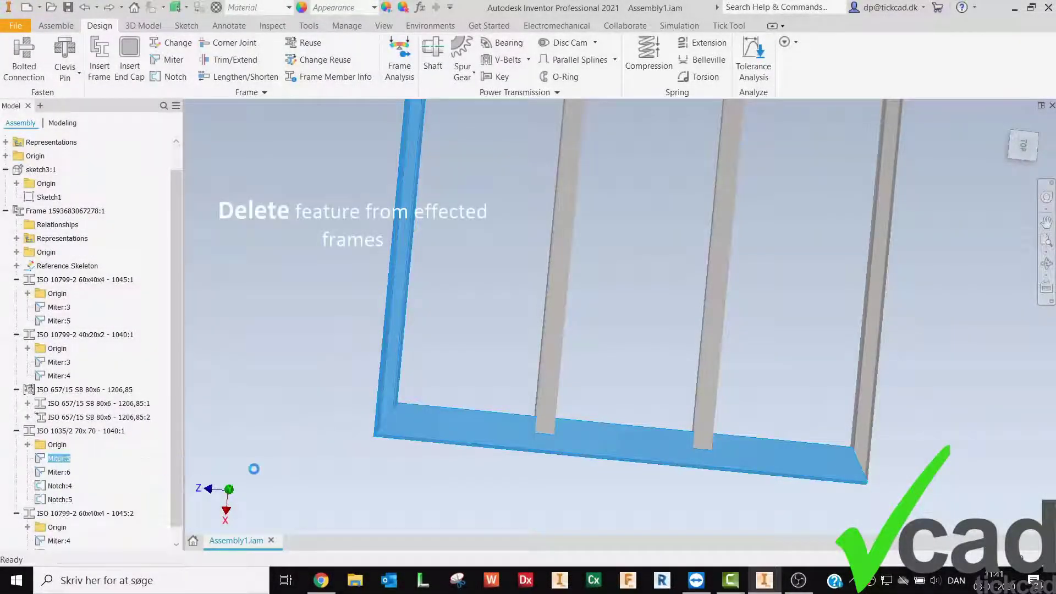
click(388, 392)
click(421, 432)
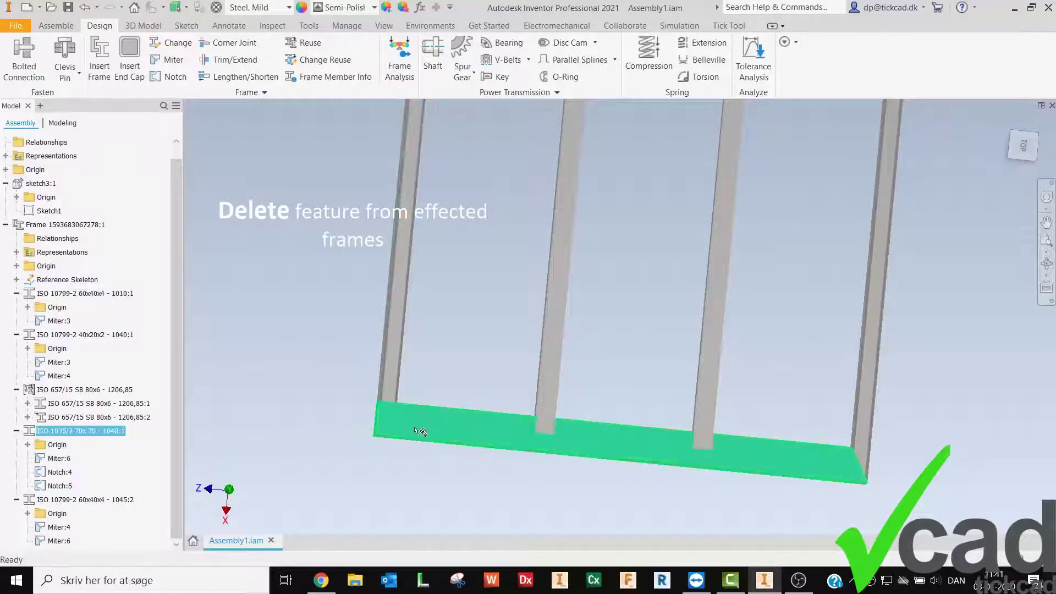
right_click(415, 432)
click(462, 446)
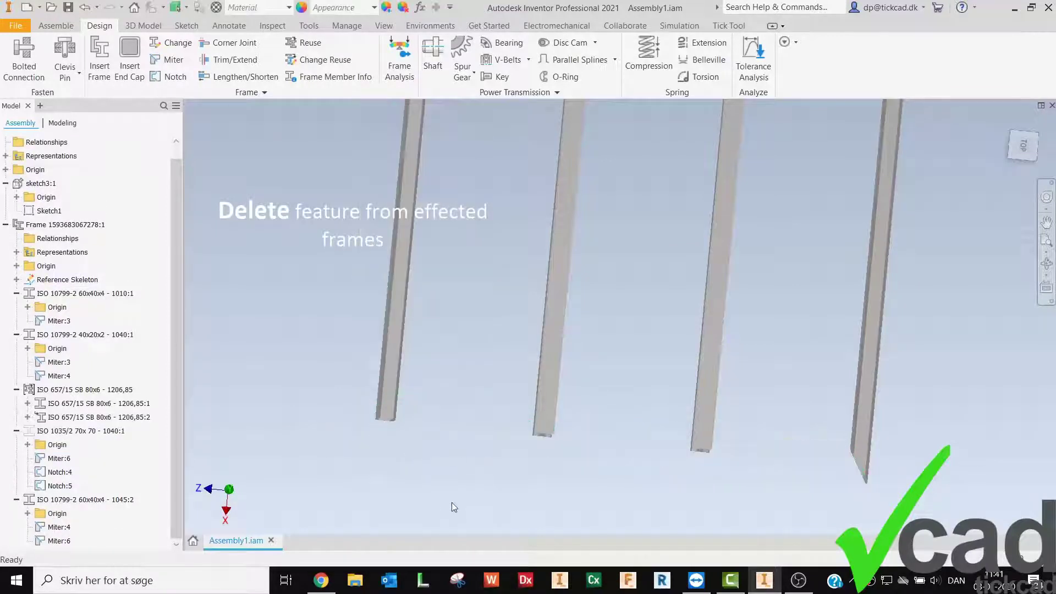
click(85, 7)
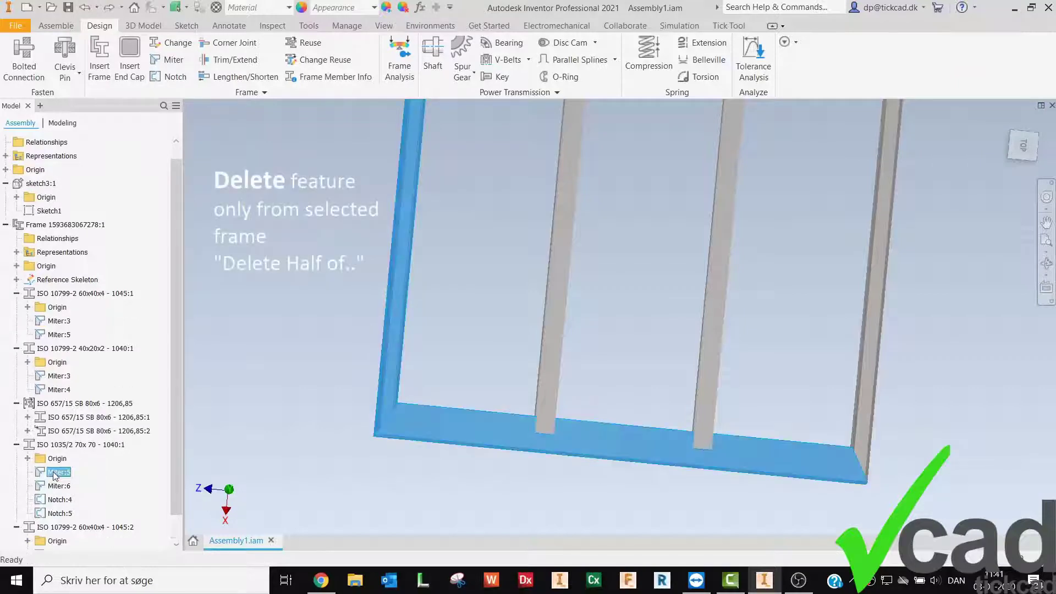
Step: Delete only the 70x70 angle's half of the Miter:5 end treatment, and hide the angle to expose the adjoining tube's end
right_click(55, 472)
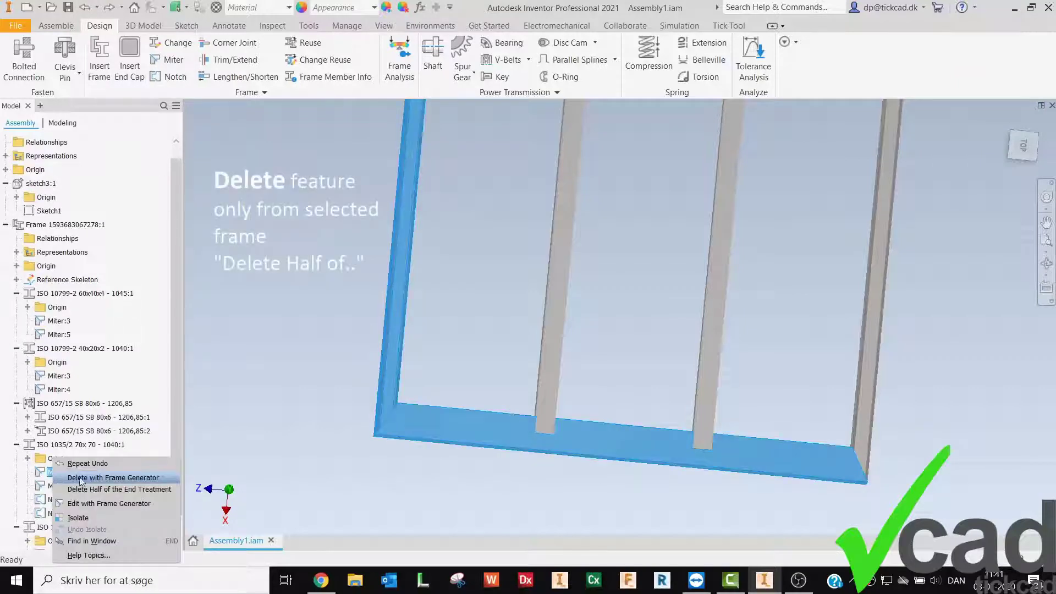
click(136, 488)
click(422, 430)
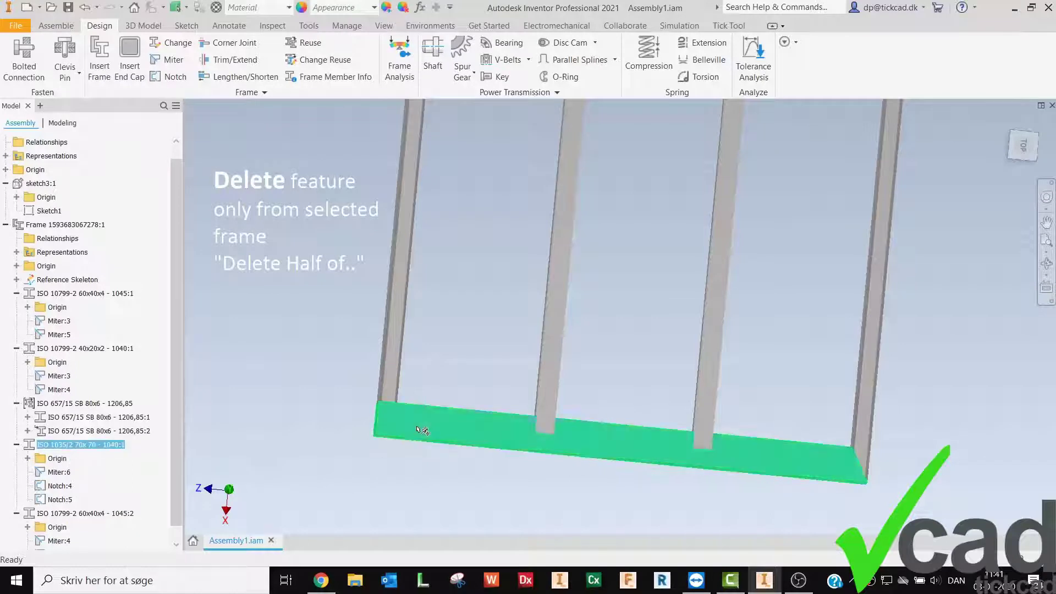
right_click(422, 430)
click(459, 445)
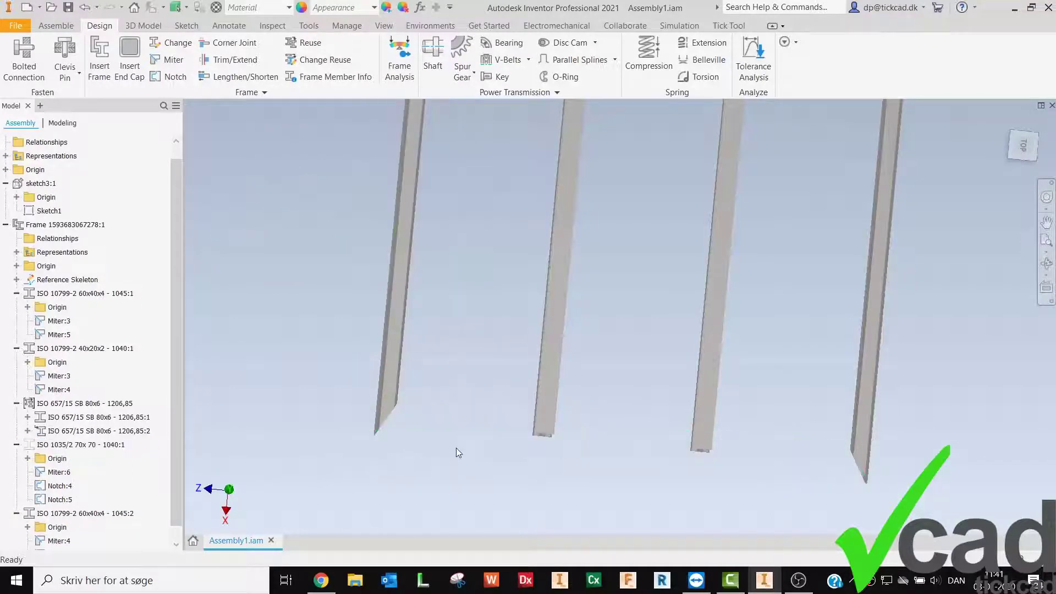
Step: Use Remove End Treatments on the 70x70 angle to clear every end treatment it shares with the adjoining members
scroll(395, 418, up, 3)
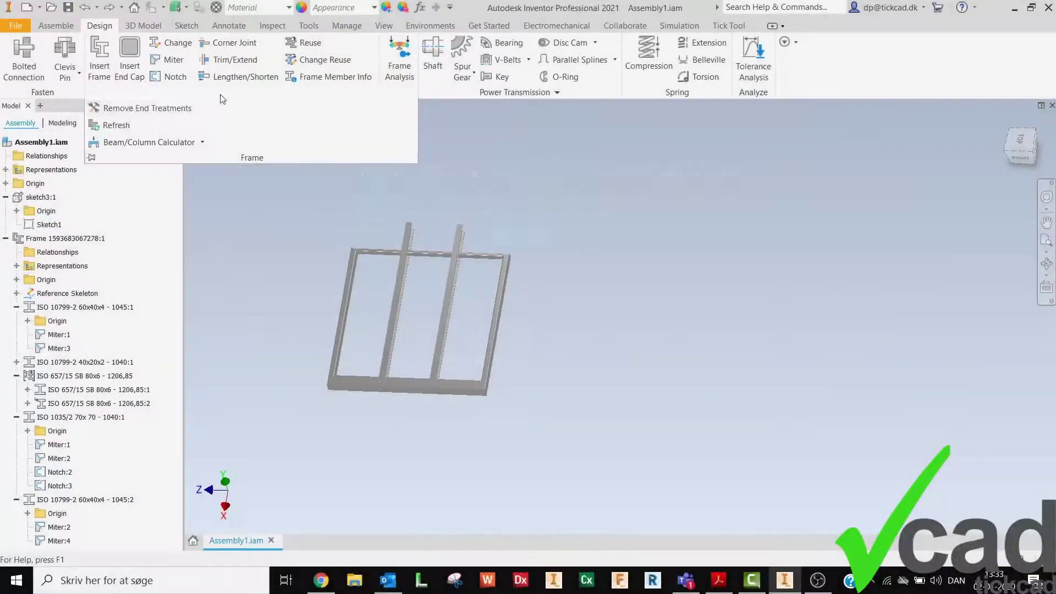
click(159, 108)
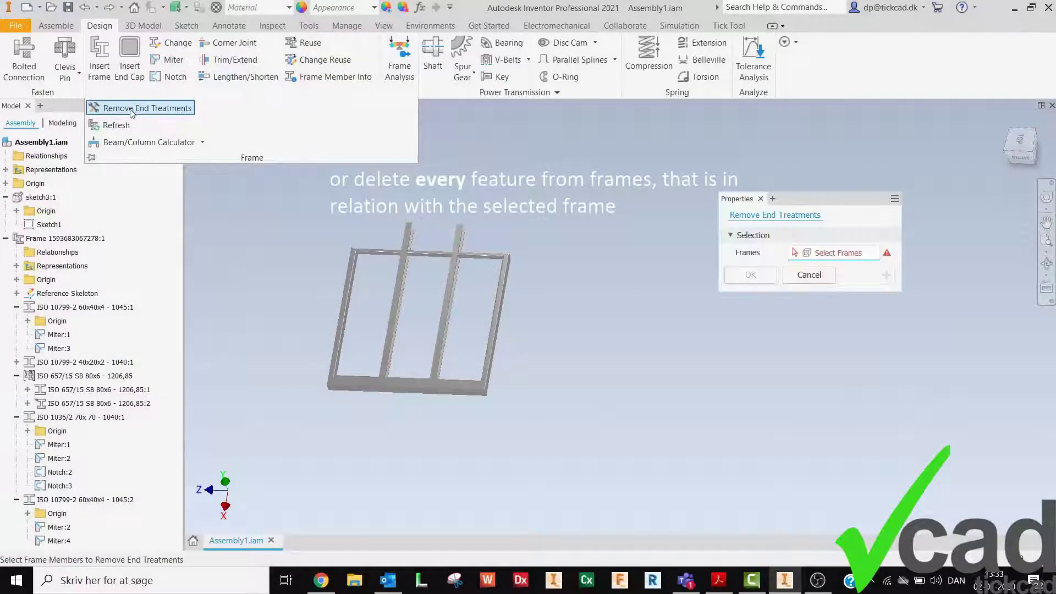
click(486, 374)
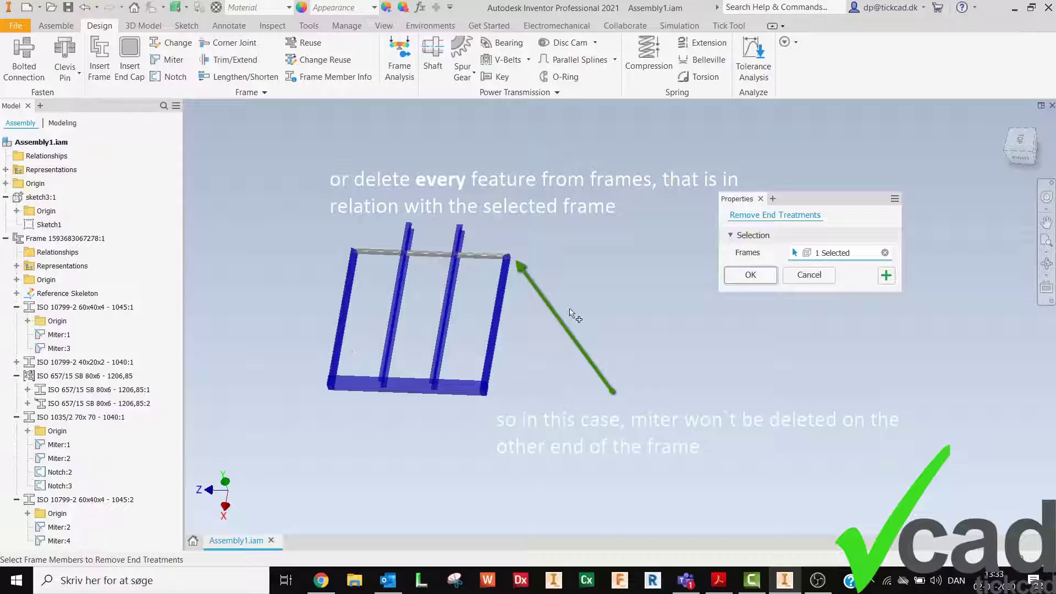
click(728, 278)
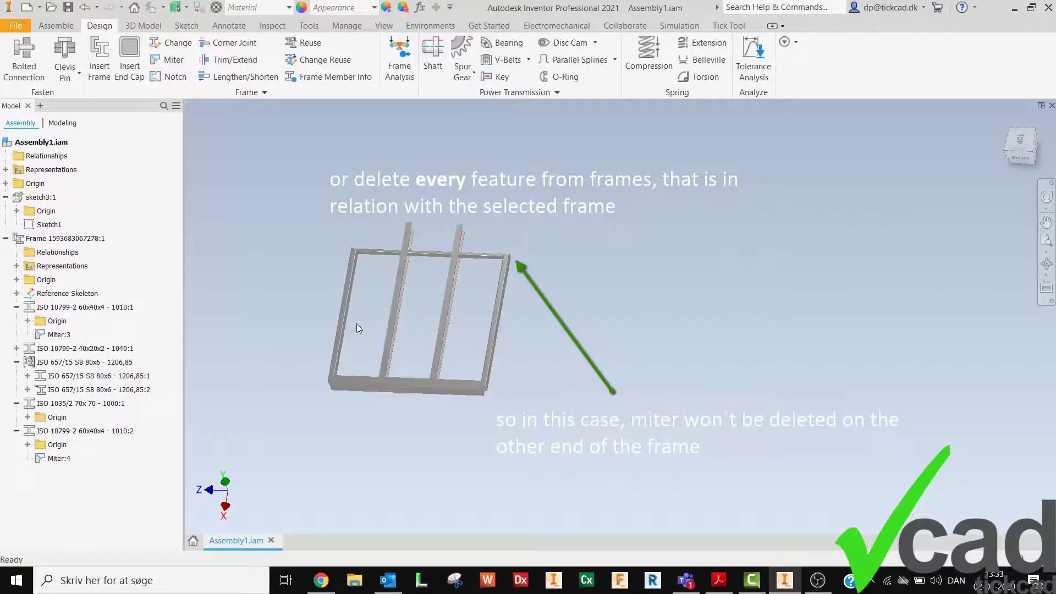
click(33, 405)
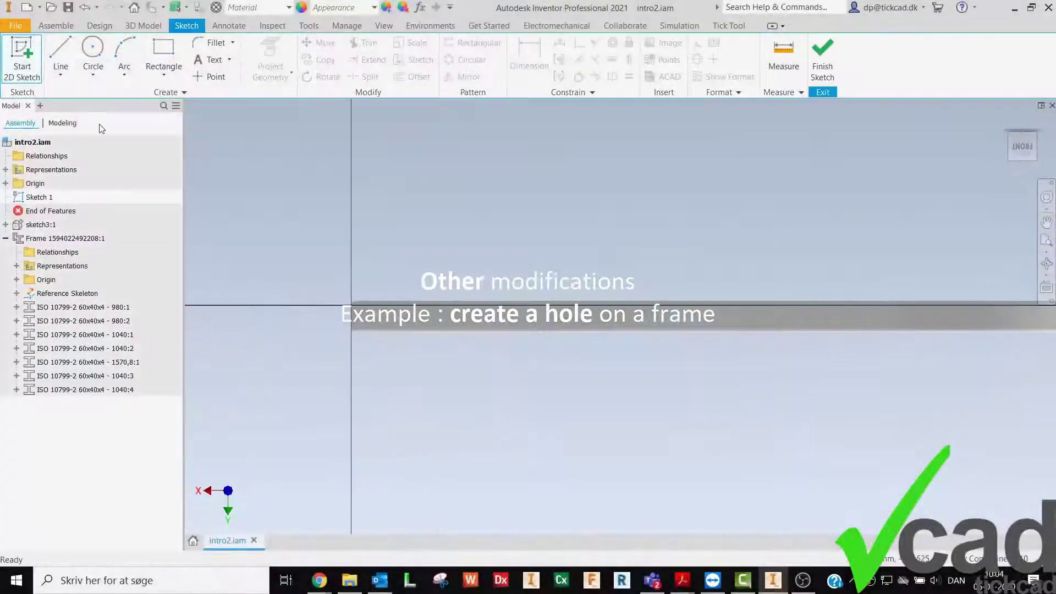
Step: In the assembly-level sketch, place a point on the outer member's side face near its end, and project the face's edges
click(208, 77)
click(420, 318)
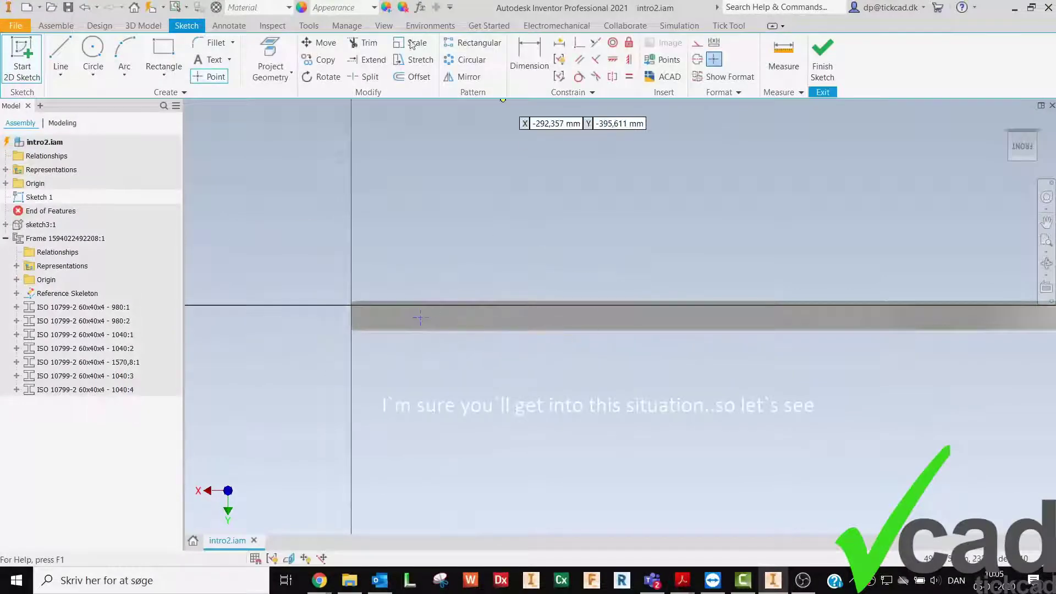
click(394, 305)
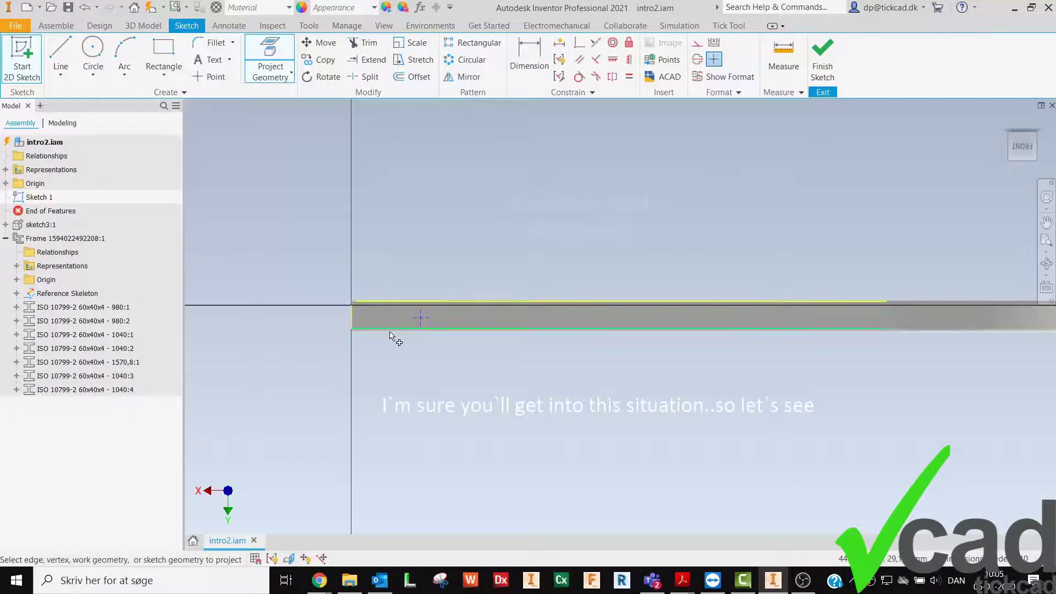
click(391, 333)
Step: Constrain the sketch point horizontally to the midpoint of the member's projected end edge
click(612, 60)
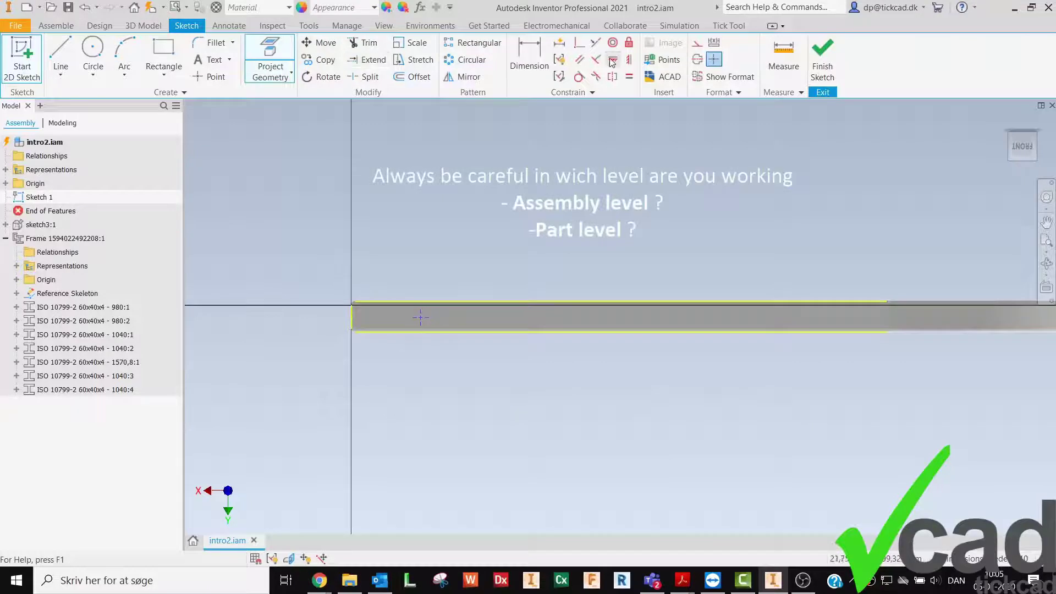
click(352, 316)
click(420, 318)
Step: Dimension the sketch point 300 mm from the member's end edge, and finish the sketch
key(d)
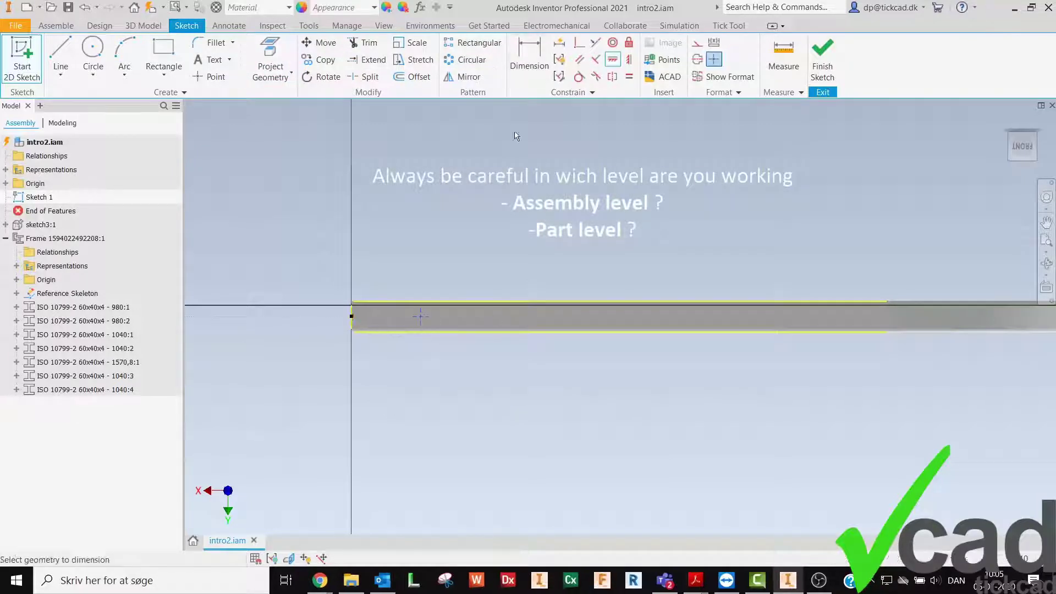
click(351, 317)
click(420, 316)
click(379, 223)
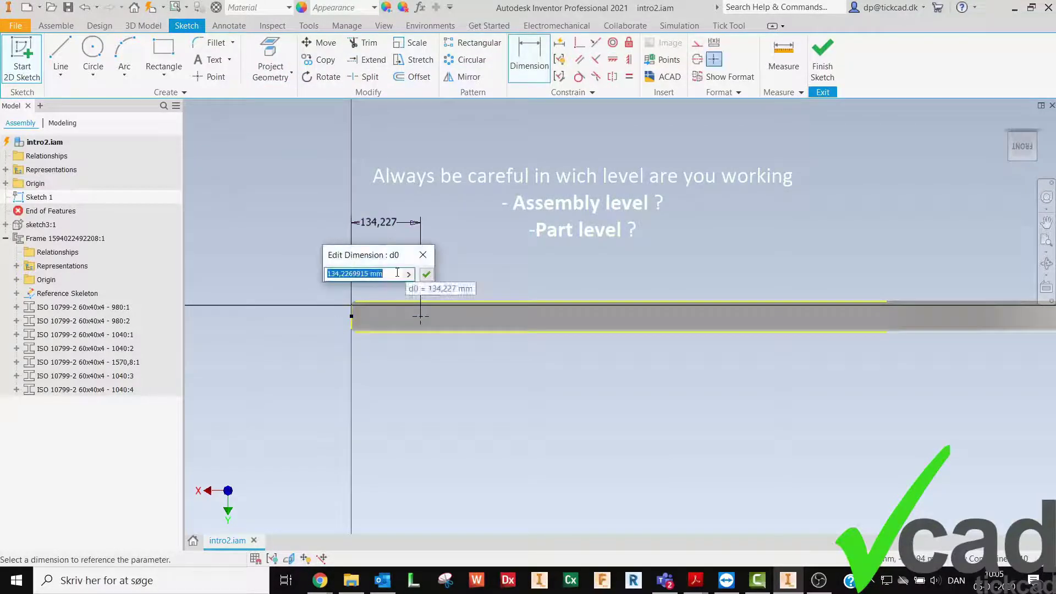
text(300)
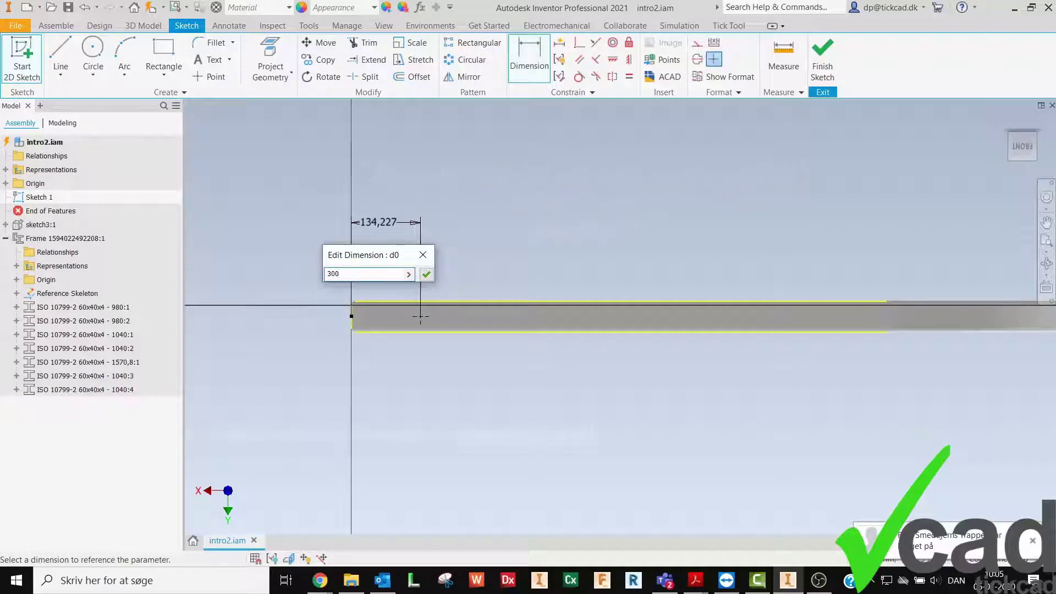
key(Return)
click(823, 60)
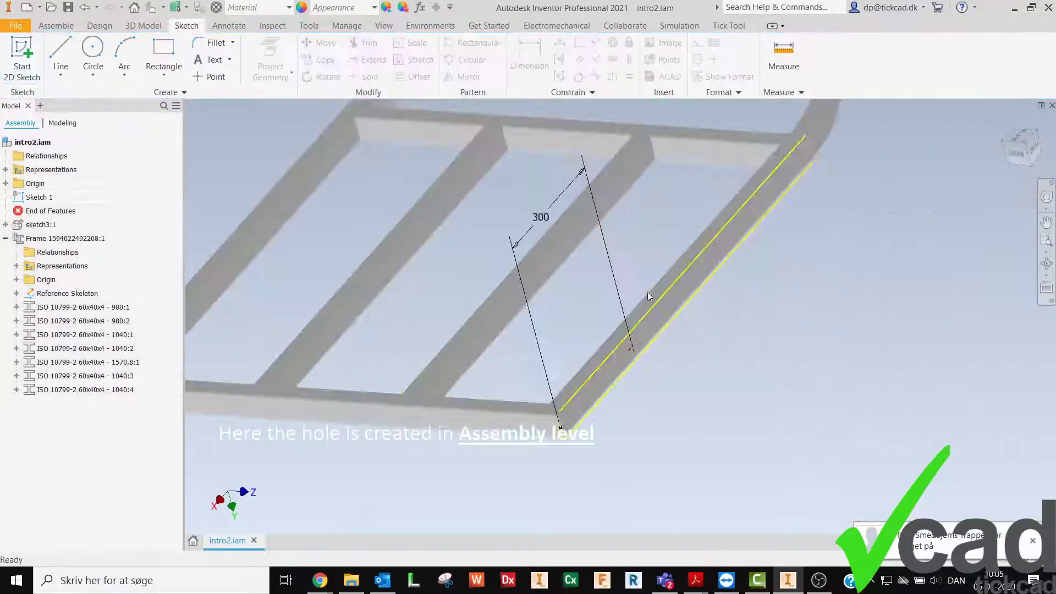
Step: Create a 30 mm diameter through-all simple hole at the sketch point at assembly level, and inspect it across the parallel members
click(143, 26)
click(122, 57)
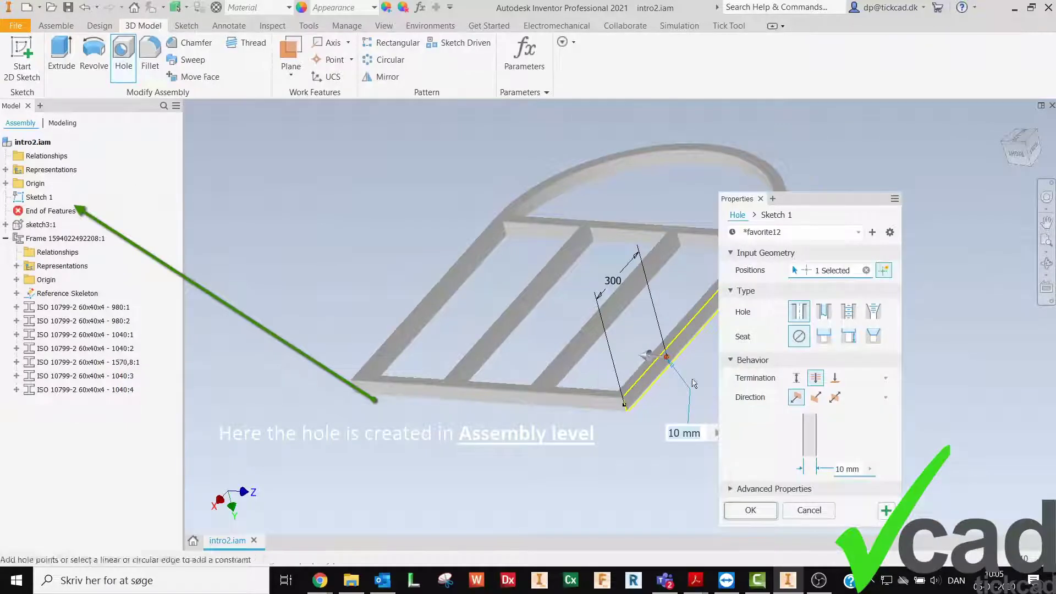
scroll(630, 357, up, 3)
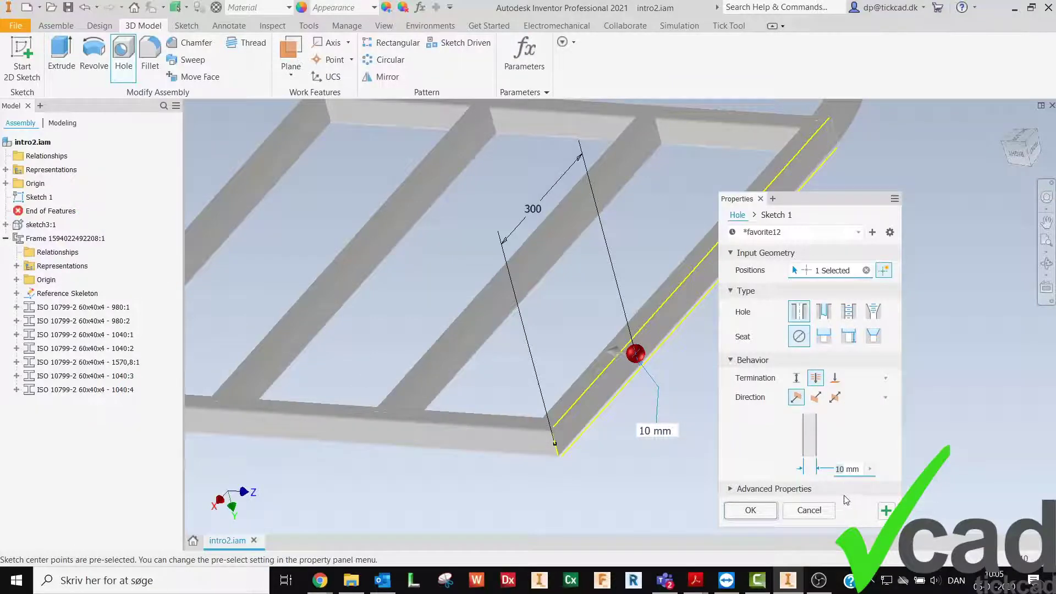
text(30)
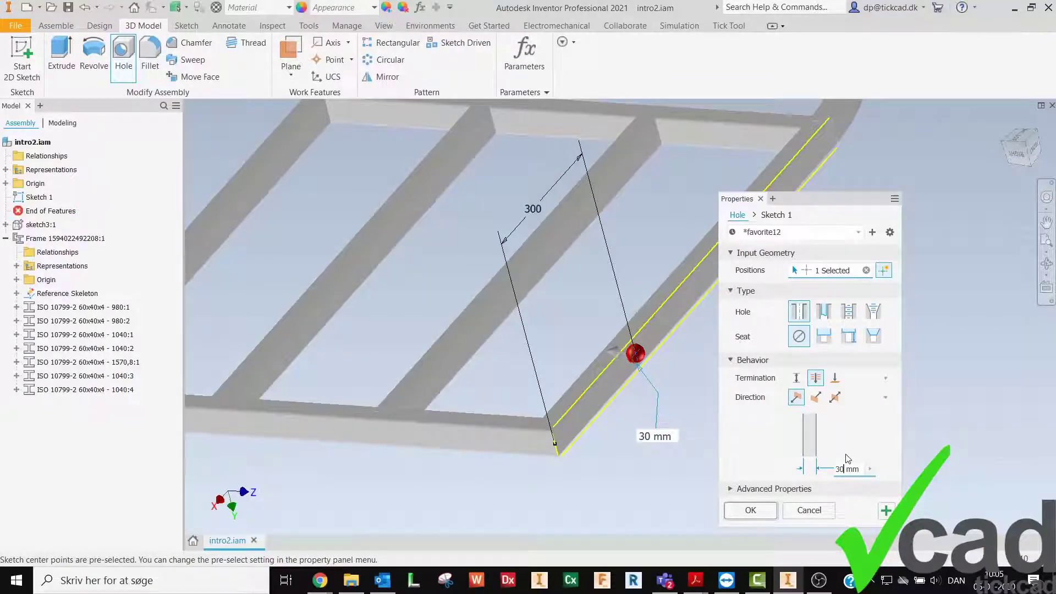
click(750, 510)
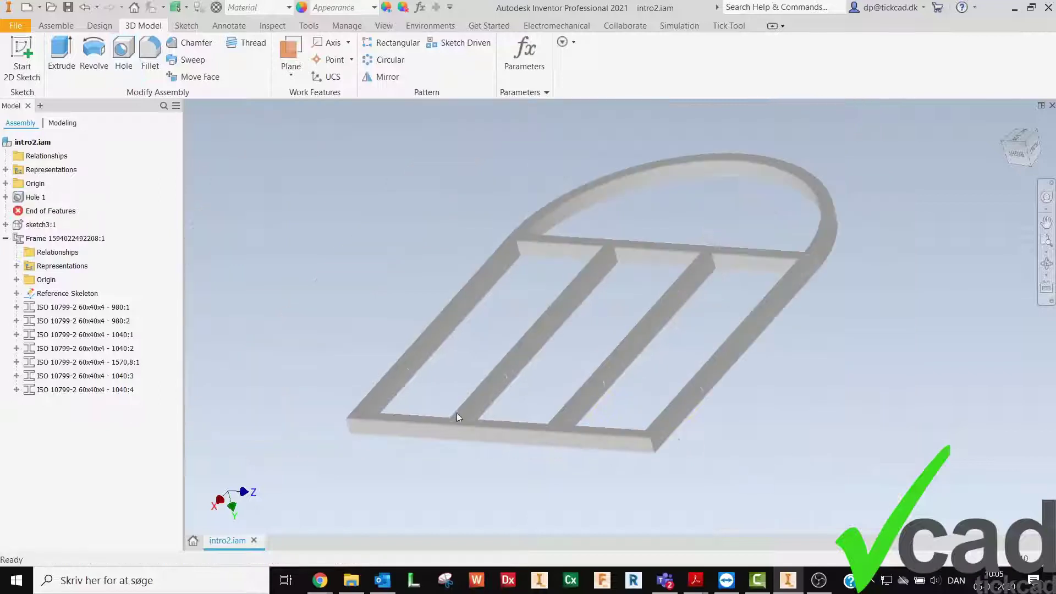
scroll(456, 416, up, 5)
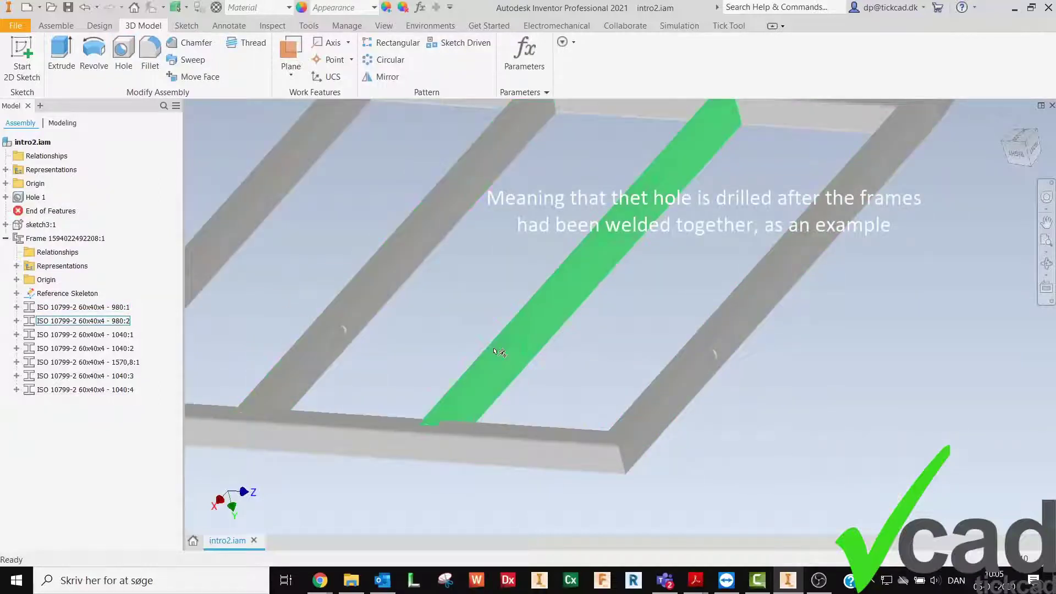
scroll(586, 355, down, 5)
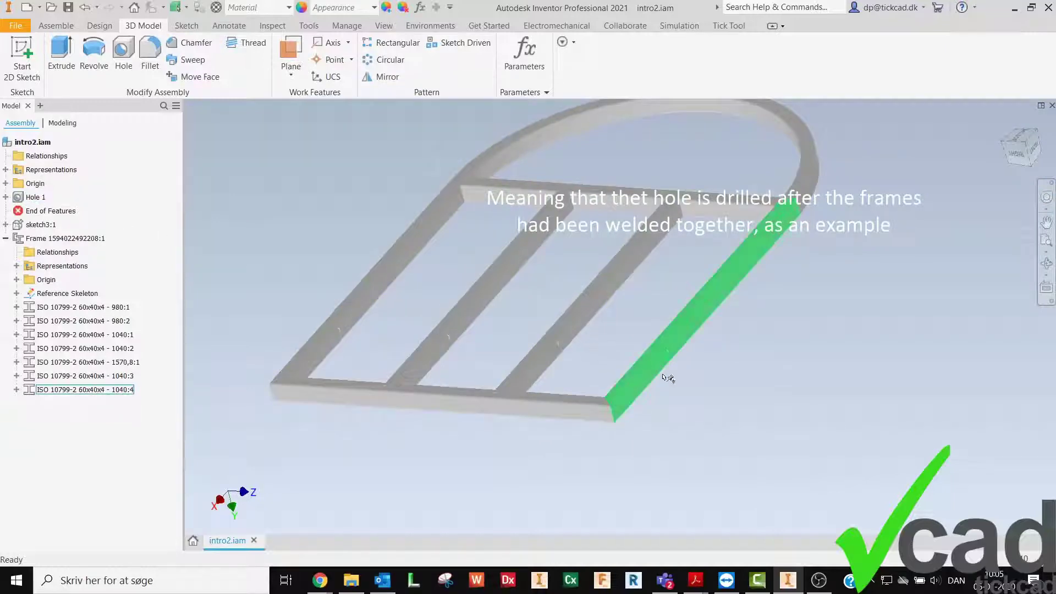
Step: Open the outer member's part file on its own and inspect whether the assembly-level hole exists in the part
click(660, 372)
right_click(656, 370)
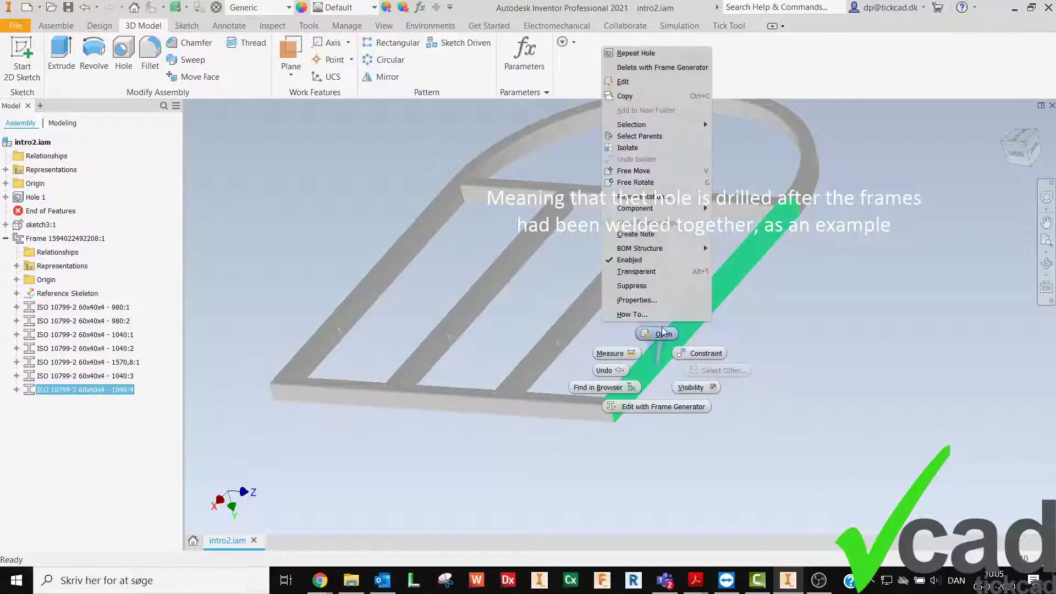
key(Escape)
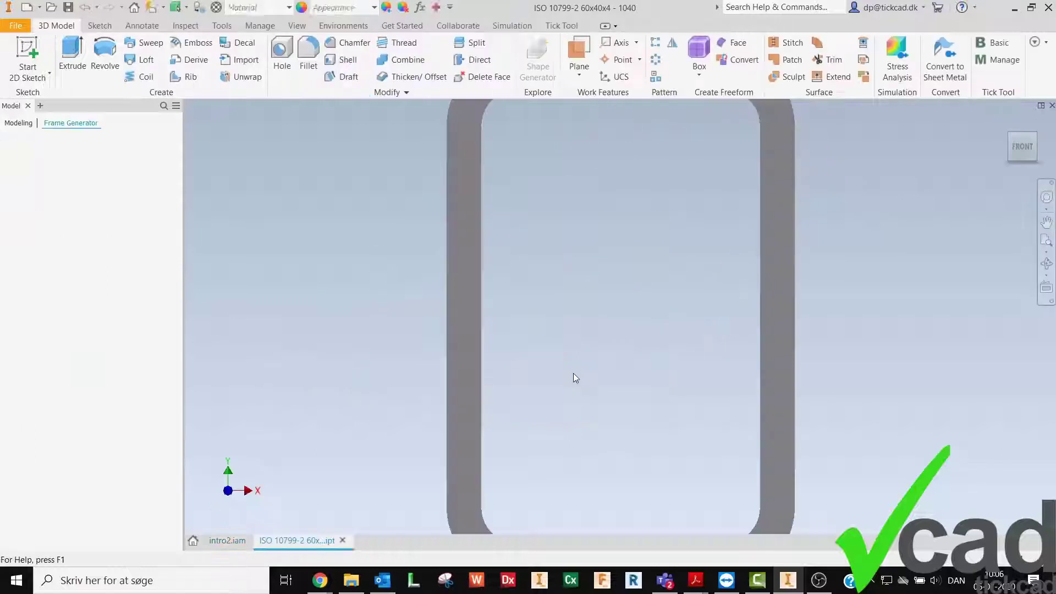
click(1047, 263)
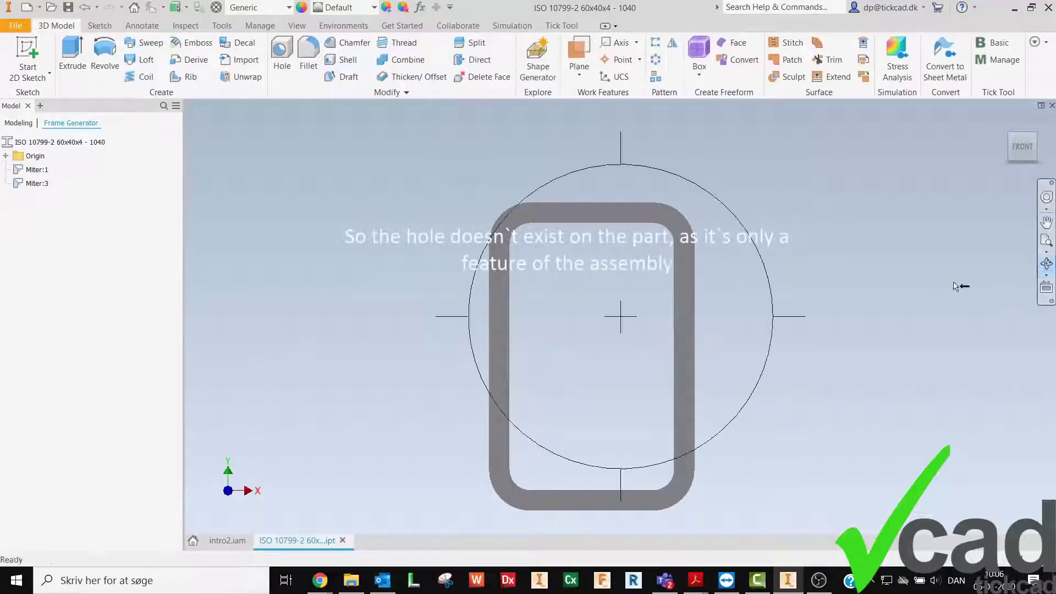
drag(731, 317, 650, 396)
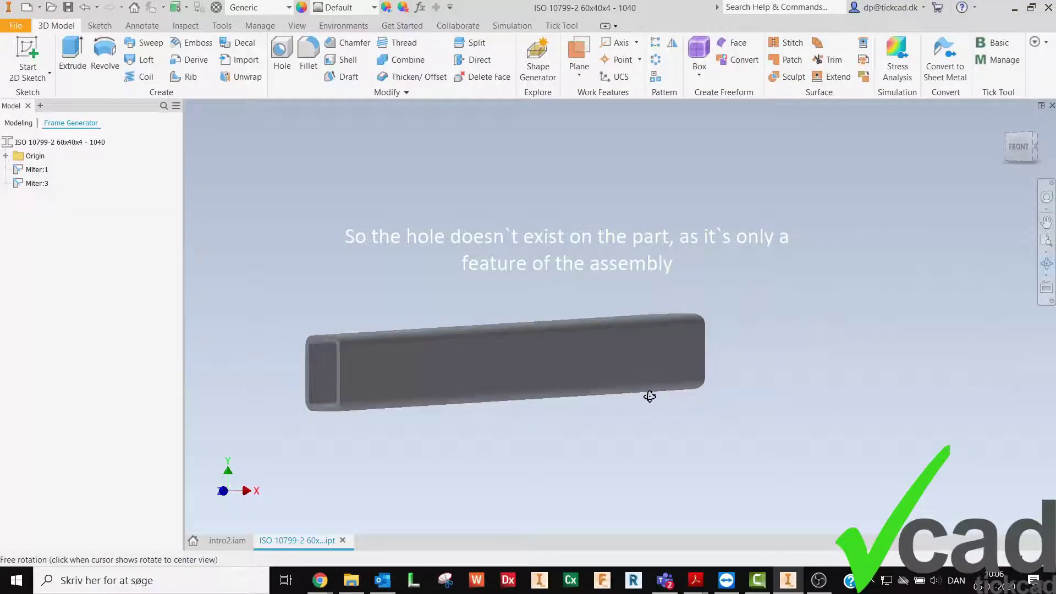
right_click(782, 347)
key(Escape)
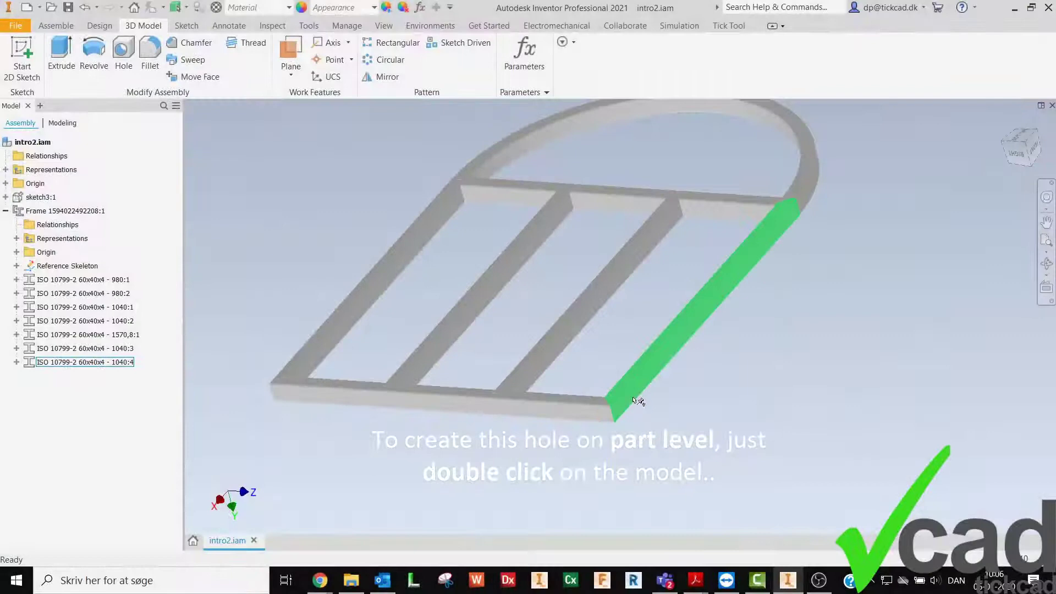
Step: Edit the outer member in place at part level, start a sketch on its side face, and start Project Geometry
double_click(633, 401)
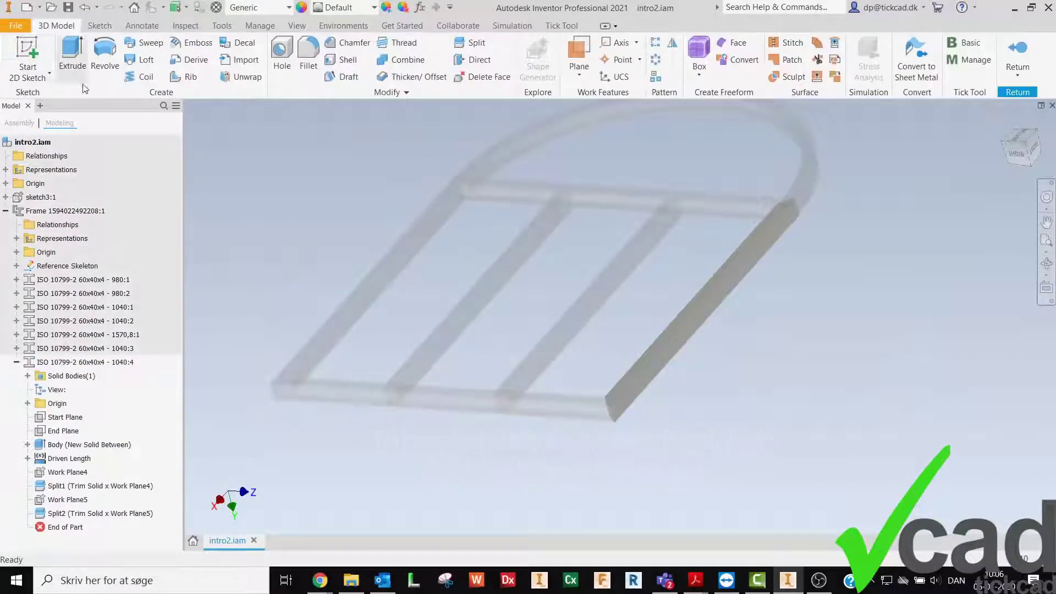
key(s)
click(654, 370)
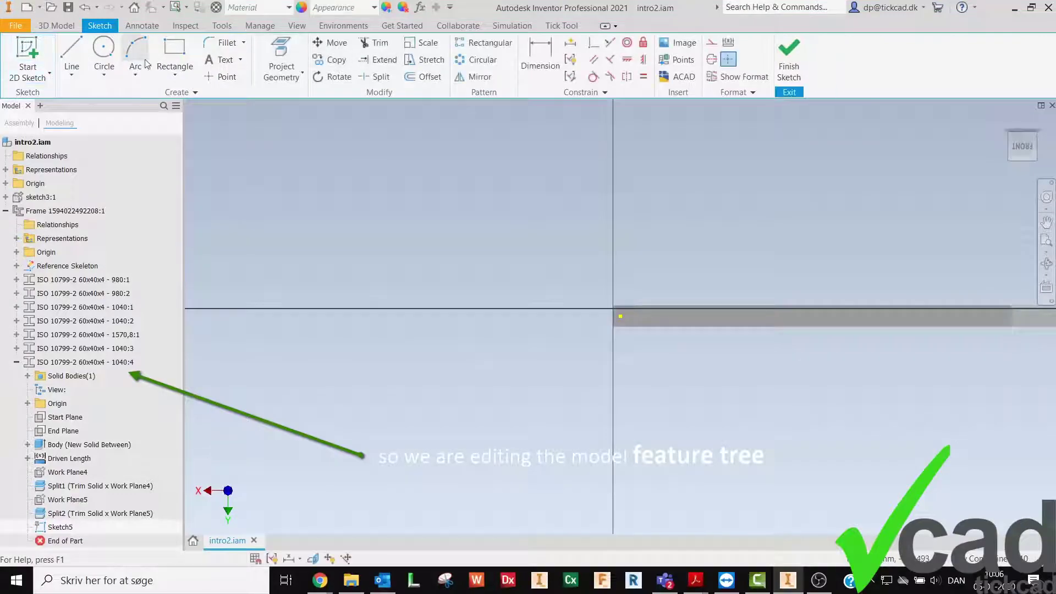
click(281, 58)
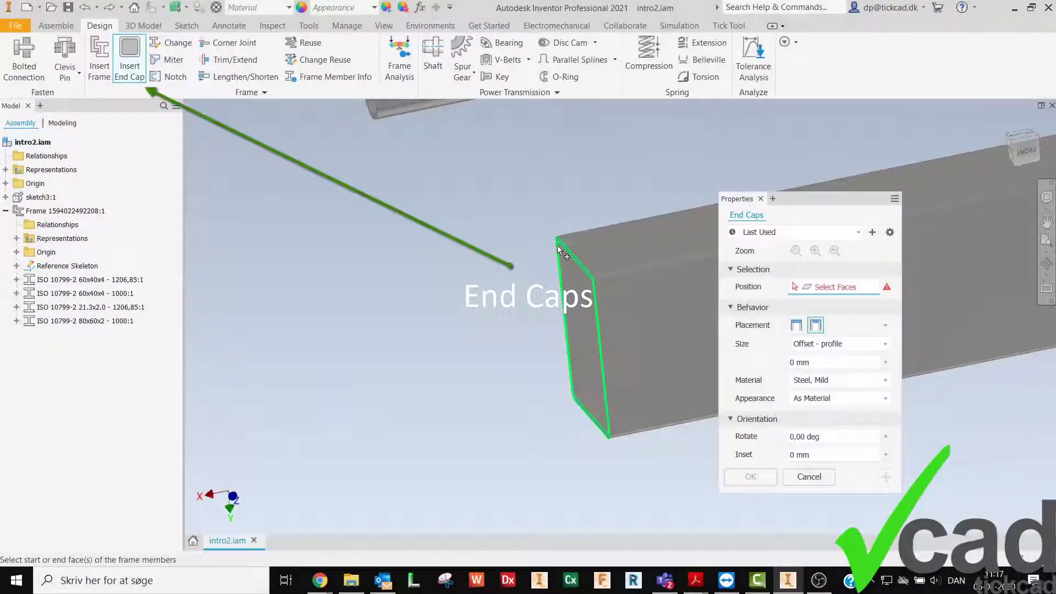
Step: Start an end cap on the 80x60x2 member's end face, with external placement and the Chamfered Corners (mm) profile
click(563, 330)
scroll(632, 372, up, 3)
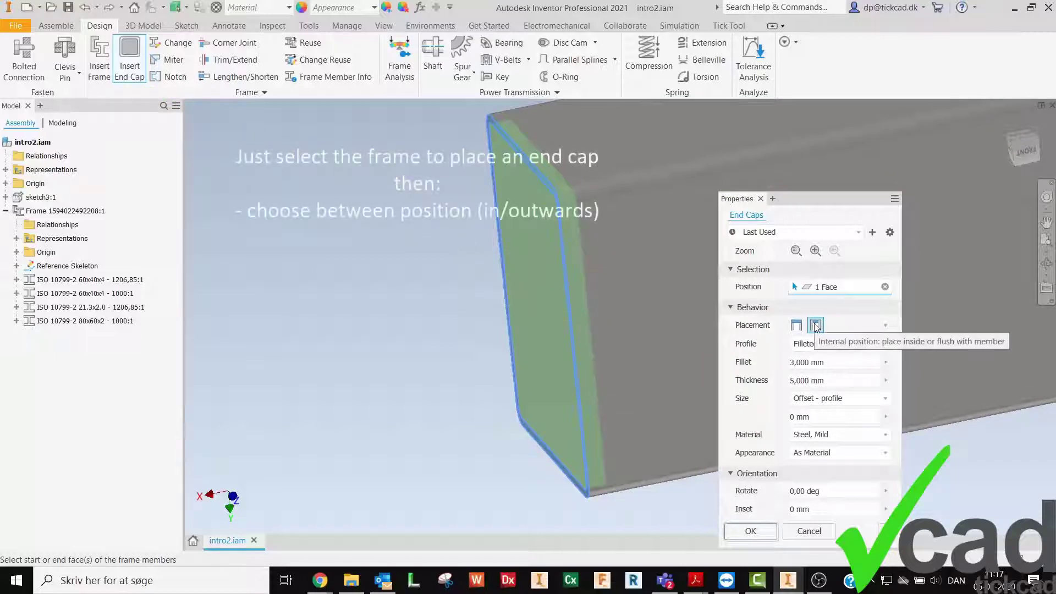
click(796, 326)
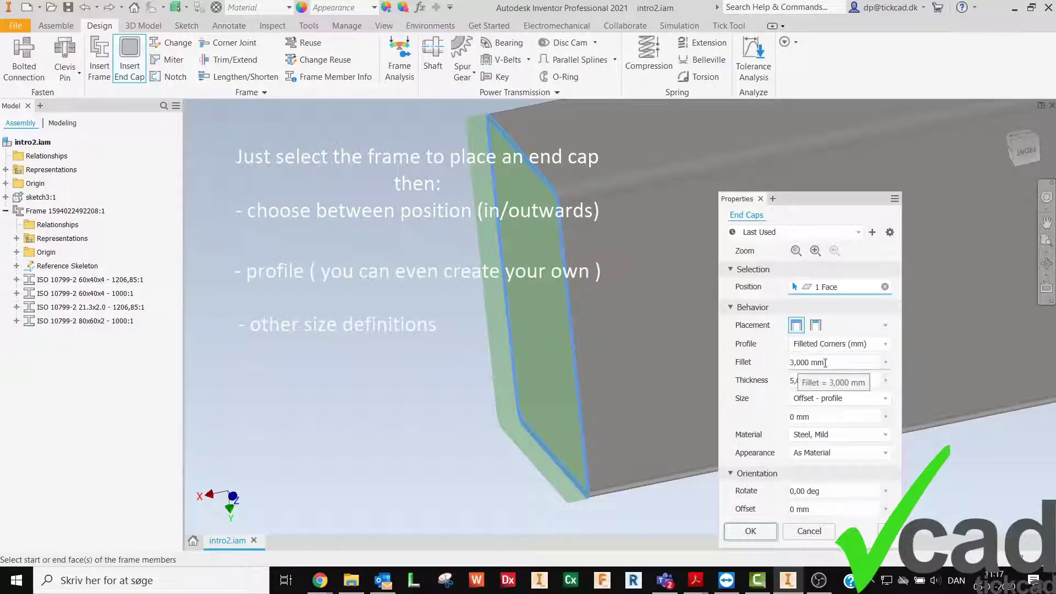
click(858, 344)
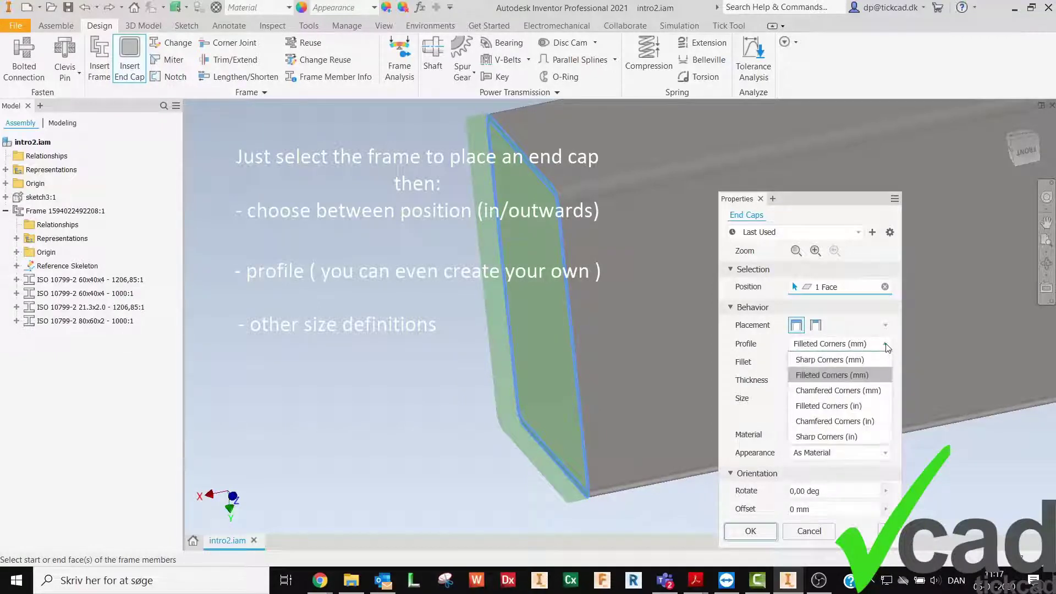
click(873, 391)
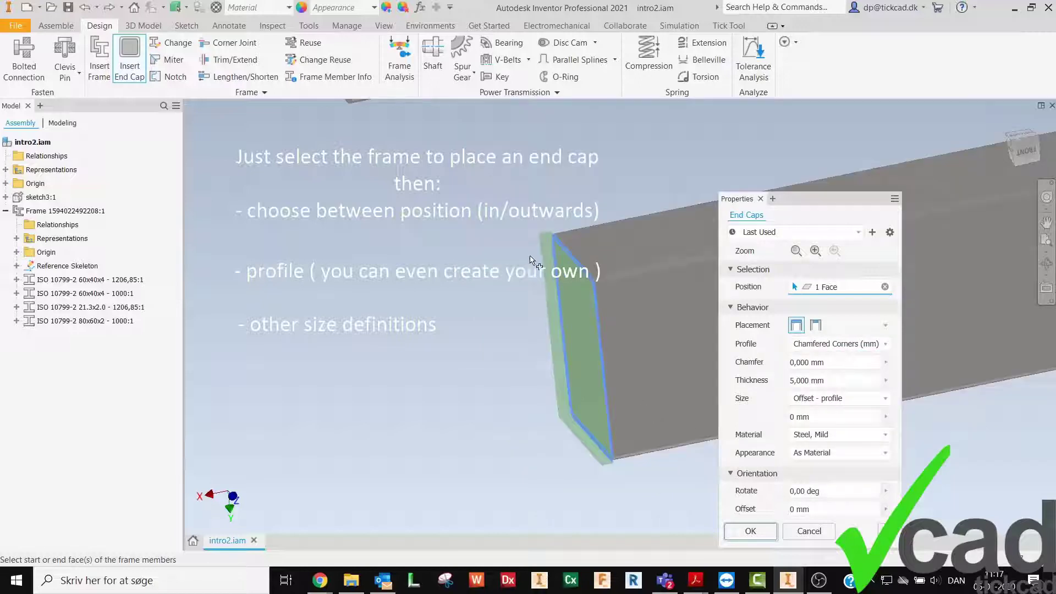
Step: Set the end cap's profile offset to -5 mm, add the two 60x40x4 members' end faces, and create the caps
scroll(531, 264, up, 2)
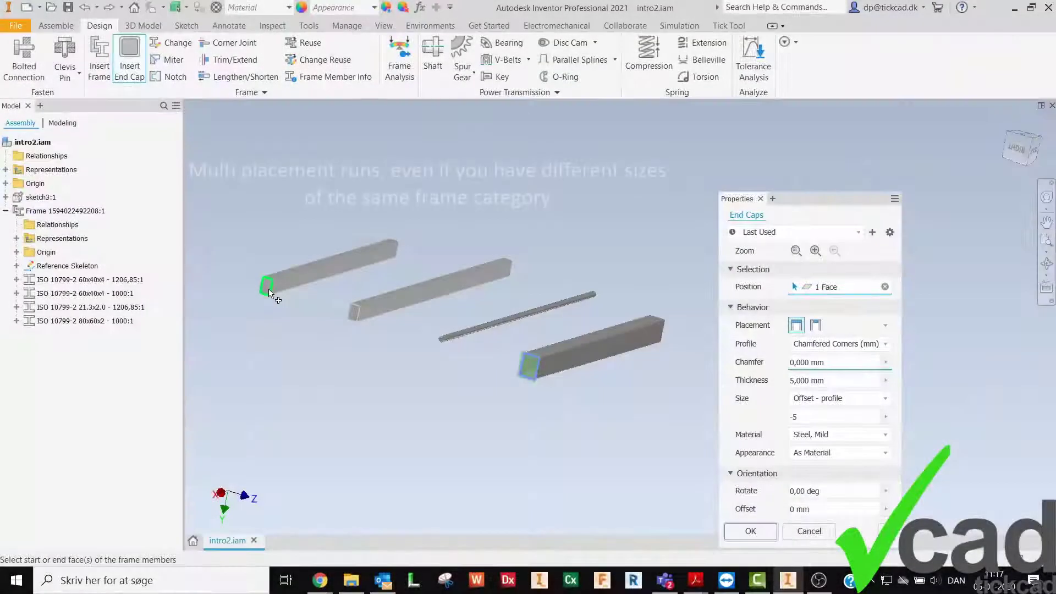
click(268, 287)
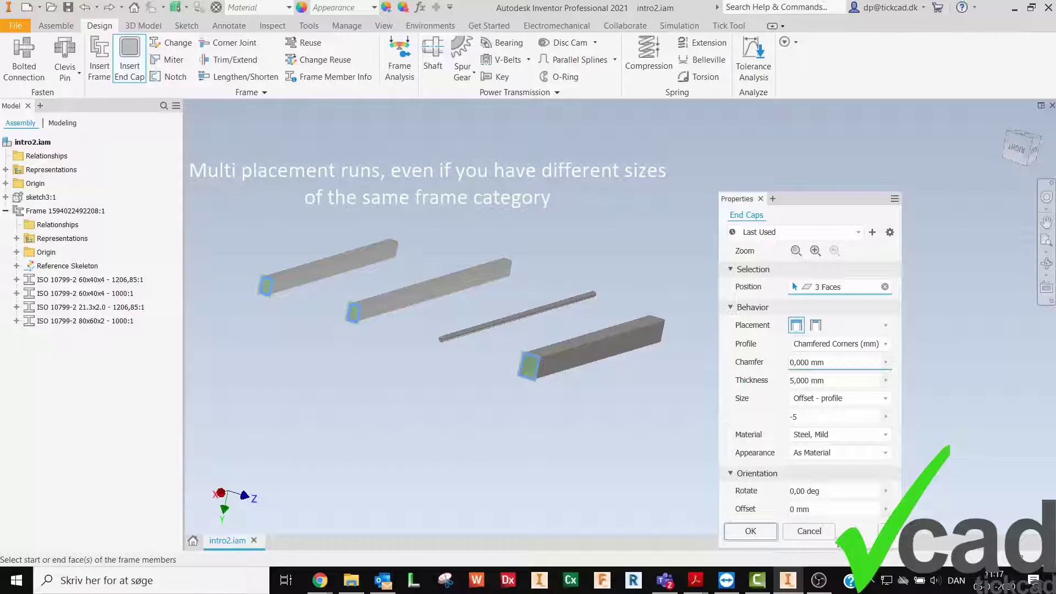
click(884, 531)
Step: Place a round end cap inside the round tube's end, using internal placement and a profile offset of 0 mm
click(669, 362)
click(441, 340)
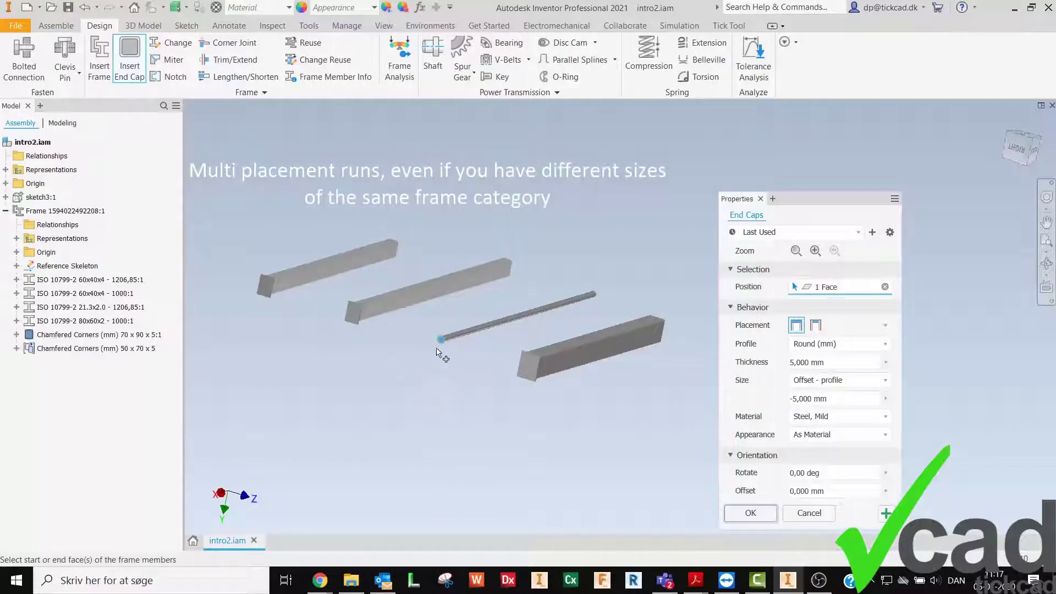
scroll(443, 355, up, 5)
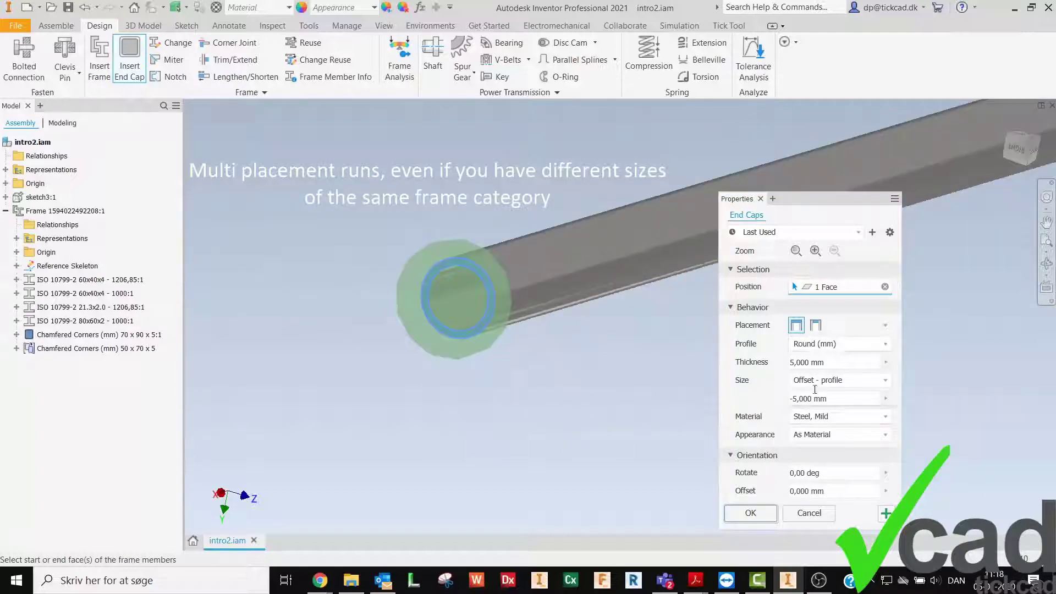
click(816, 325)
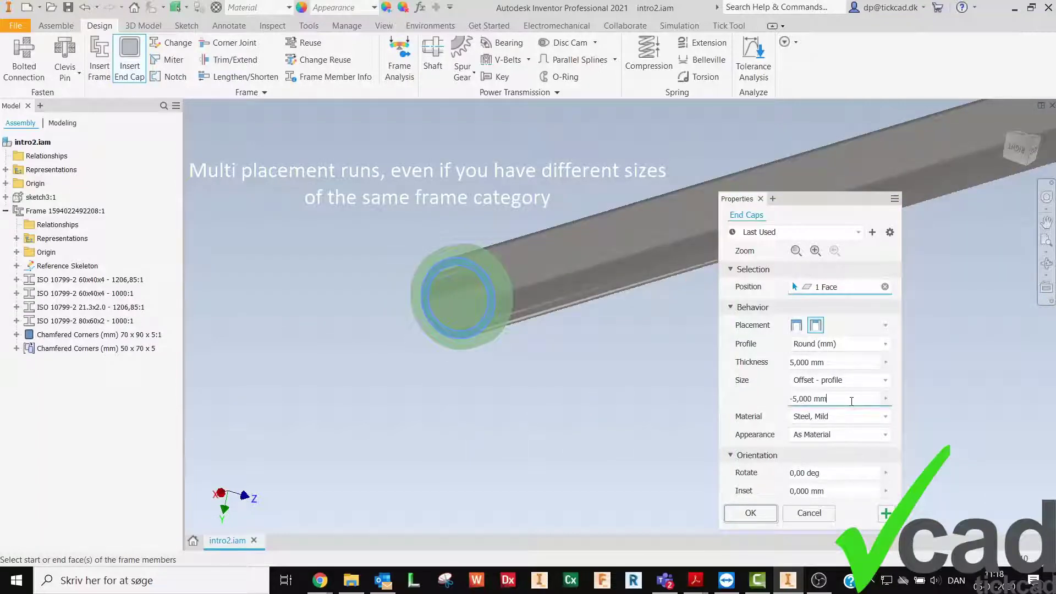
text(0)
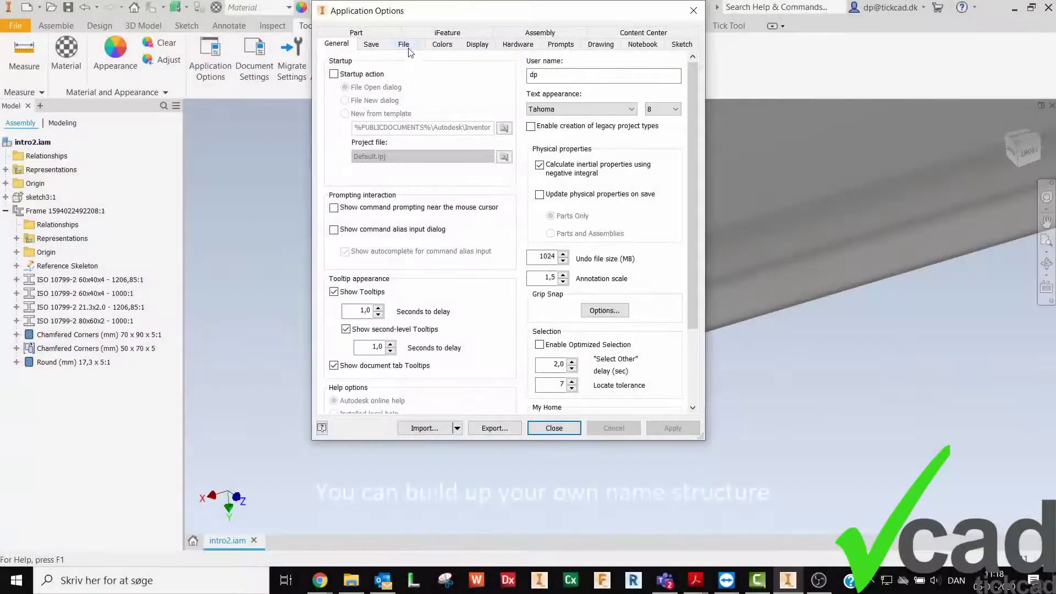
Step: In the Frame Generator file naming defaults, use the file name as display name and open the field choices for the frame member's file name
click(404, 45)
scroll(682, 120, down, 3)
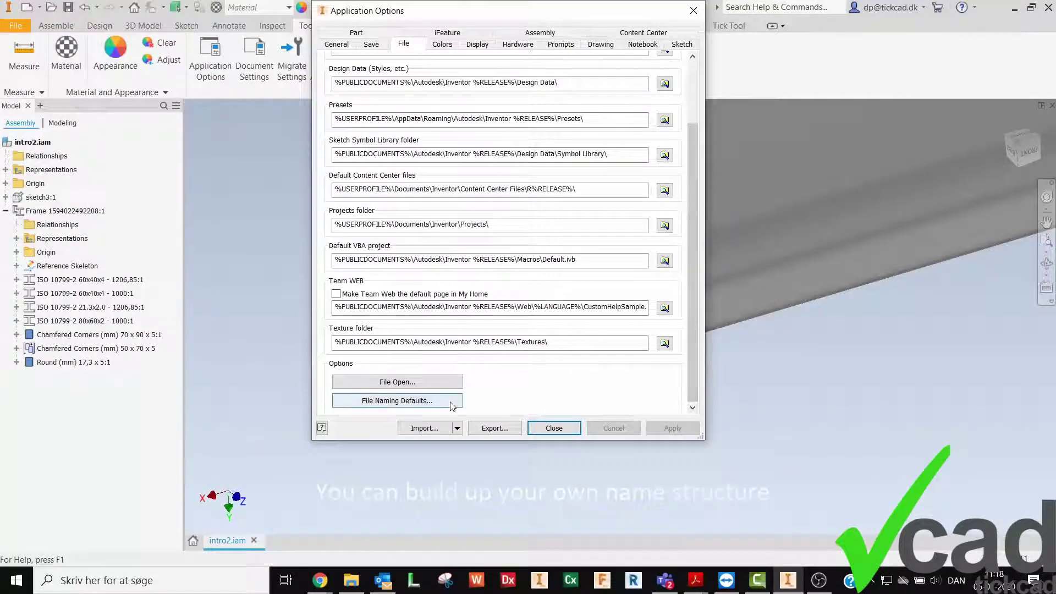
click(452, 406)
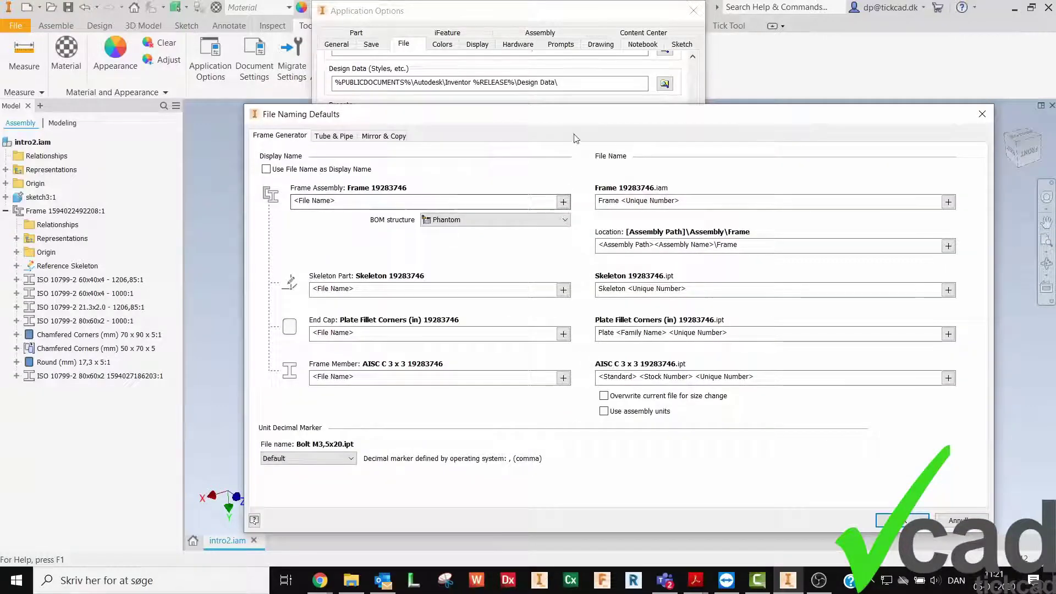
click(267, 170)
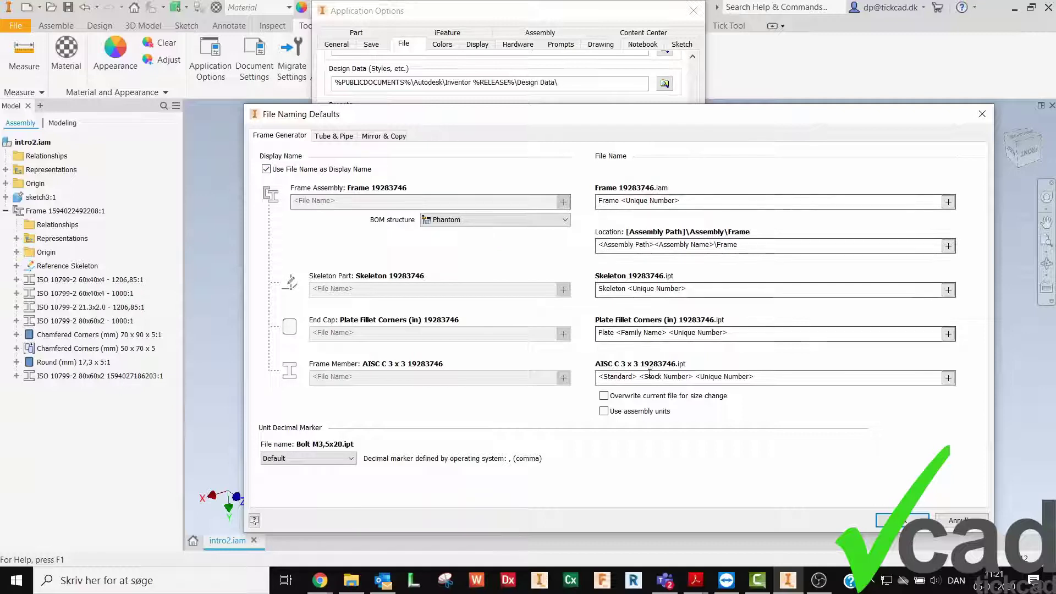
drag(792, 376, 616, 385)
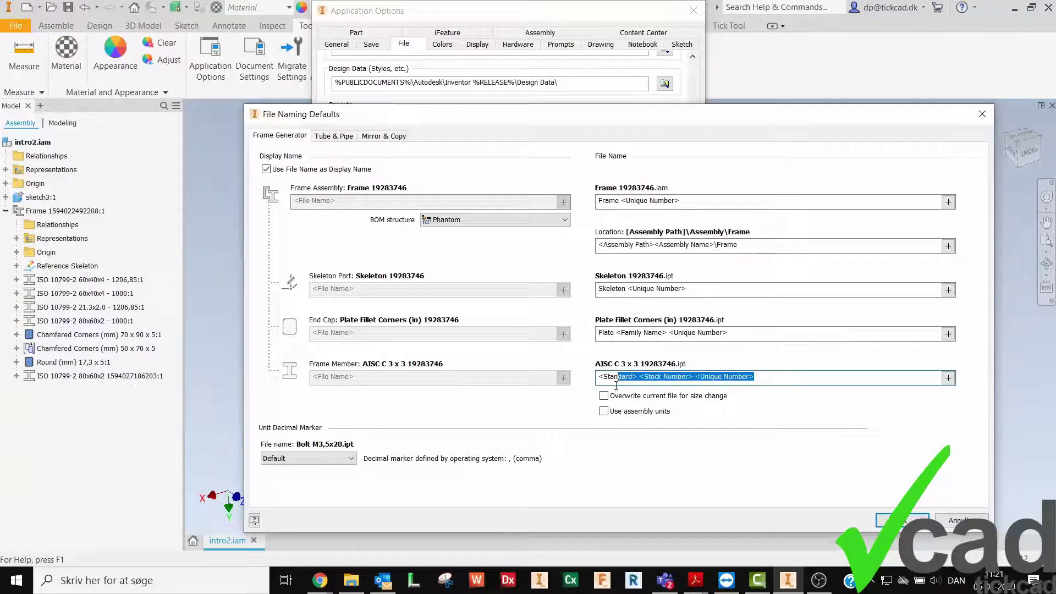
click(948, 380)
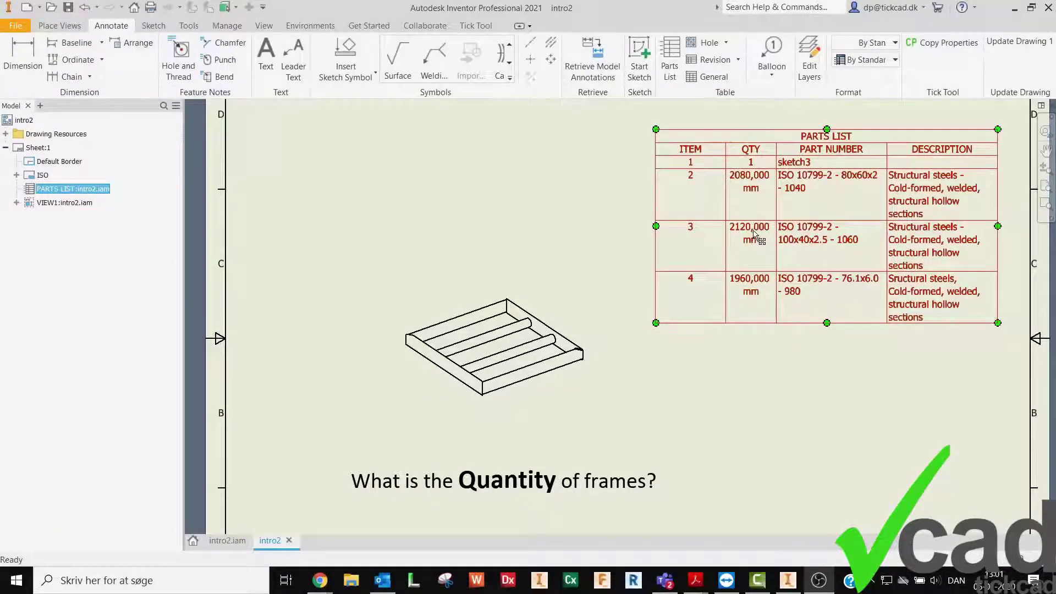
Step: Open the drawing's parts list for editing and remove QTY from its selected columns
right_click(753, 231)
click(781, 304)
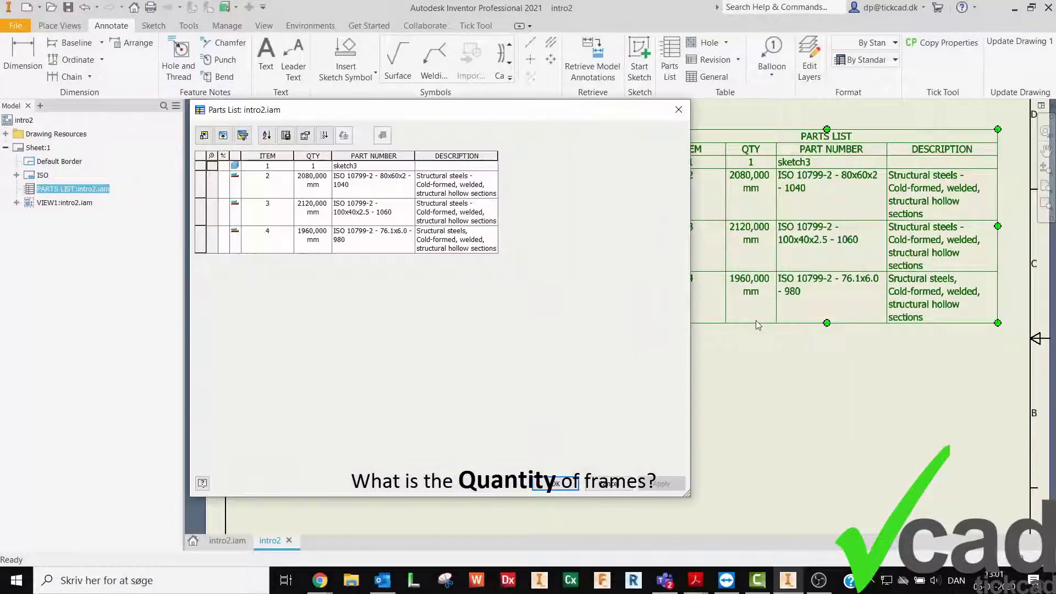
click(204, 136)
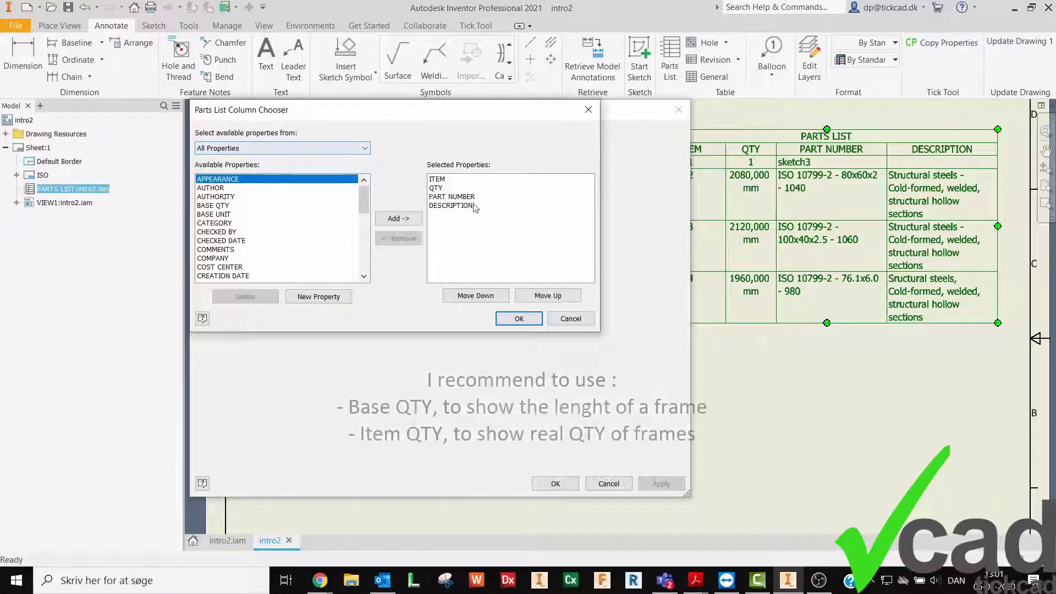
click(437, 188)
click(399, 238)
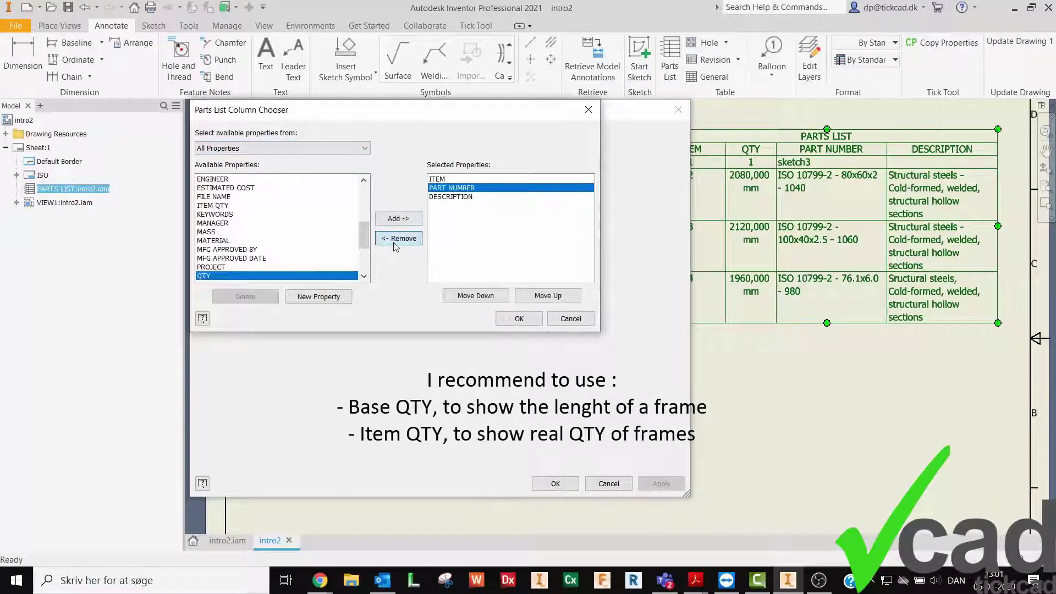
Step: Add the BASE QTY and ITEM QTY properties to the parts list columns
drag(361, 240, 355, 191)
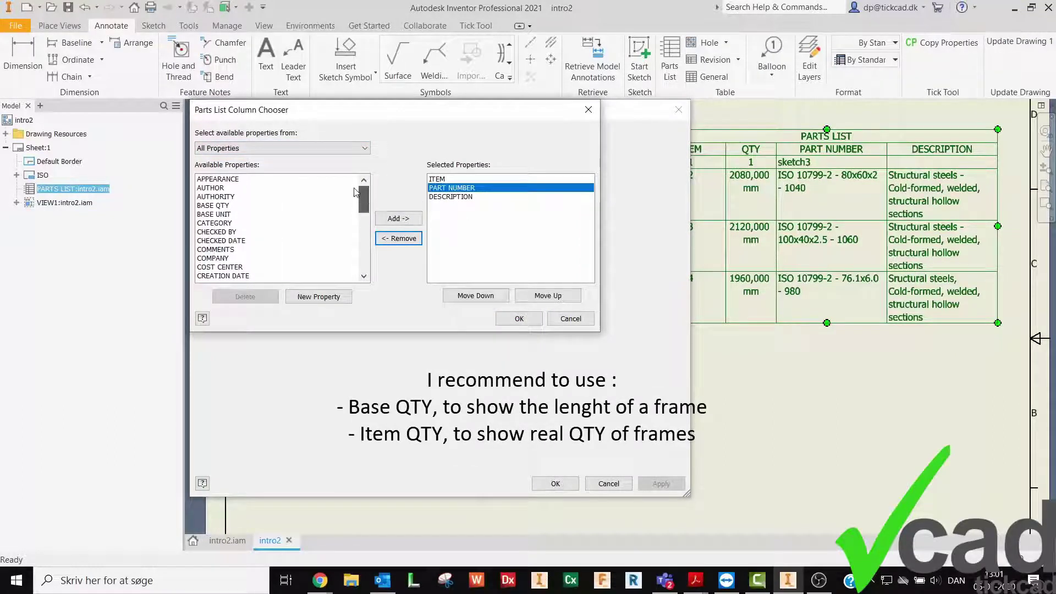
click(220, 205)
click(398, 218)
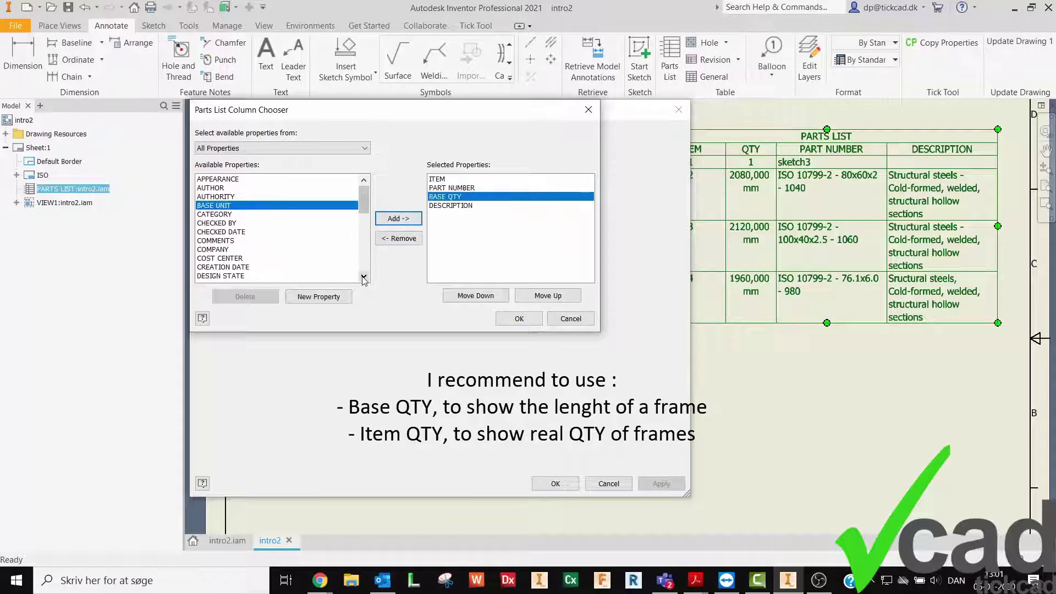
click(363, 277)
drag(364, 214, 365, 227)
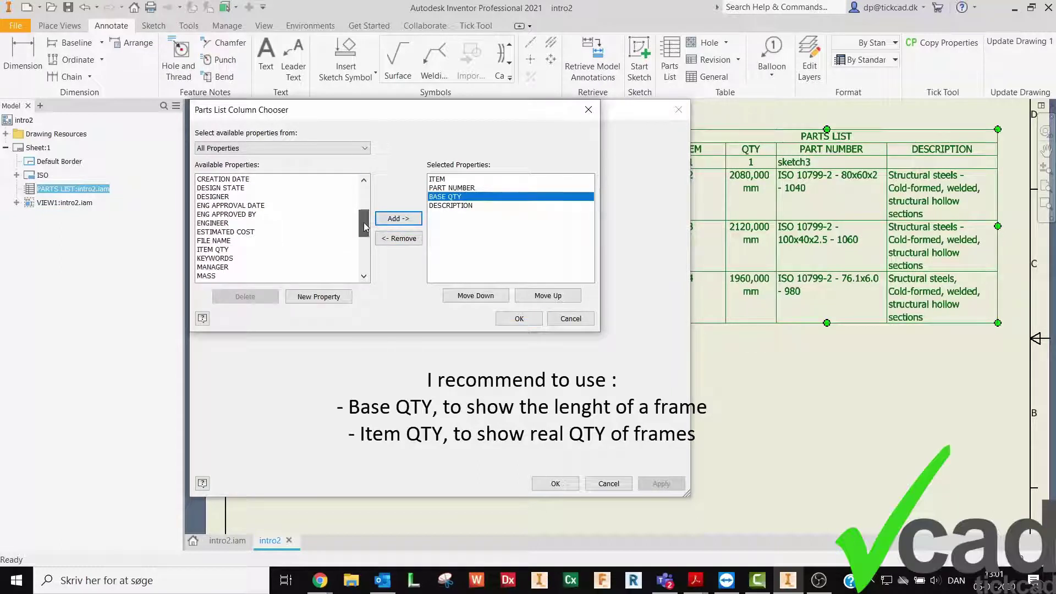
click(213, 249)
click(398, 218)
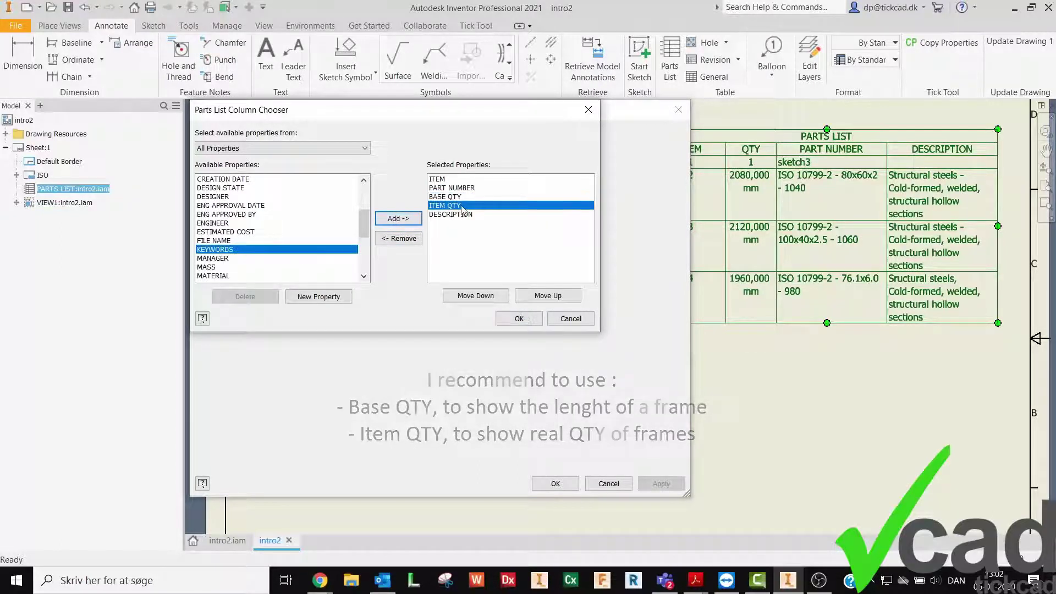
Step: Reorder the parts list columns so ITEM QTY and BASE QTY follow ITEM ahead of PART NUMBER, and accept the selection
click(462, 206)
click(533, 295)
click(533, 295)
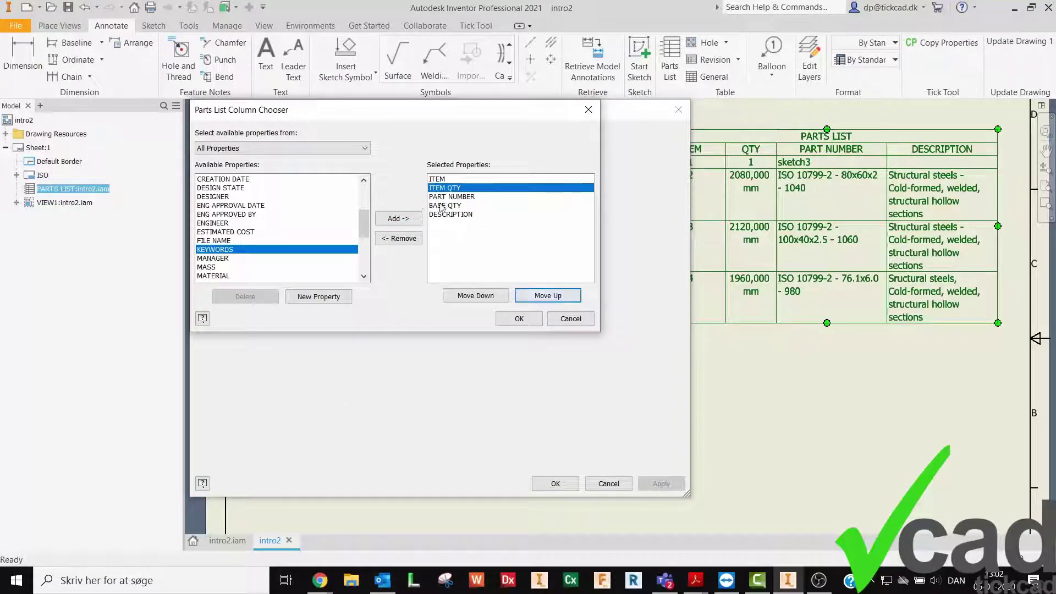
click(502, 205)
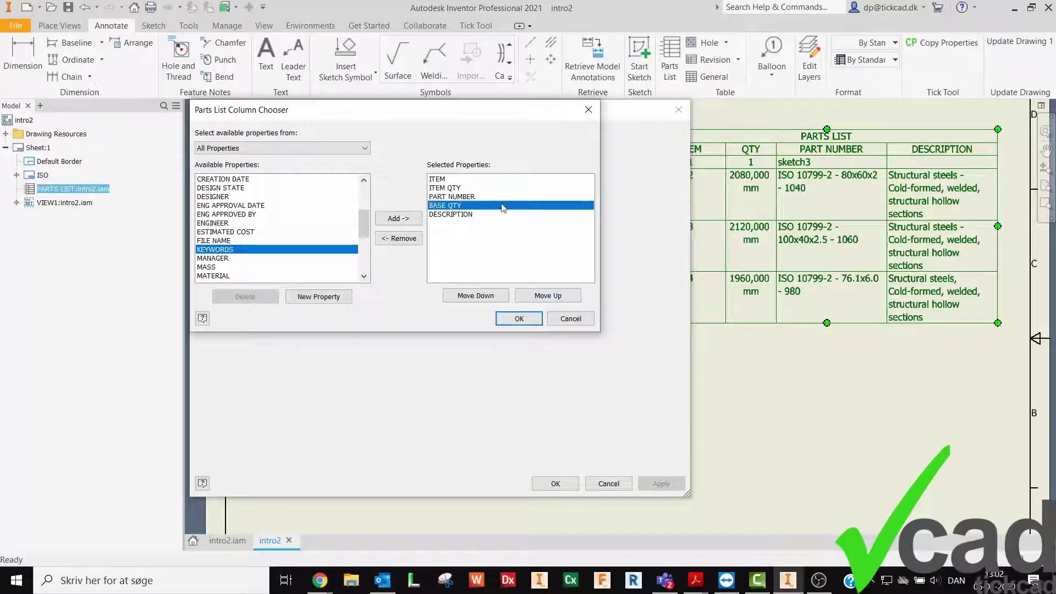
click(541, 295)
click(519, 319)
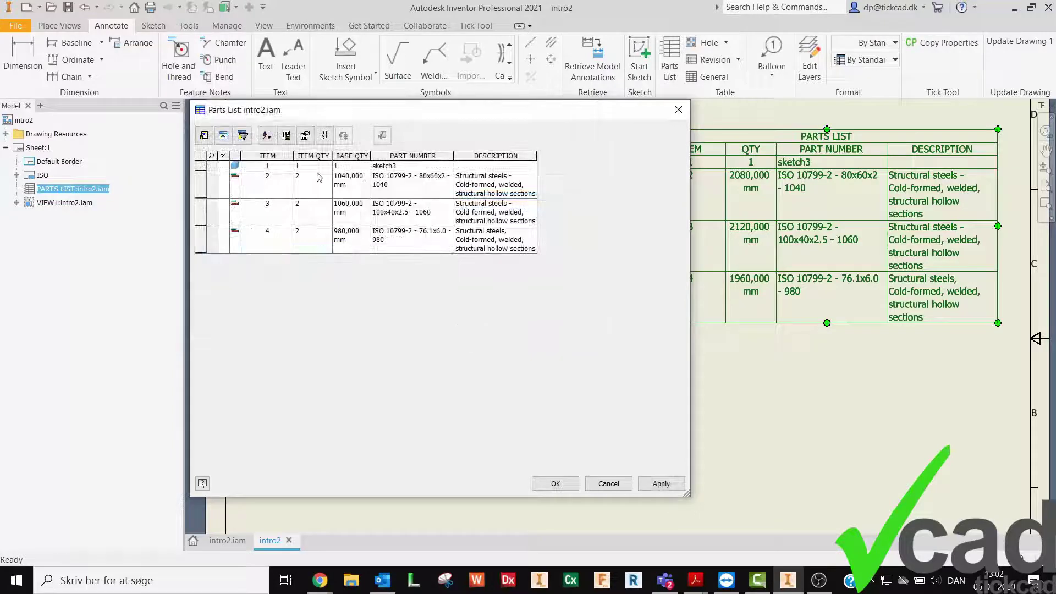
Step: Format the ITEM QTY column with the heading QTY and apply the edited parts list to the drawing
click(317, 157)
right_click(318, 159)
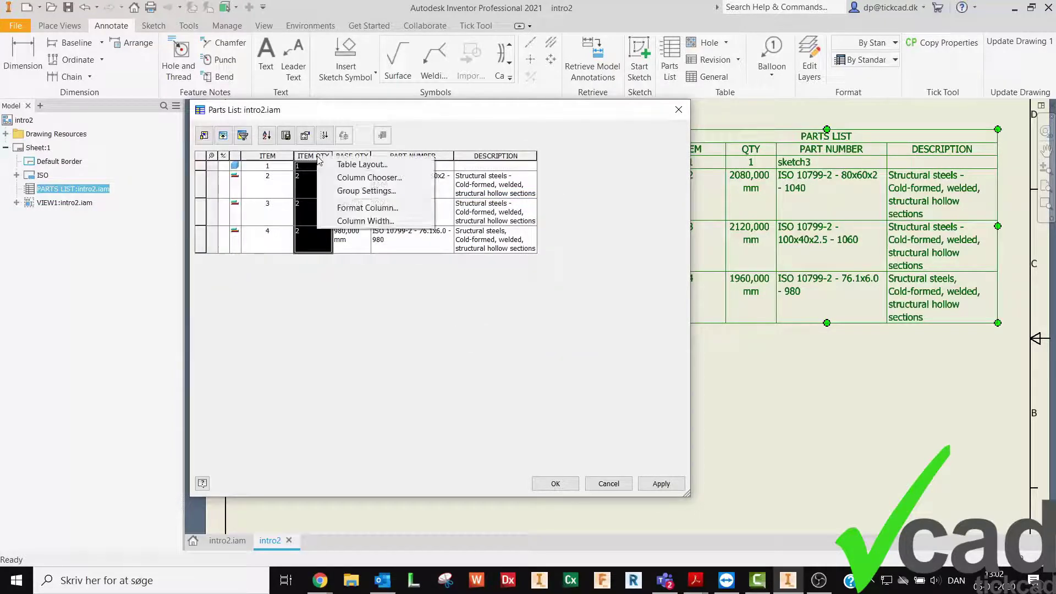
click(357, 208)
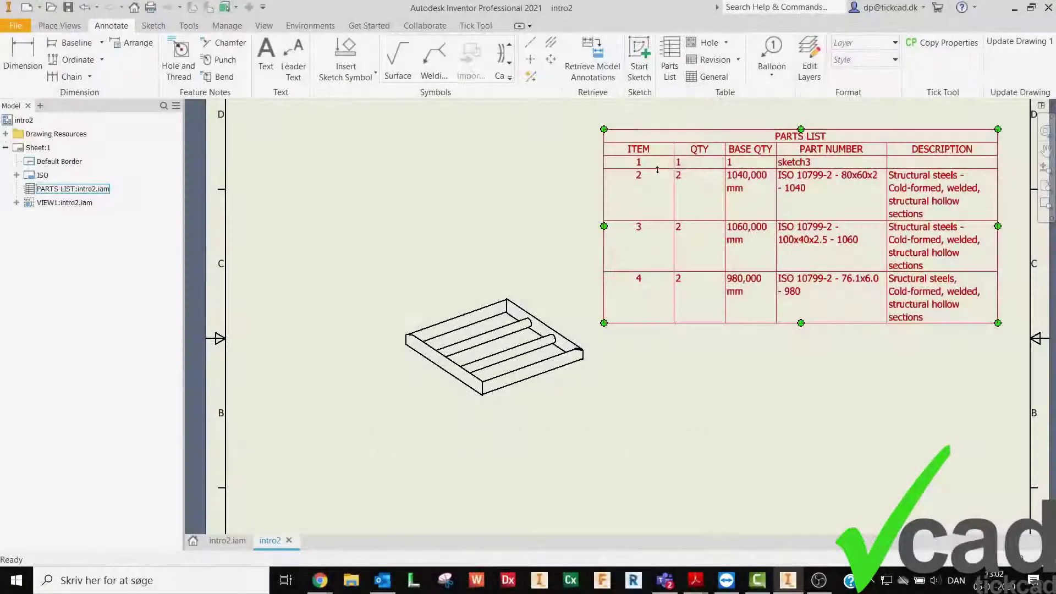
Step: In the intro2.iam assembly, set the BOM structure of the sketch3 skeleton part to Reference
click(594, 228)
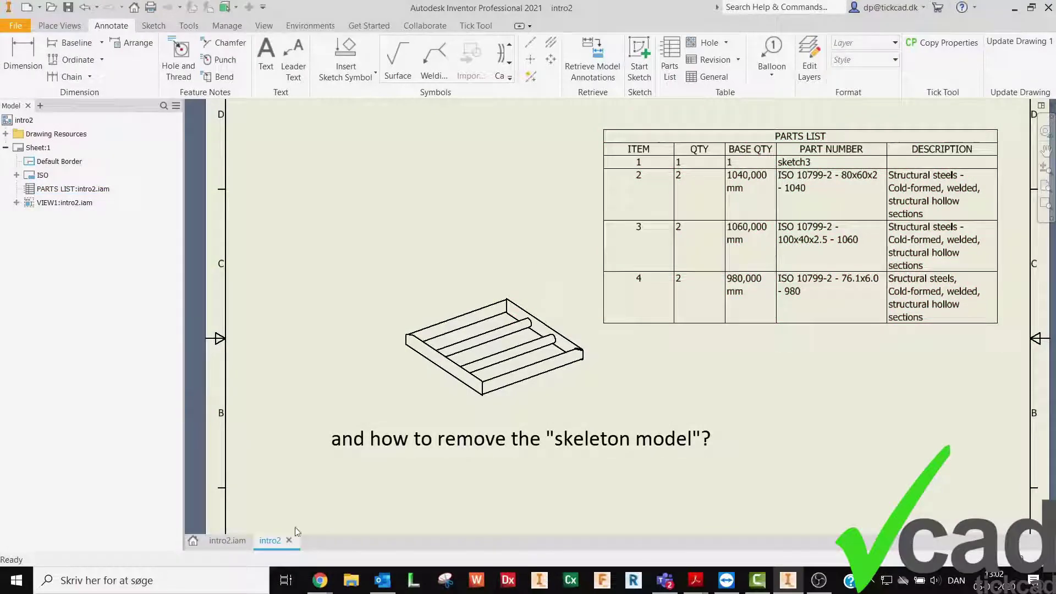
click(228, 541)
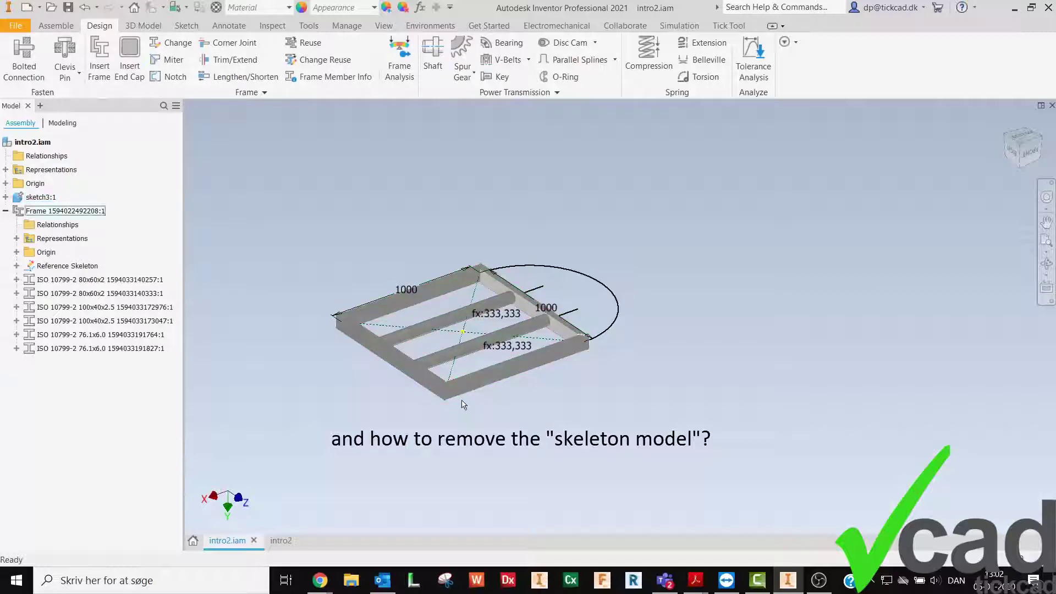
click(40, 198)
right_click(40, 200)
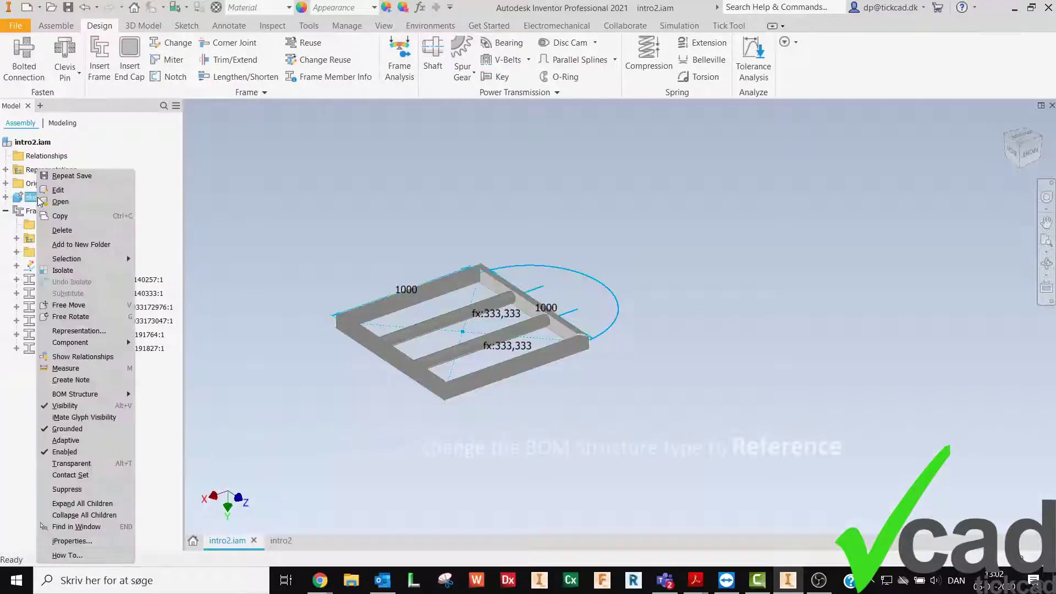
mouse_move(95, 400)
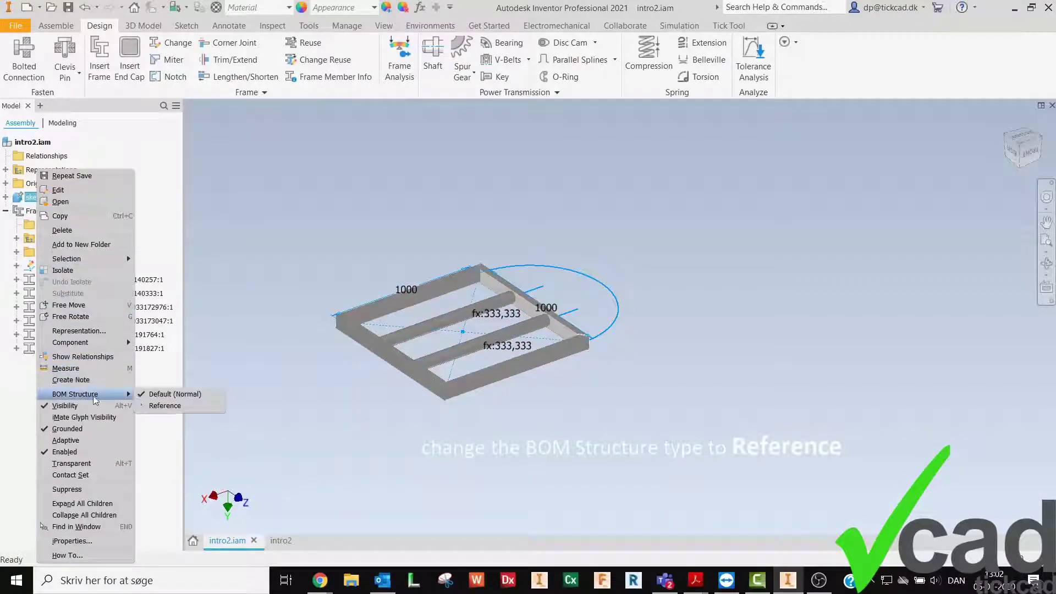
click(165, 406)
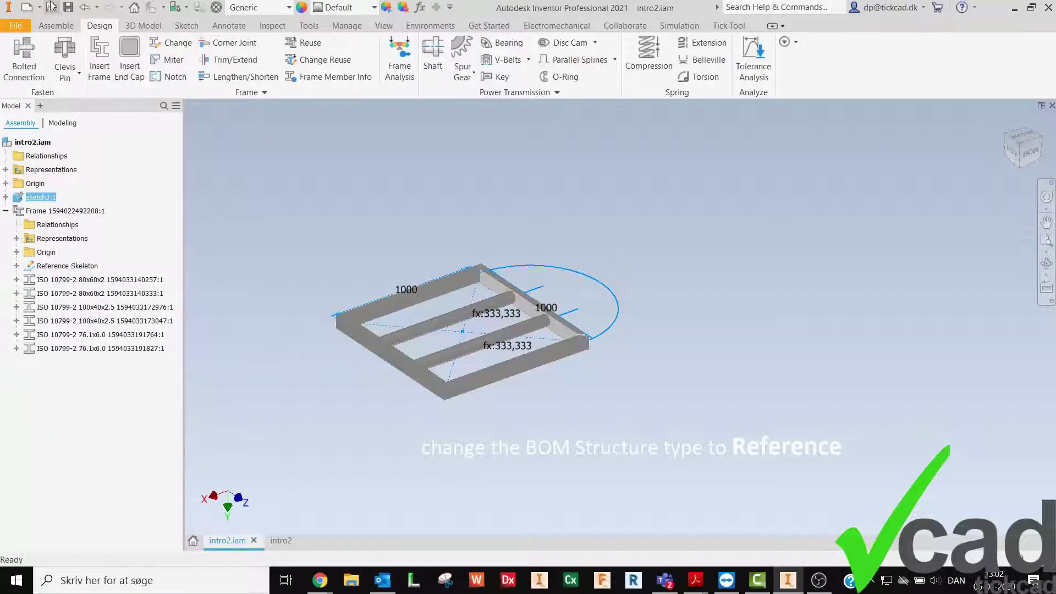
click(237, 478)
Step: Return to the intro2 drawing and open its parts list for editing
click(278, 540)
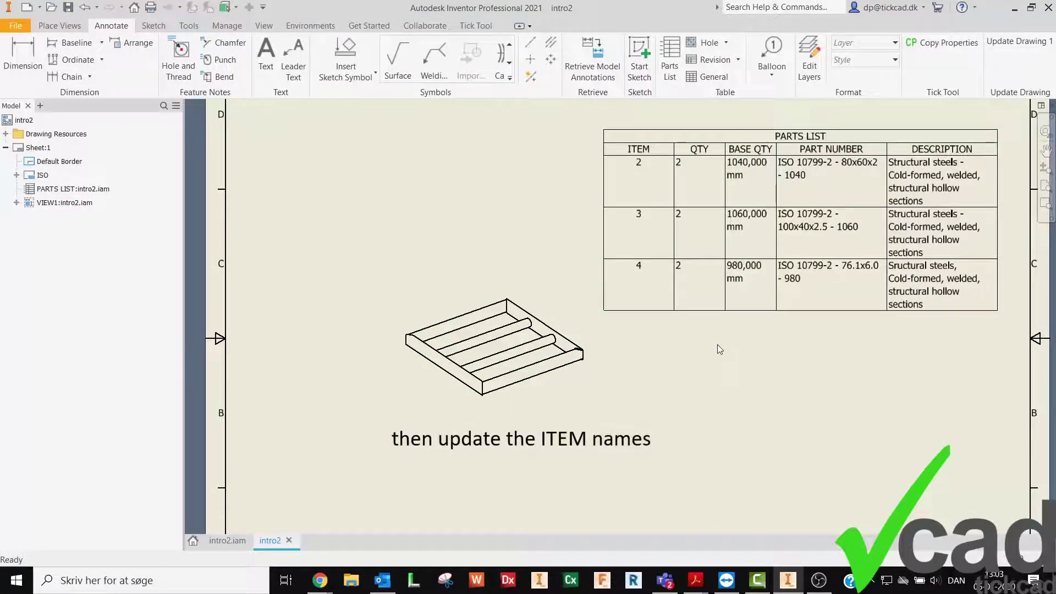
click(700, 201)
right_click(716, 207)
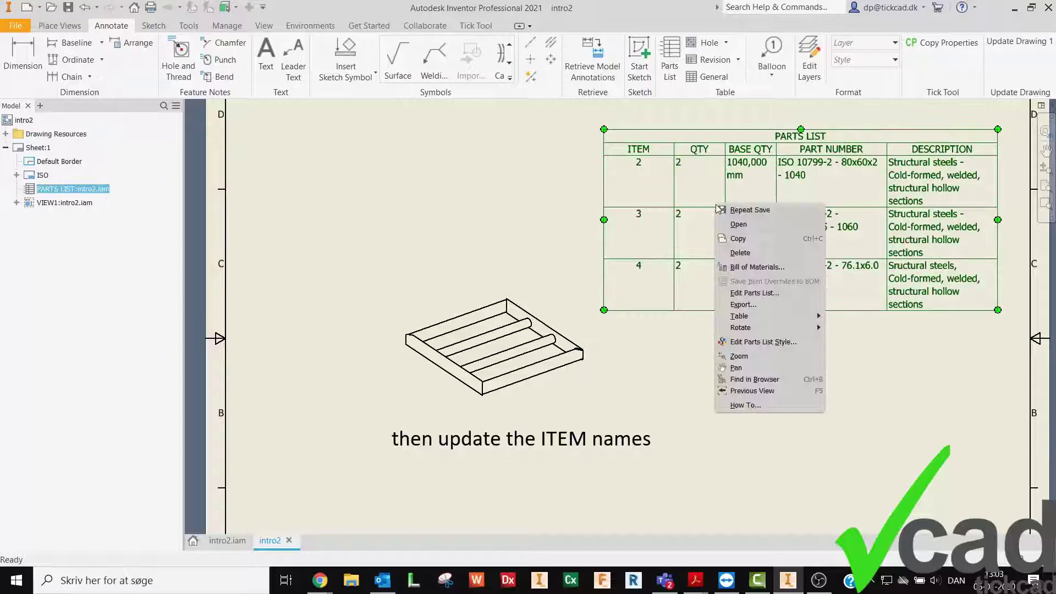
click(783, 293)
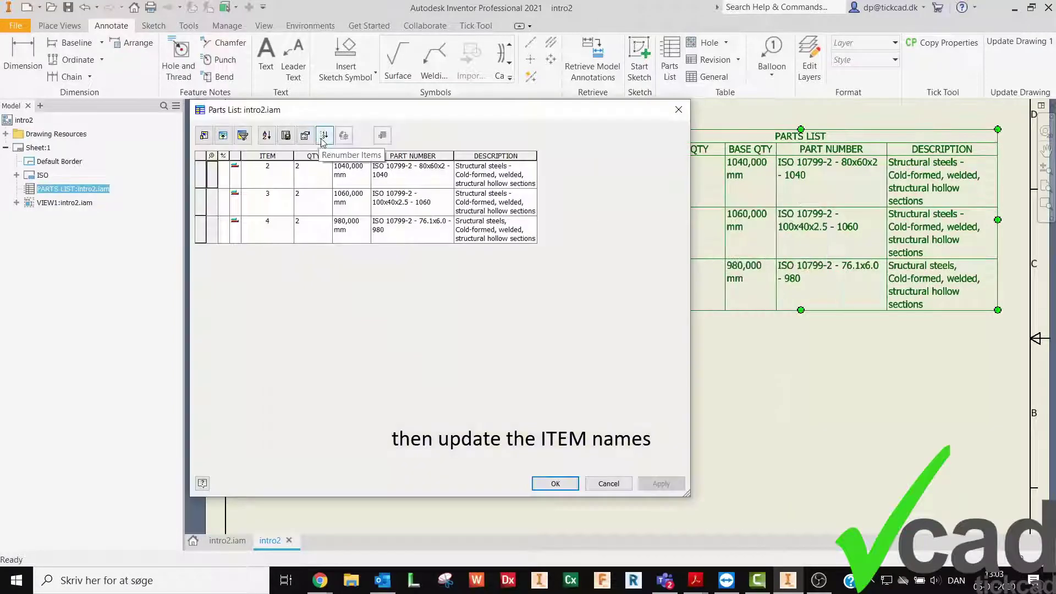